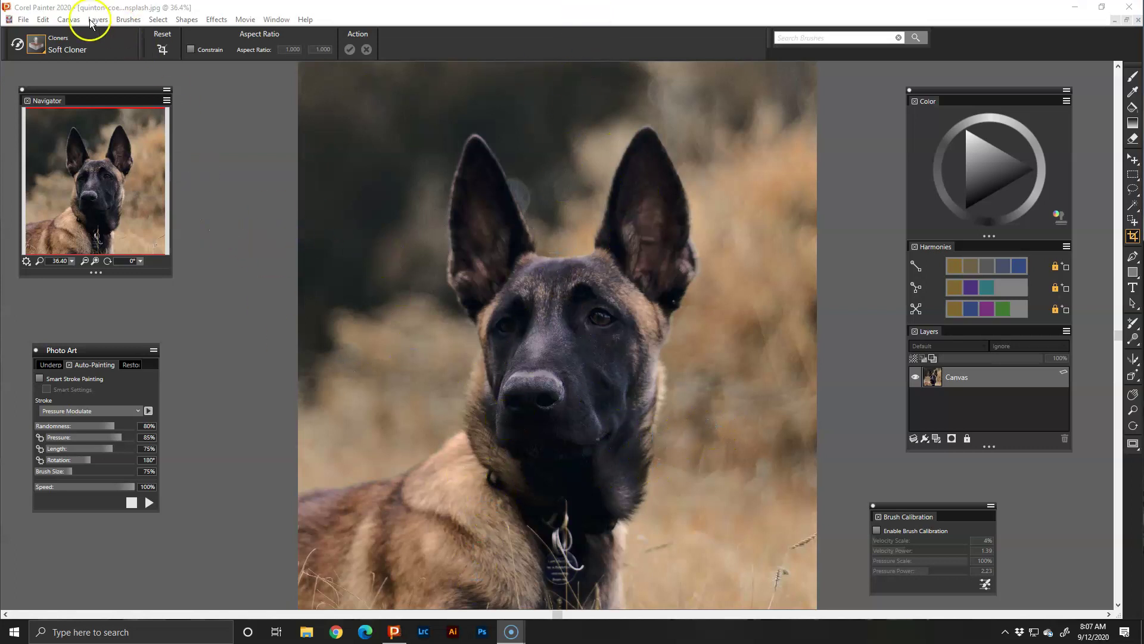
left_click(277, 20)
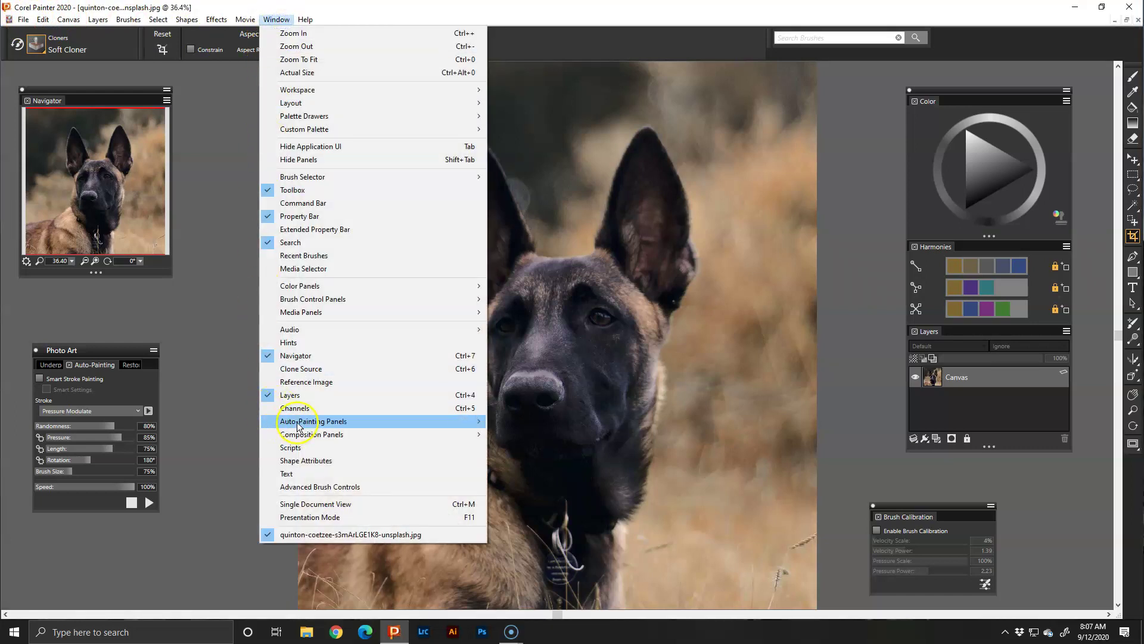
mouse_move(301, 424)
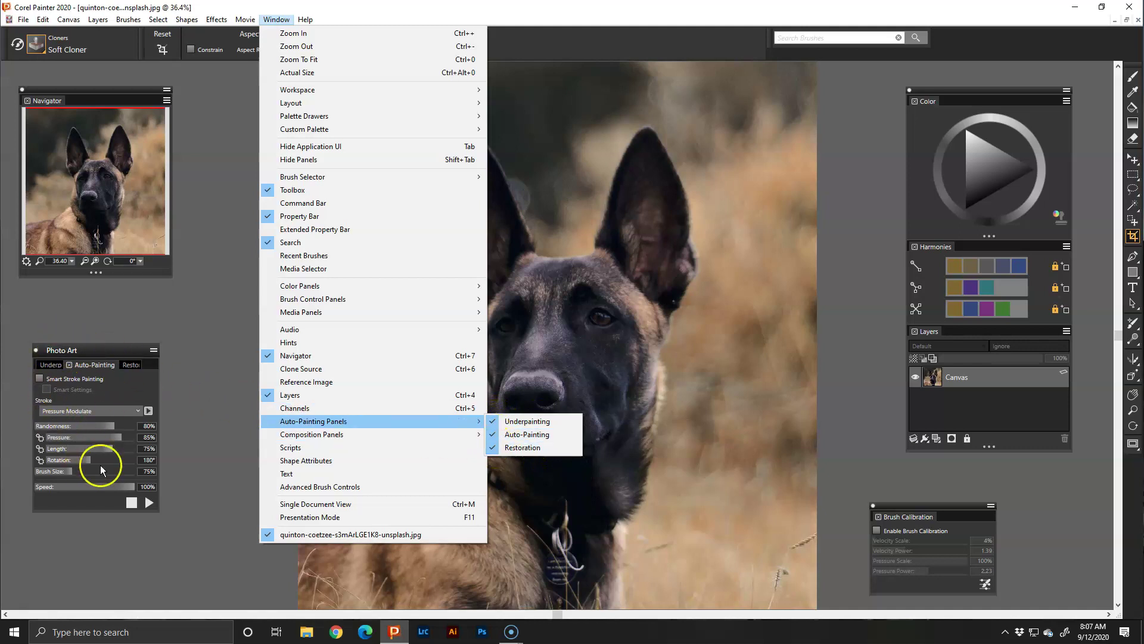
left_click(226, 416)
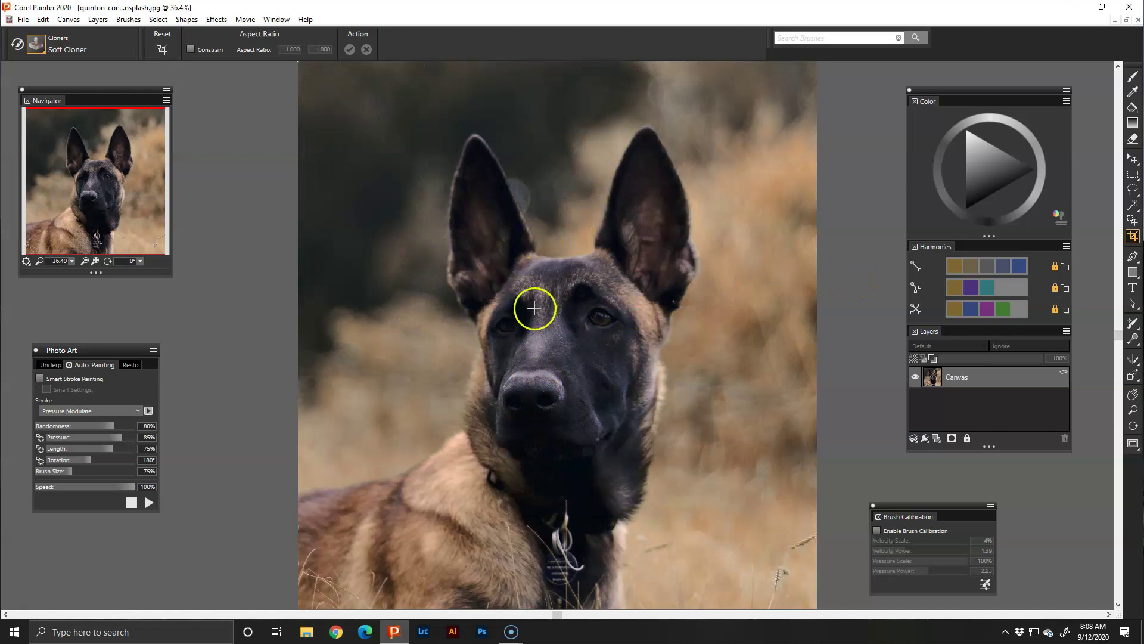
- Soften the dog's nose bridge with a Soft Cloner stroke and bring up the Underpainting settings
left_click_drag(573, 360, 590, 349)
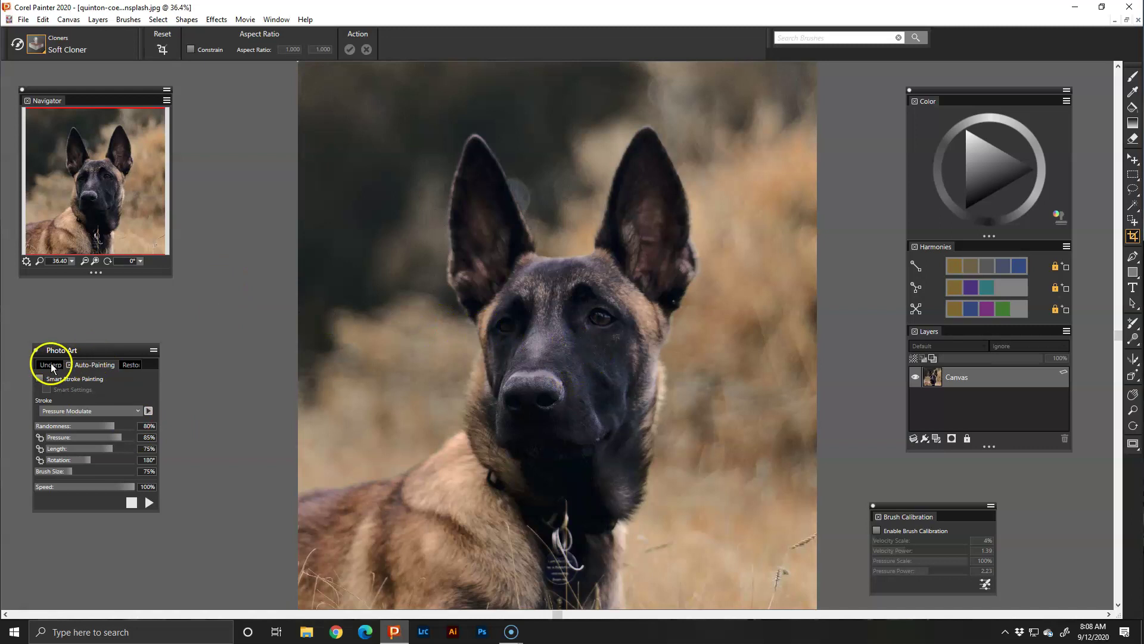
left_click(49, 364)
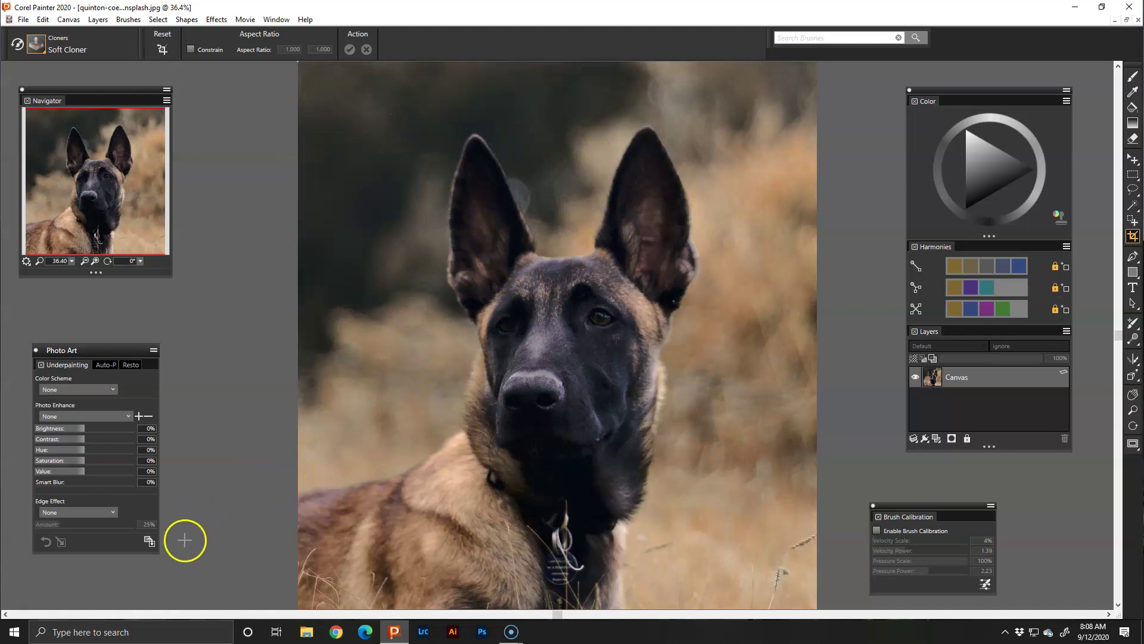
- Create a faded Quick Auto-Clone and arrange the original and Untitled-6 windows side by side
left_click(149, 541)
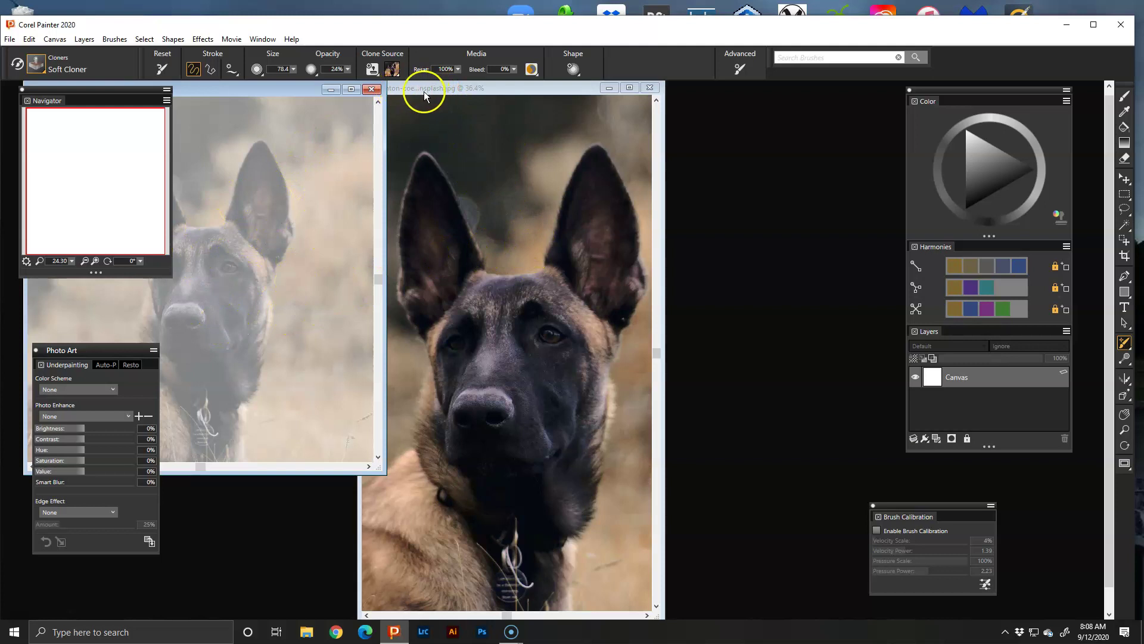
left_click_drag(493, 84, 626, 119)
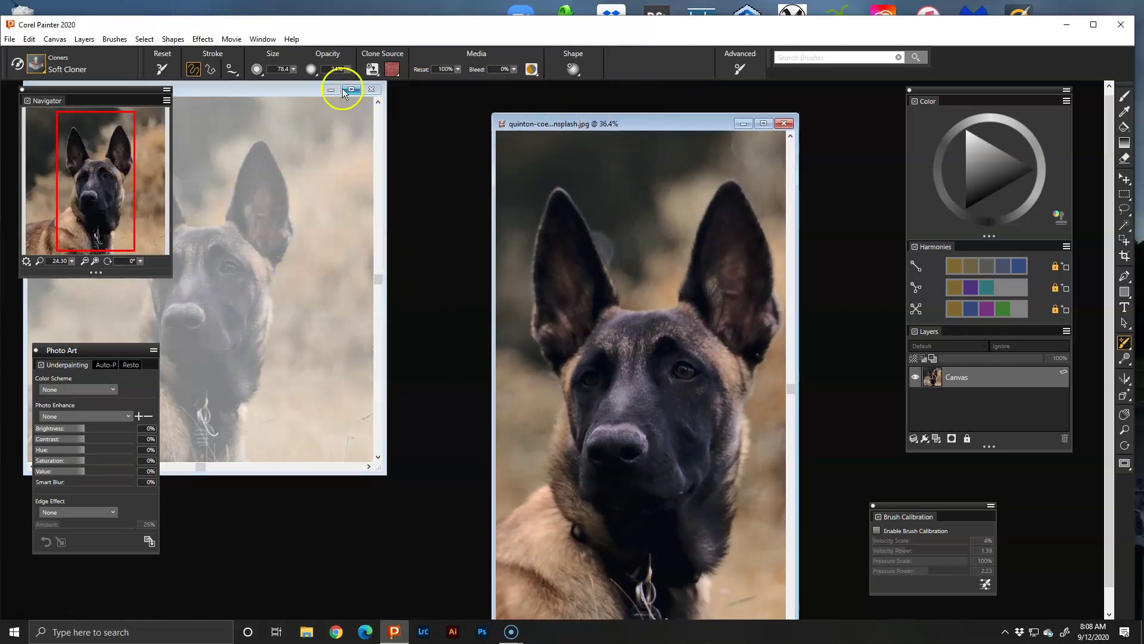
left_click_drag(268, 89, 470, 155)
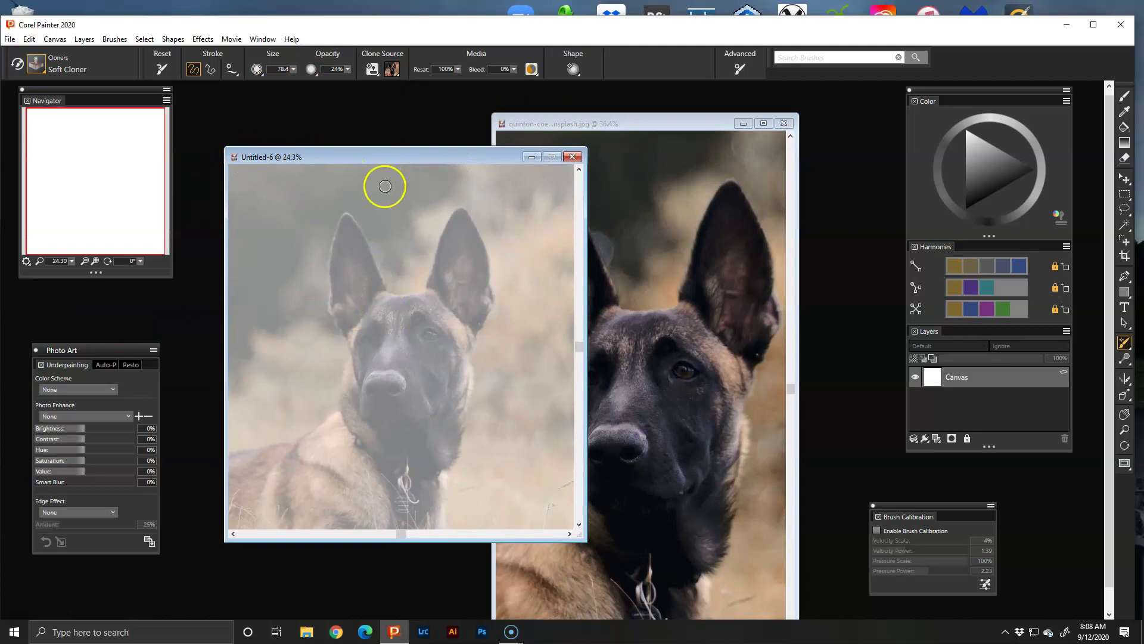
left_click_drag(365, 156, 261, 105)
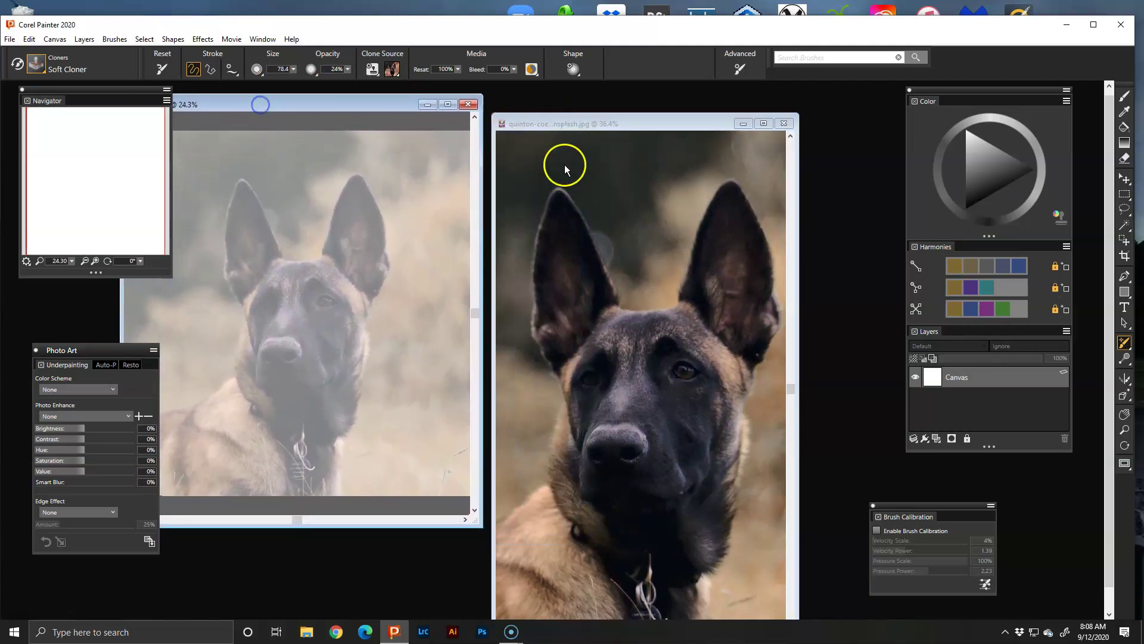
- Close the original photo without saving and maximize the Untitled-6 clone to fill the workspace
left_click(784, 124)
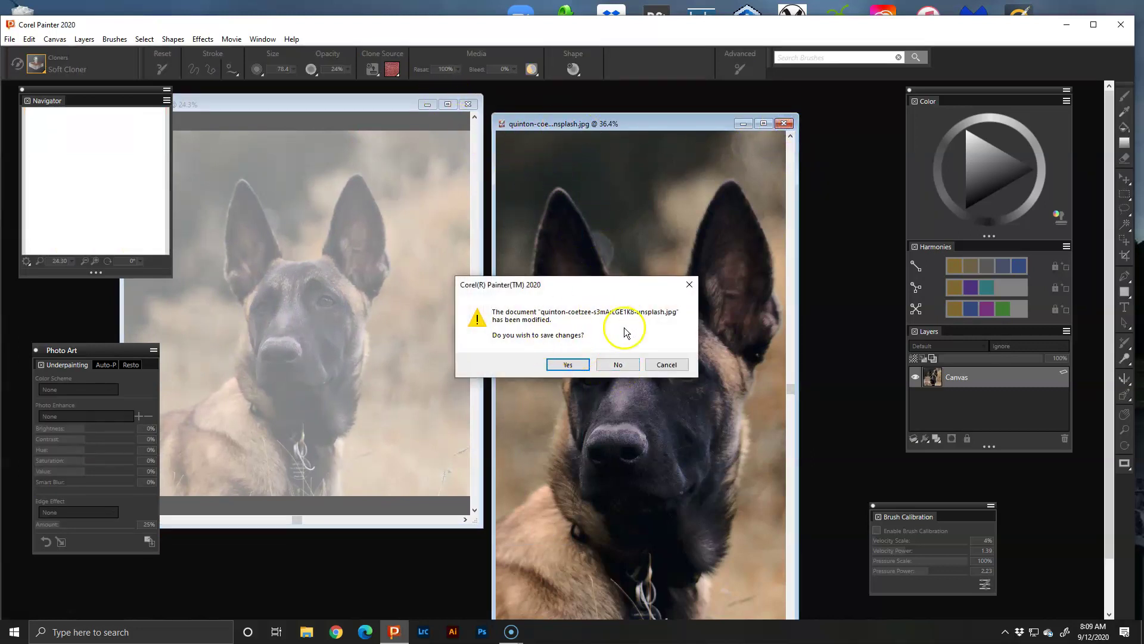
left_click(620, 367)
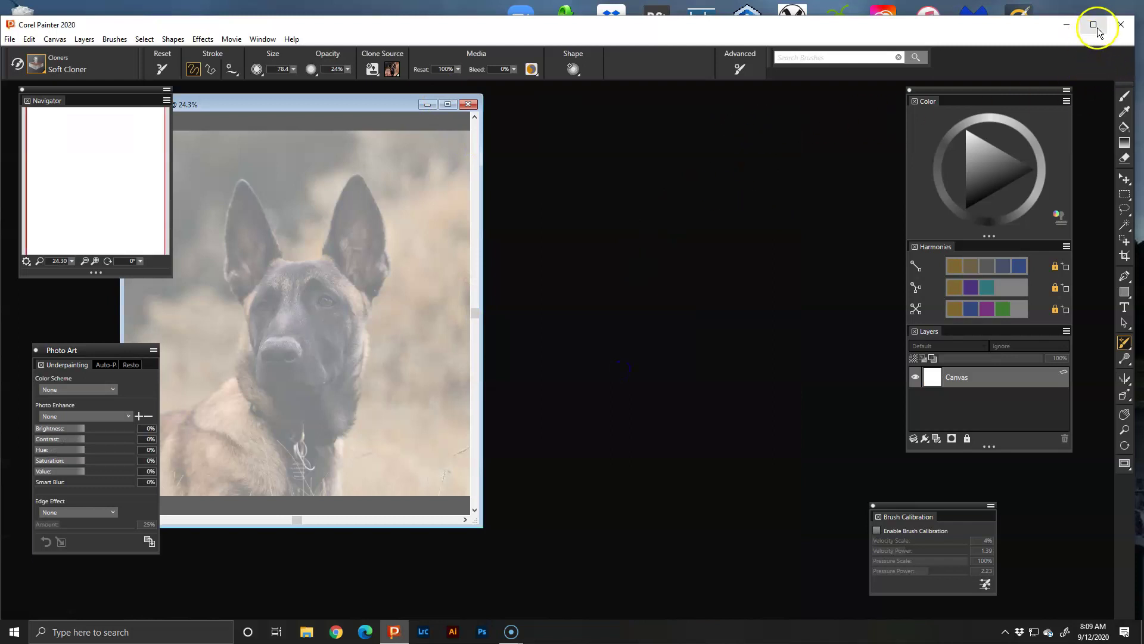
left_click(1094, 24)
left_click_drag(383, 84, 575, 173)
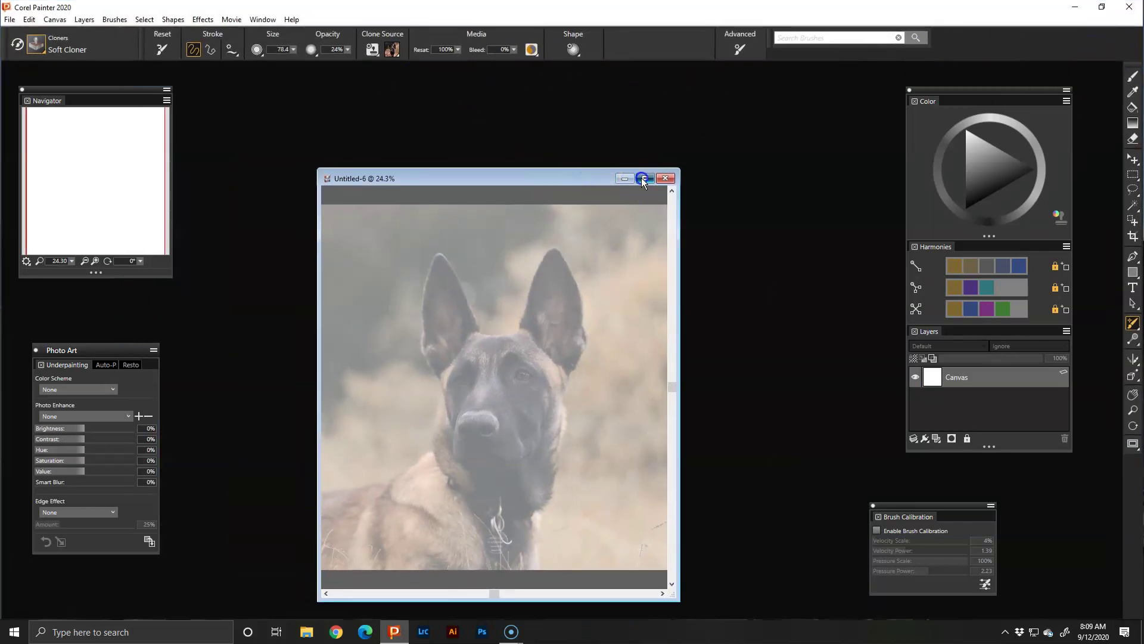
left_click(642, 175)
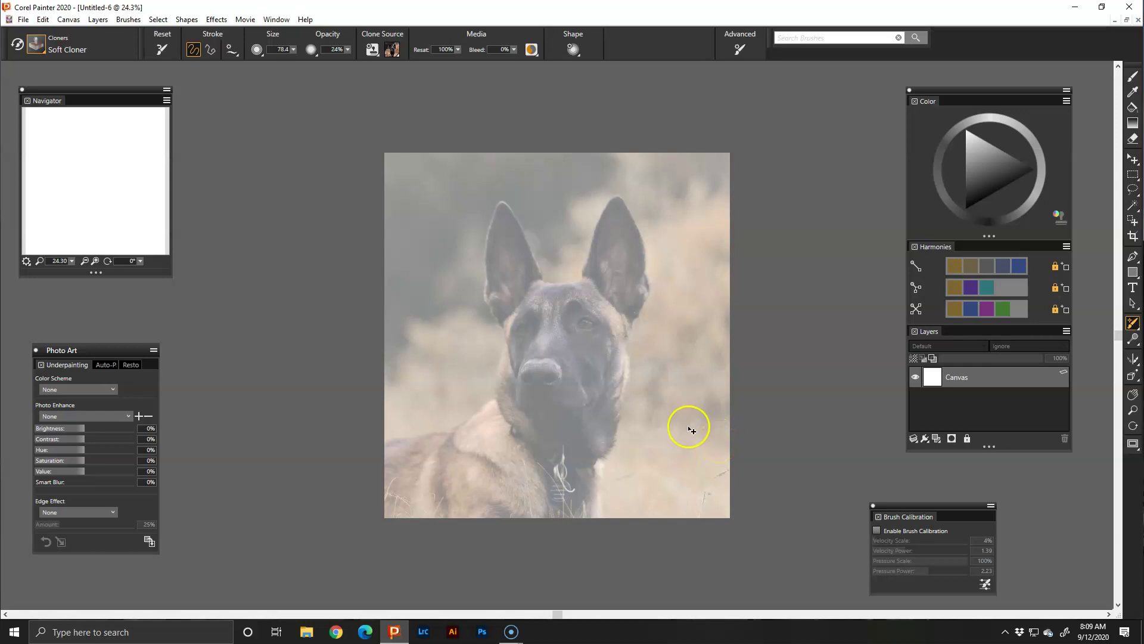
- Preview the faded source with Tracing Paper, then show the Auto-Painting stroke settings
key("ctrl+t")
key("ctrl+t")
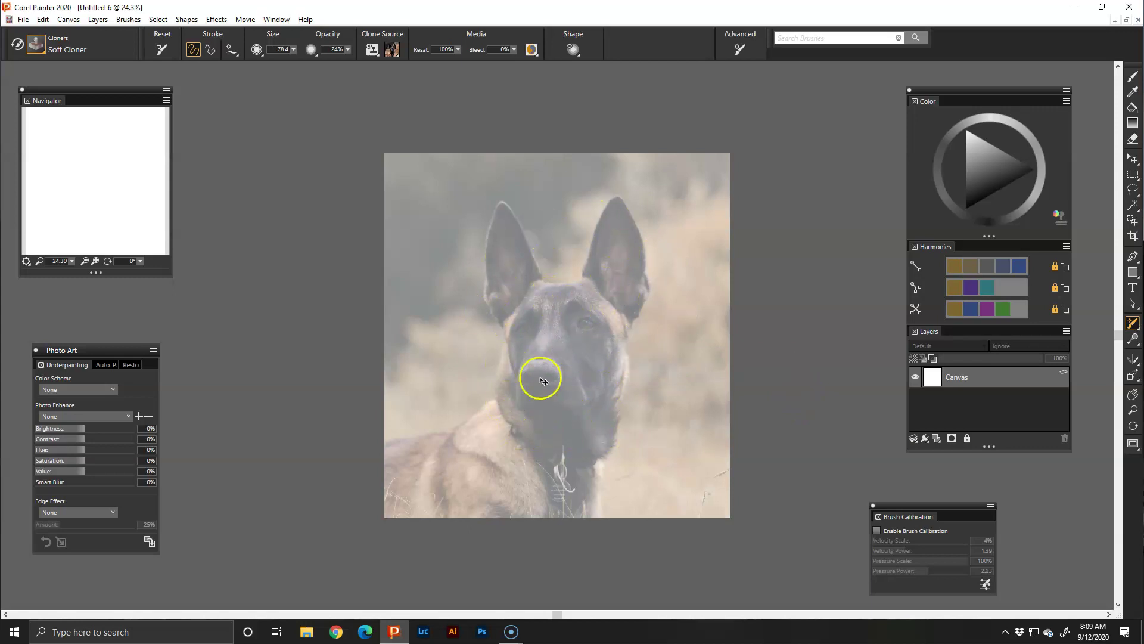
key("ctrl+t")
key("ctrl+t")
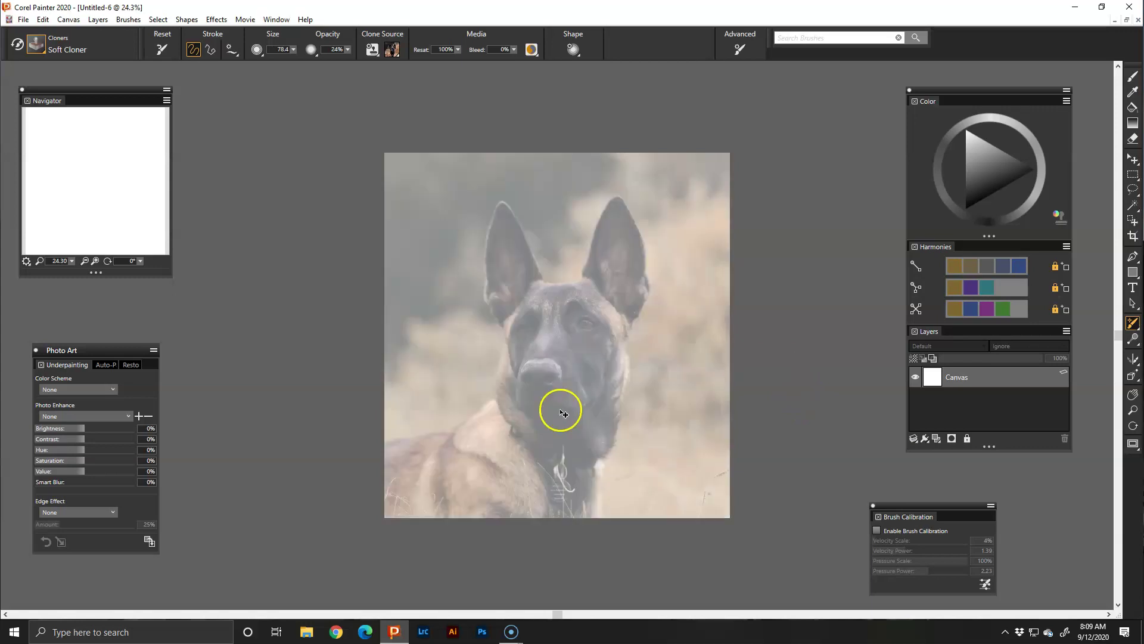
left_click(107, 366)
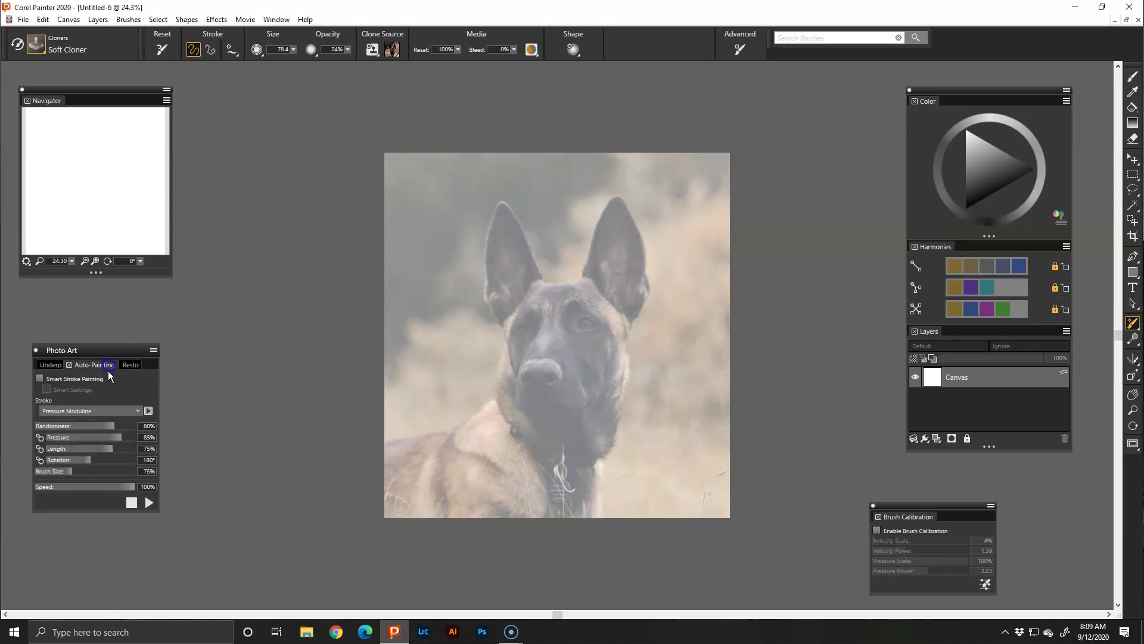
- Enable Smart Stroke Painting and Smart Settings for auto-painting
left_click(40, 380)
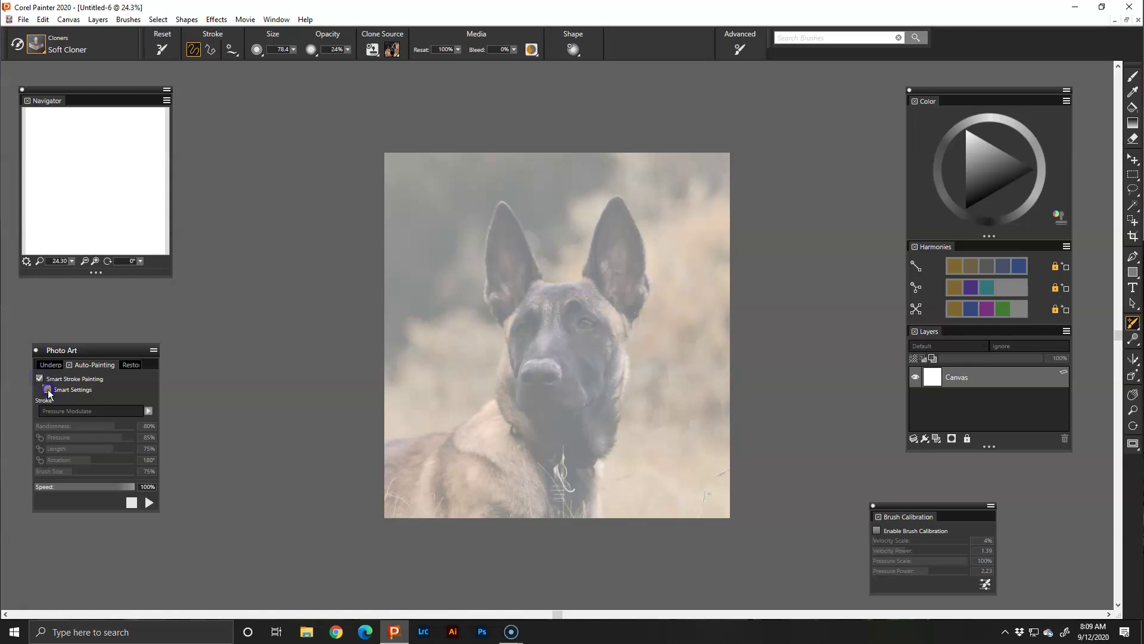
left_click(46, 390)
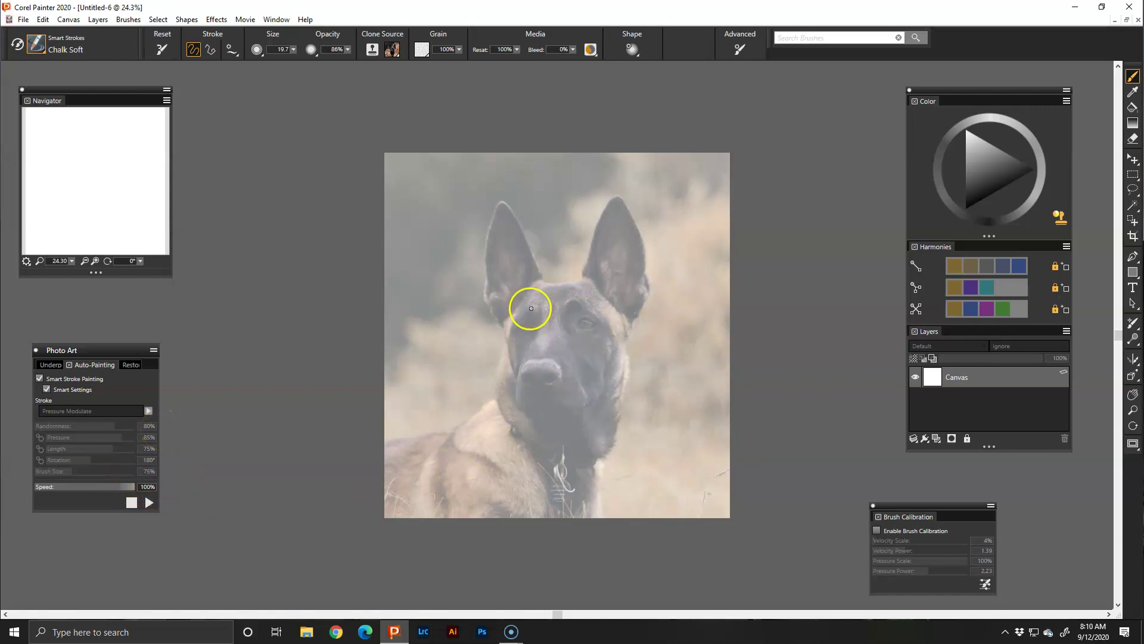
- Hide Tracing Paper and auto-paint the blank canvas into a chalky dog portrait
key("ctrl+t")
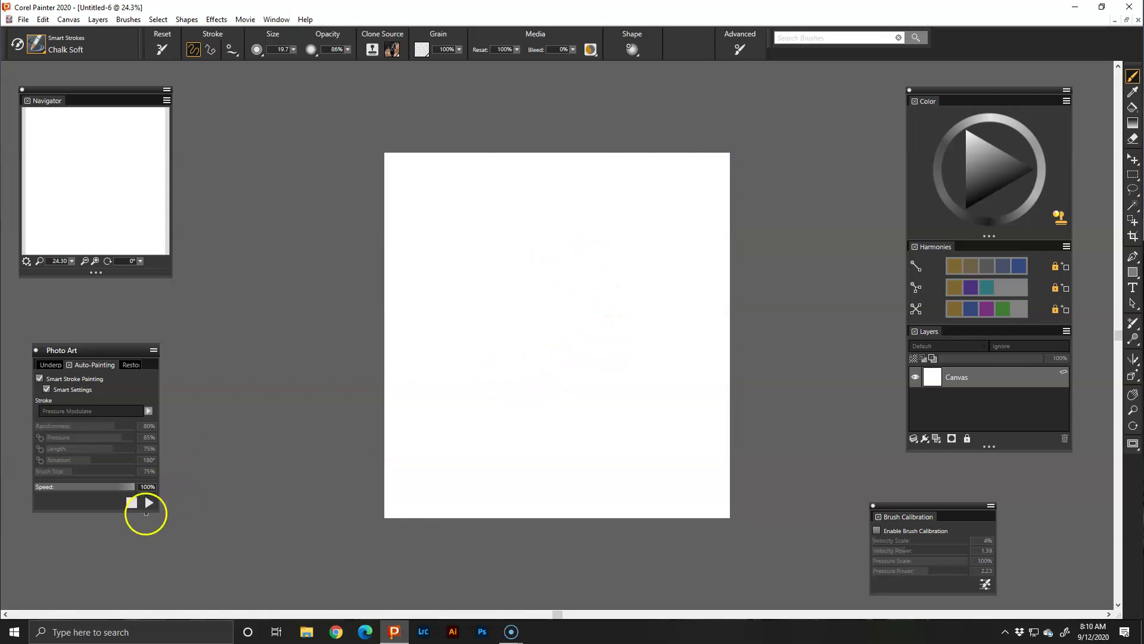
left_click(148, 504)
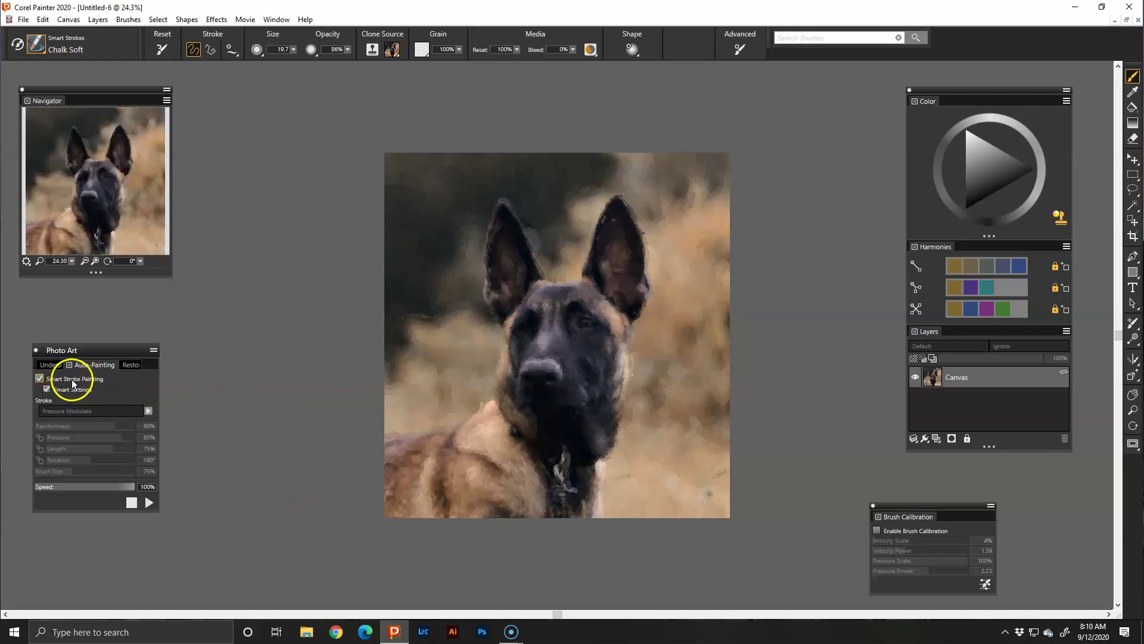
- Select Smart Strokes Gouache Thick Round and auto-paint a pass of detail strokes, then stop
left_click(39, 45)
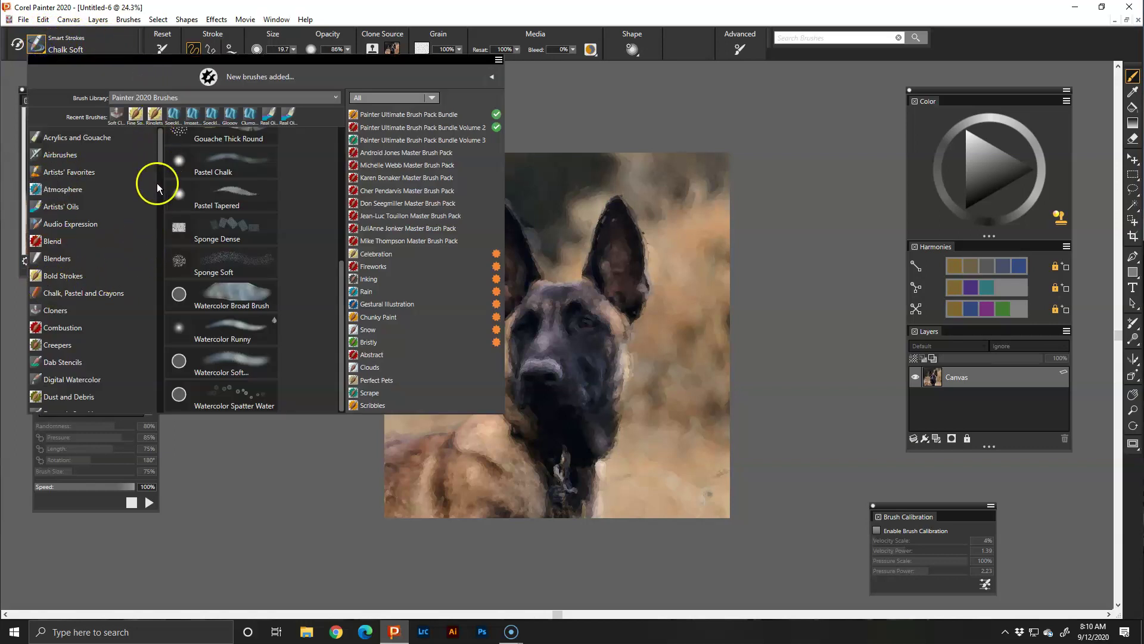
left_click_drag(160, 159, 159, 280)
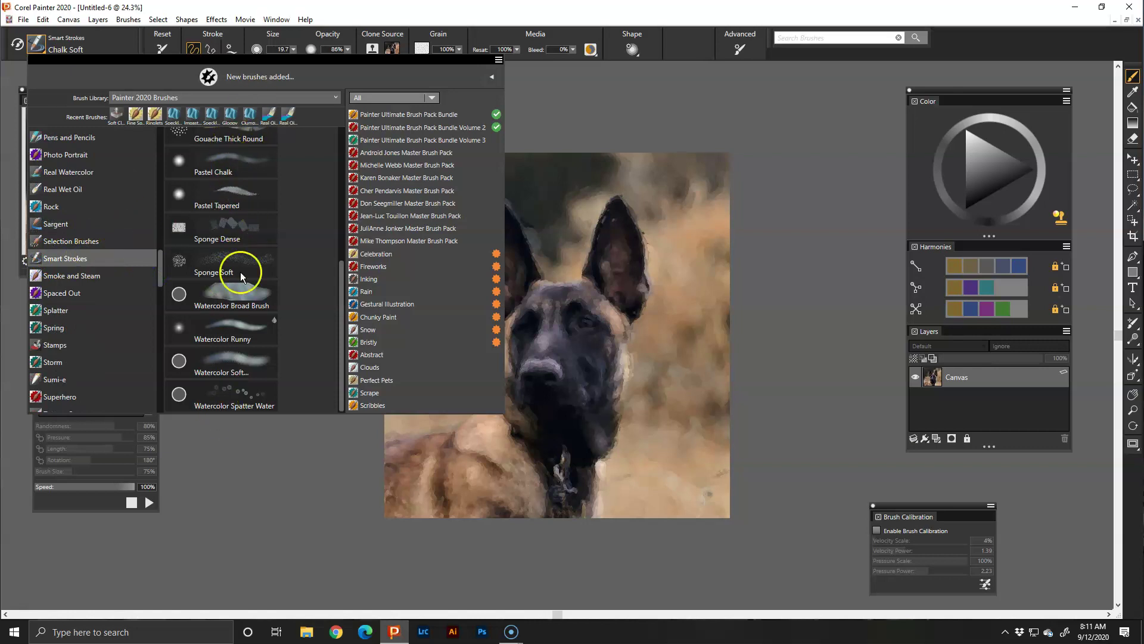
left_click_drag(341, 316, 344, 255)
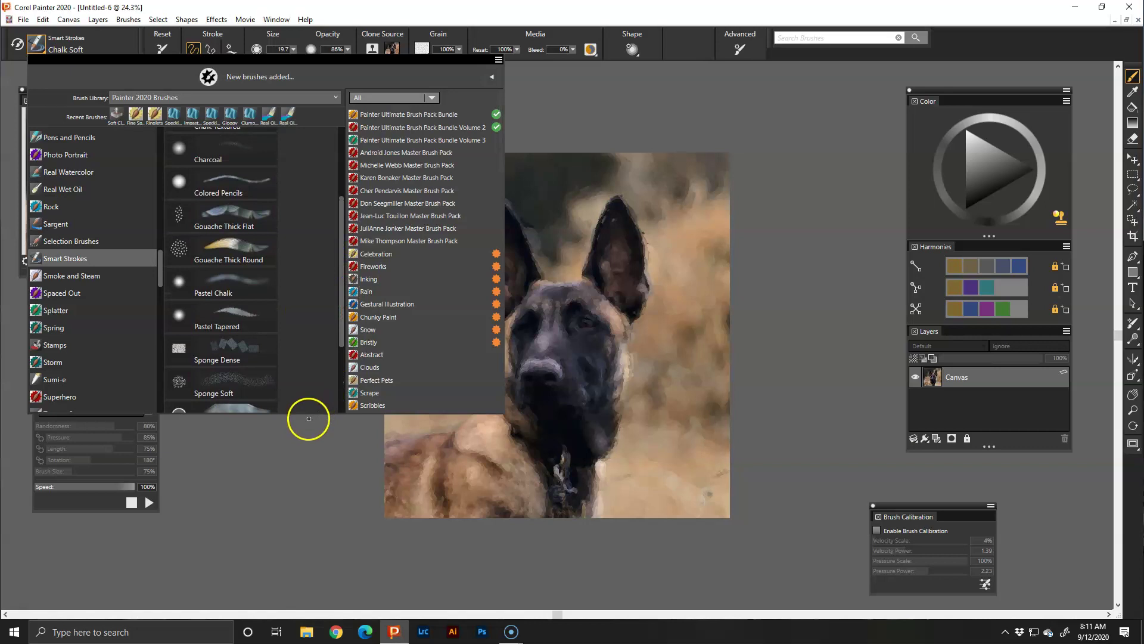
left_click(247, 253)
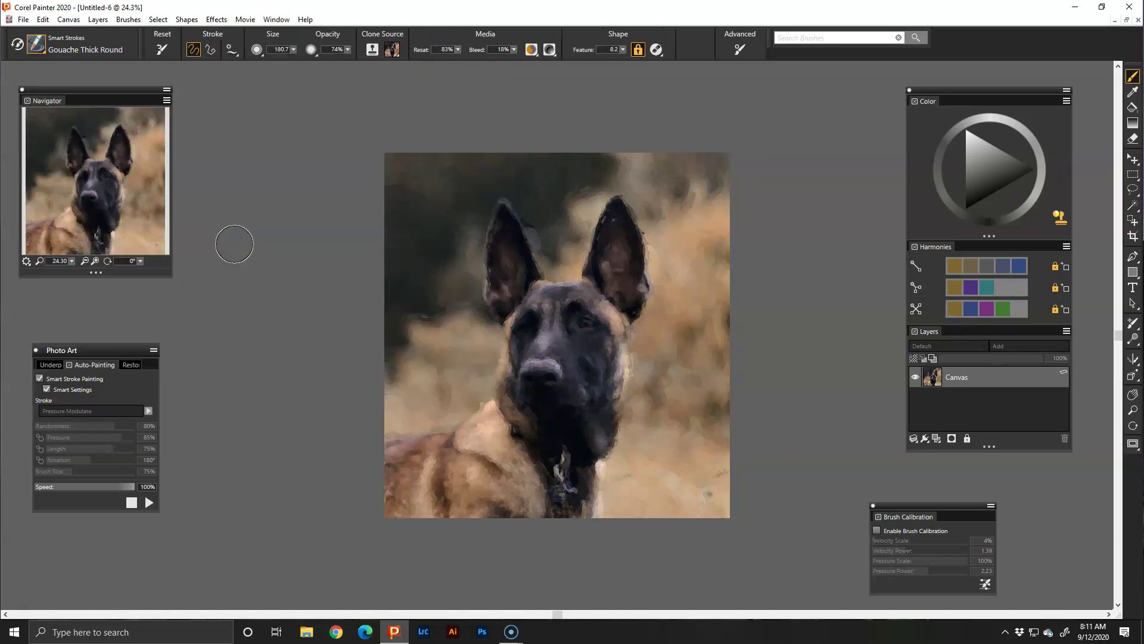
left_click(149, 502)
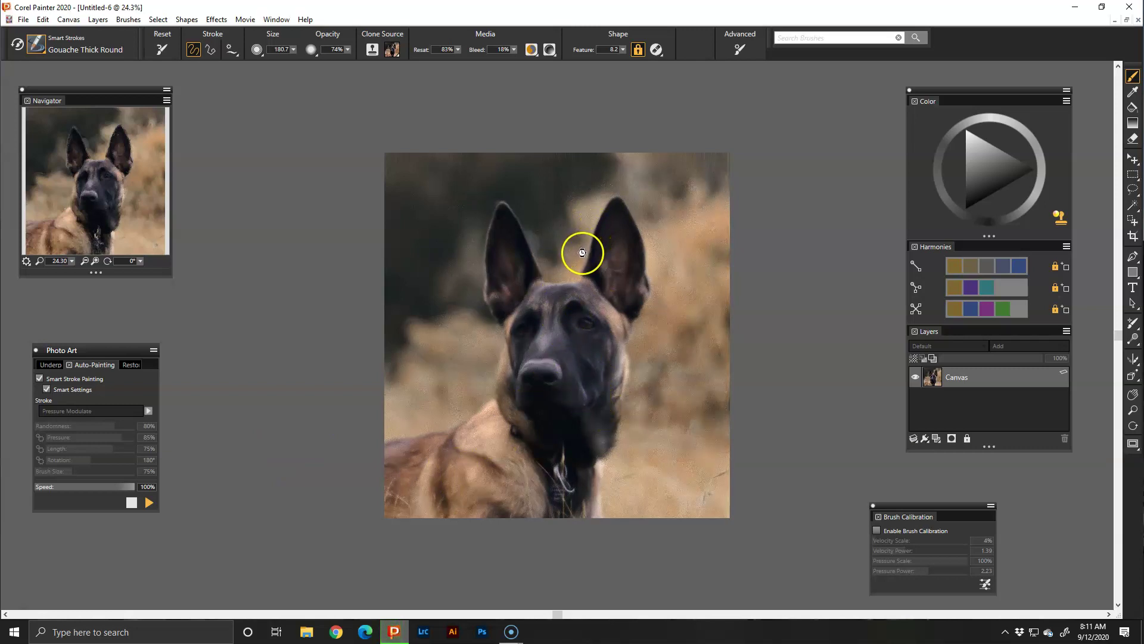
left_click(132, 502)
left_click(36, 48)
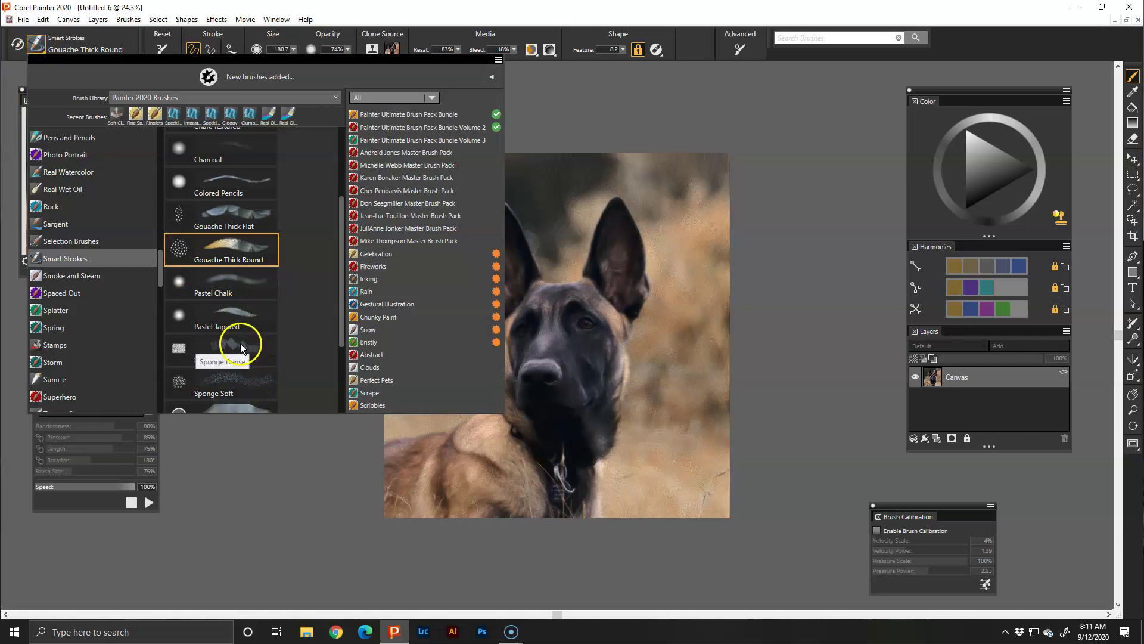
- Switch to the Pastel Tapered smart stroke brush and run a pass of auto-painting
left_click(244, 328)
left_click(143, 519)
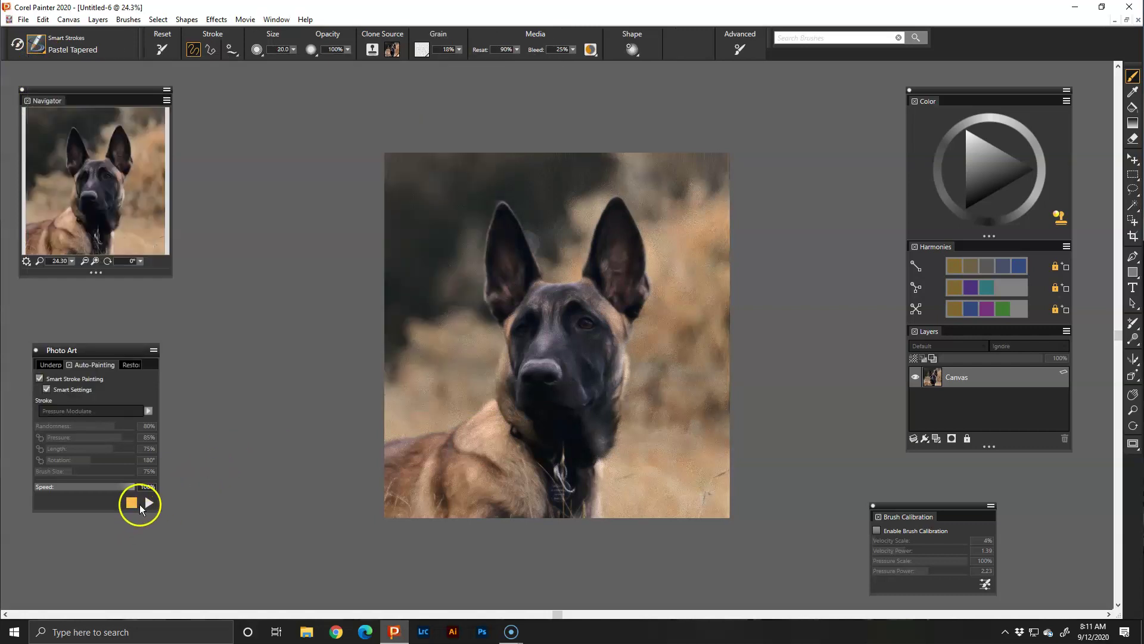
left_click(148, 503)
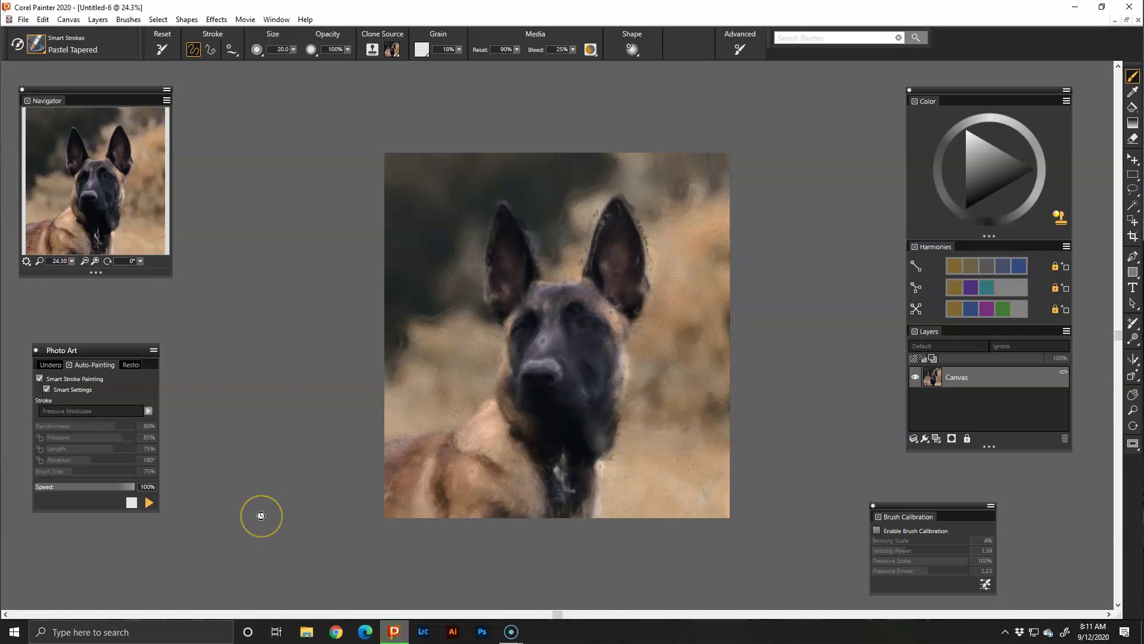
left_click(132, 502)
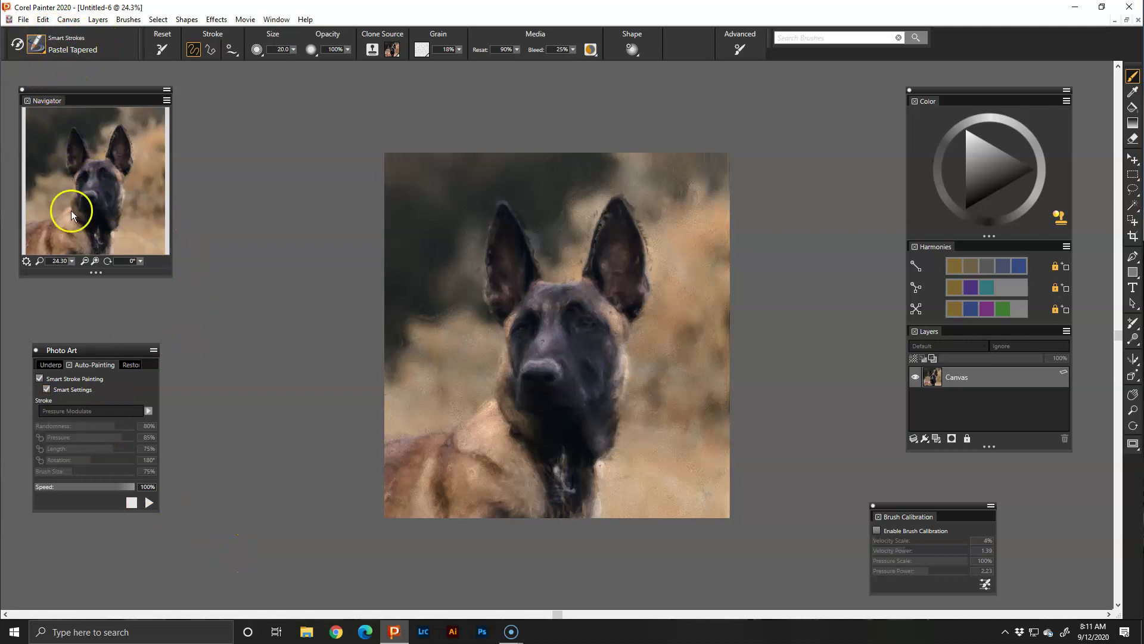
- Choose the Oils Smeary Round brush from the Brush Library and close the library
left_click(54, 41)
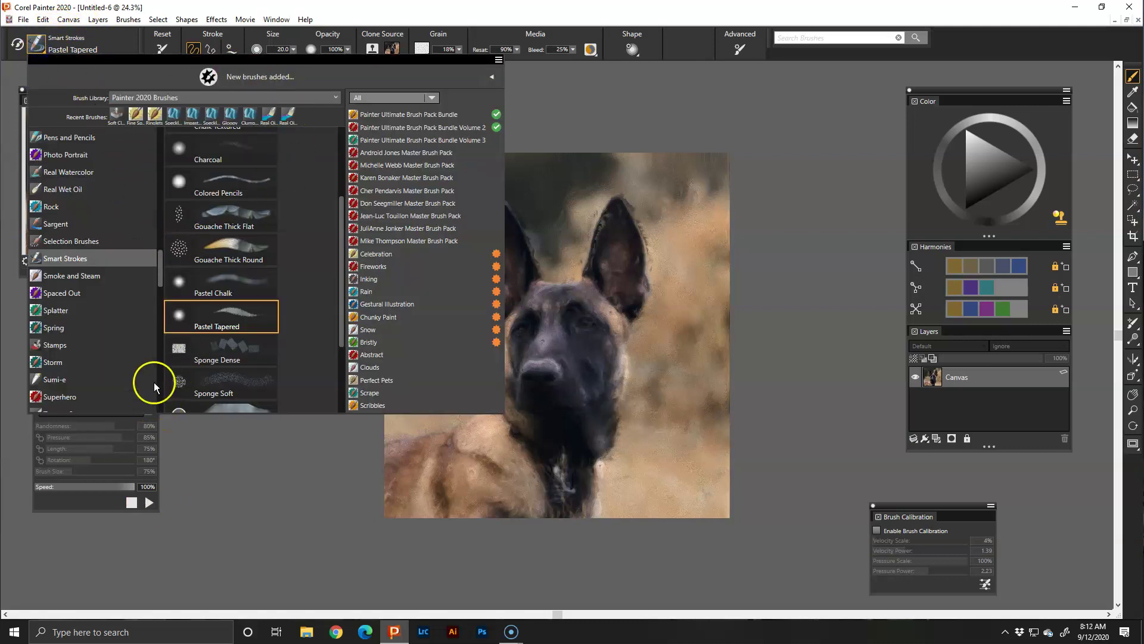
left_click_drag(161, 260, 164, 237)
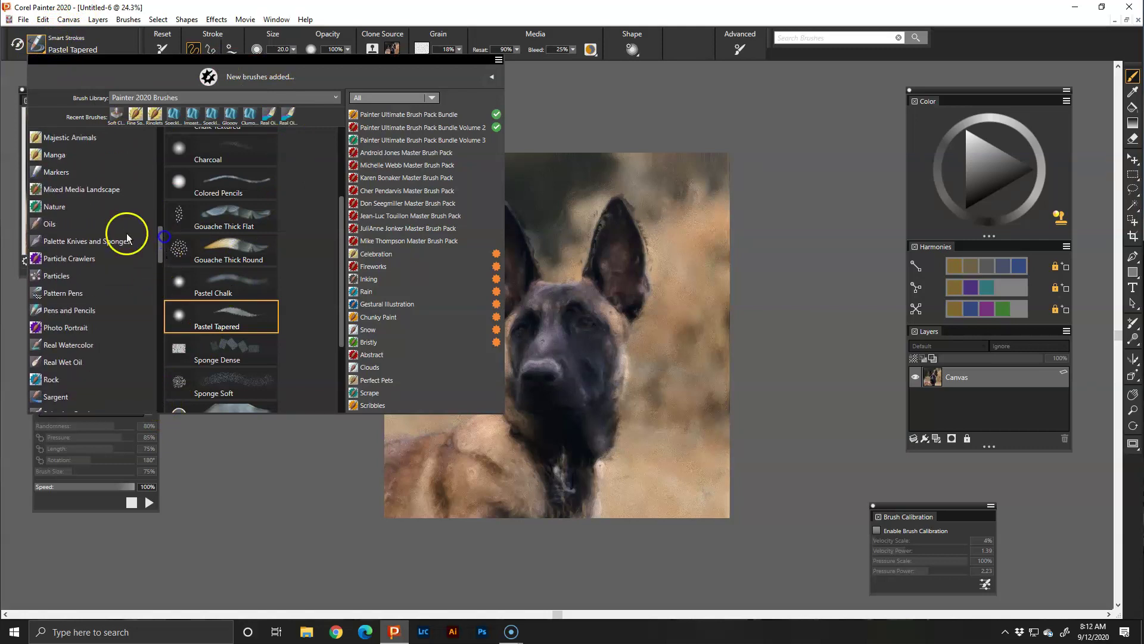
left_click(47, 223)
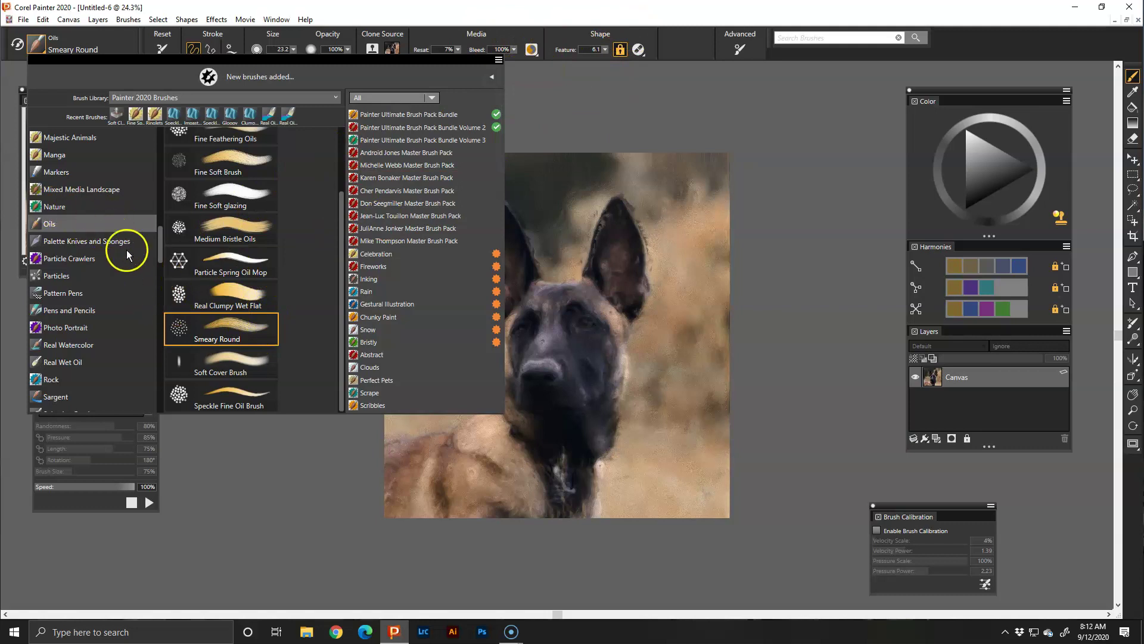
mouse_move(385, 181)
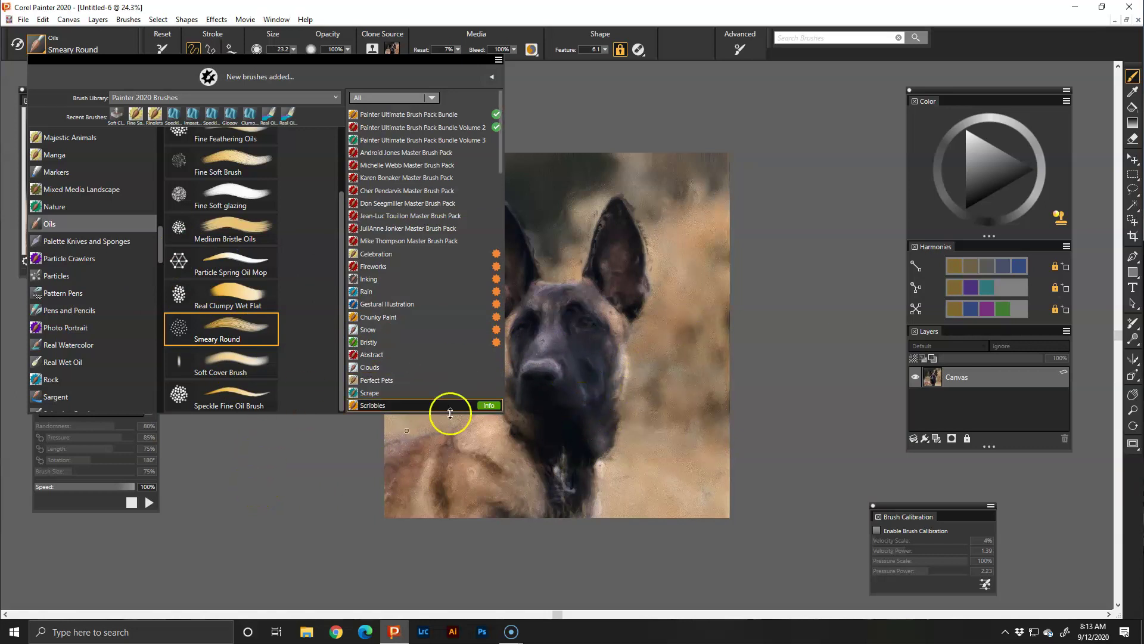
left_click(322, 445)
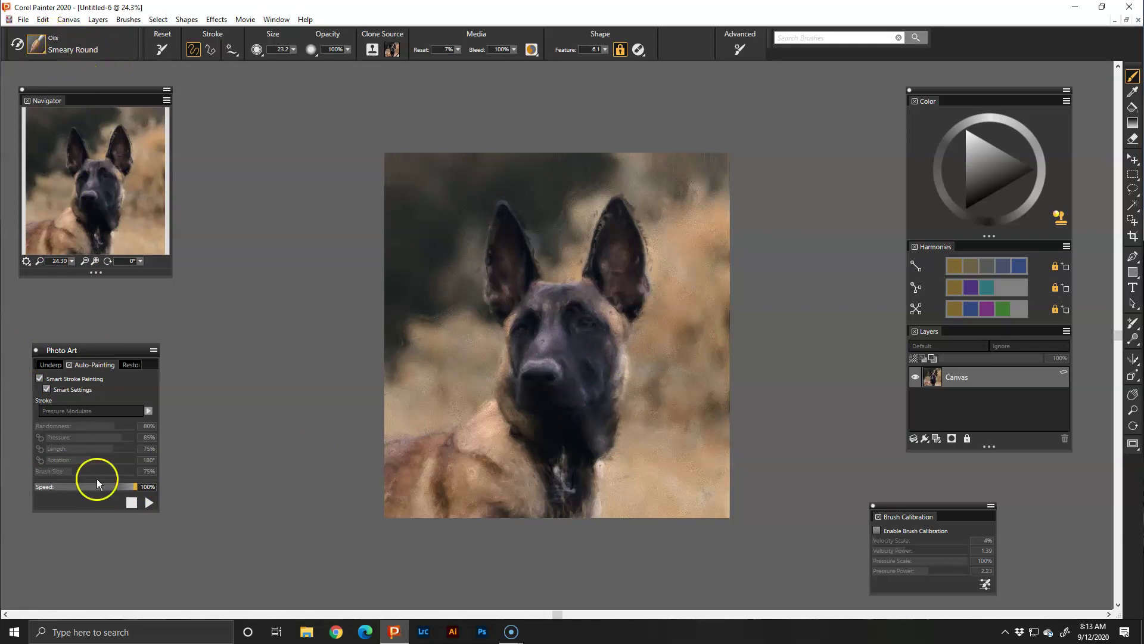
- Auto-paint the dog portrait with the Oils Smeary Round brush
left_click(149, 503)
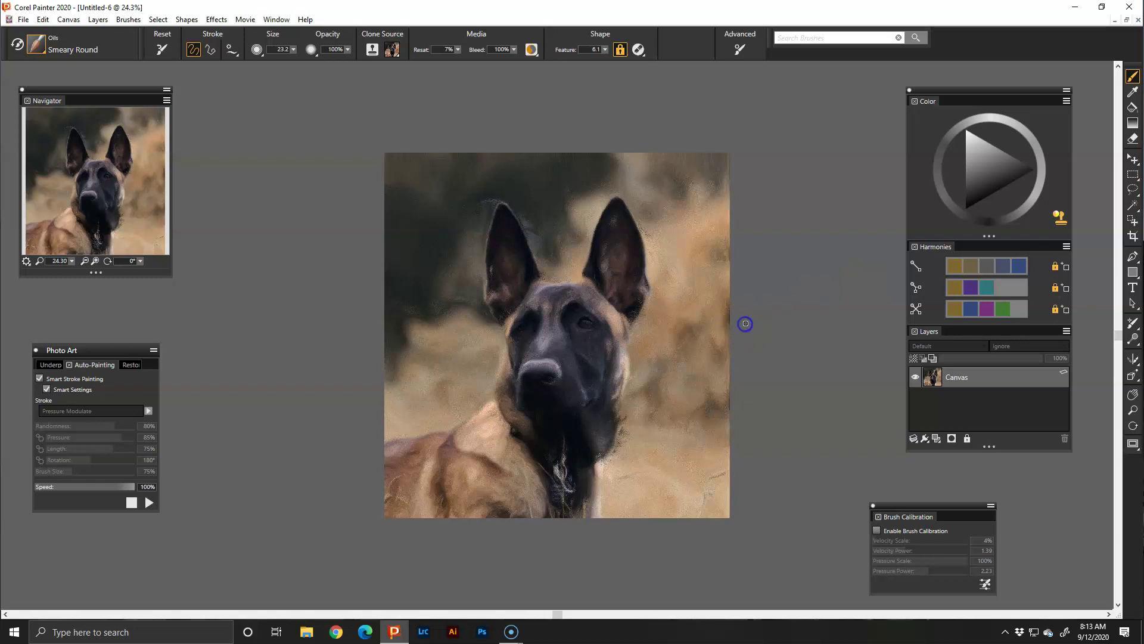
- Zoom to 100% and frame the dog's face in the Navigator
key("ctrl+plus")
key("ctrl+plus")
key("ctrl+plus")
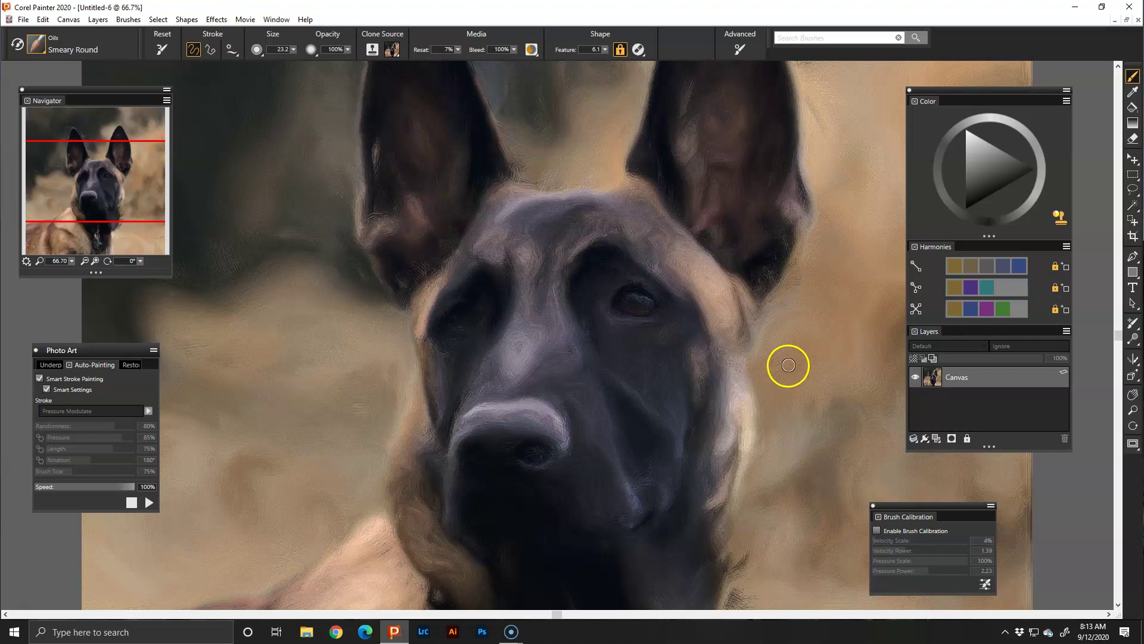
key("ctrl+plus")
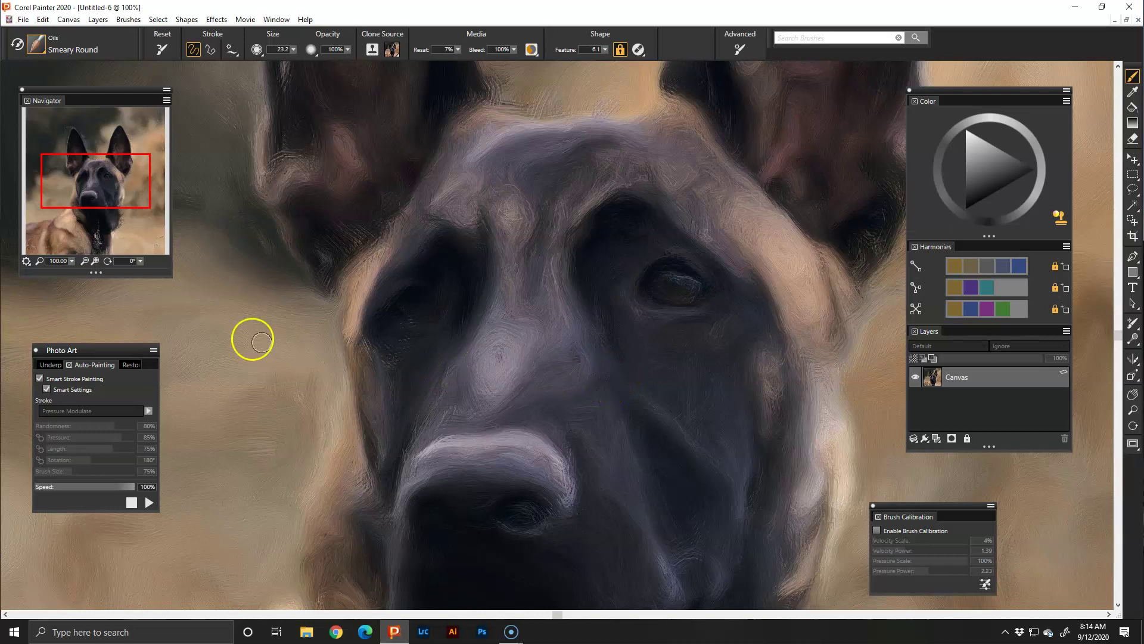
mouse_move(102, 184)
left_mouse_down()
mouse_move(99, 234)
mouse_move(84, 241)
mouse_move(91, 167)
mouse_move(105, 144)
mouse_move(156, 160)
mouse_move(144, 192)
mouse_move(111, 191)
left_mouse_up()
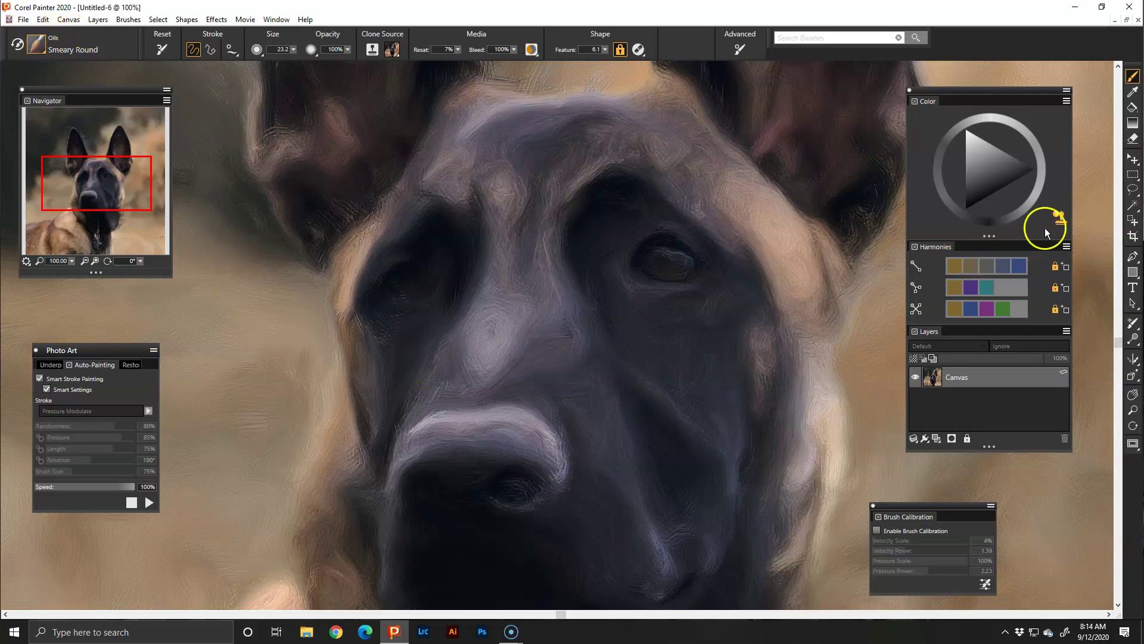
- Stop clone colouring, darken the right eye's surround, then sample the eye and pick an orange hue
left_click(1058, 219)
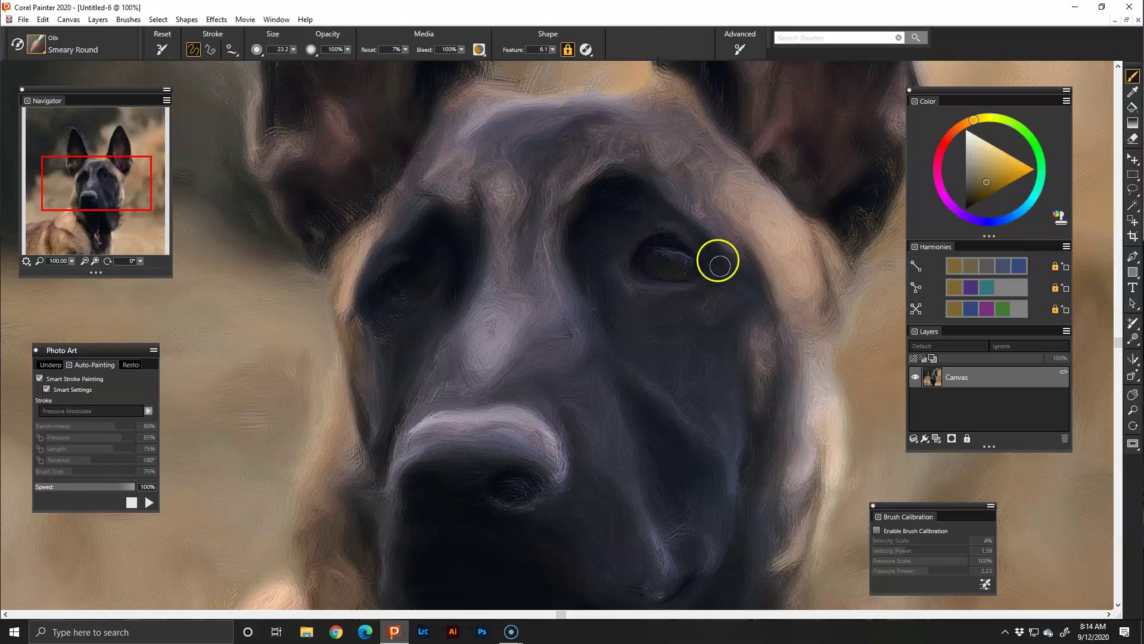
left_click_drag(680, 253, 703, 286)
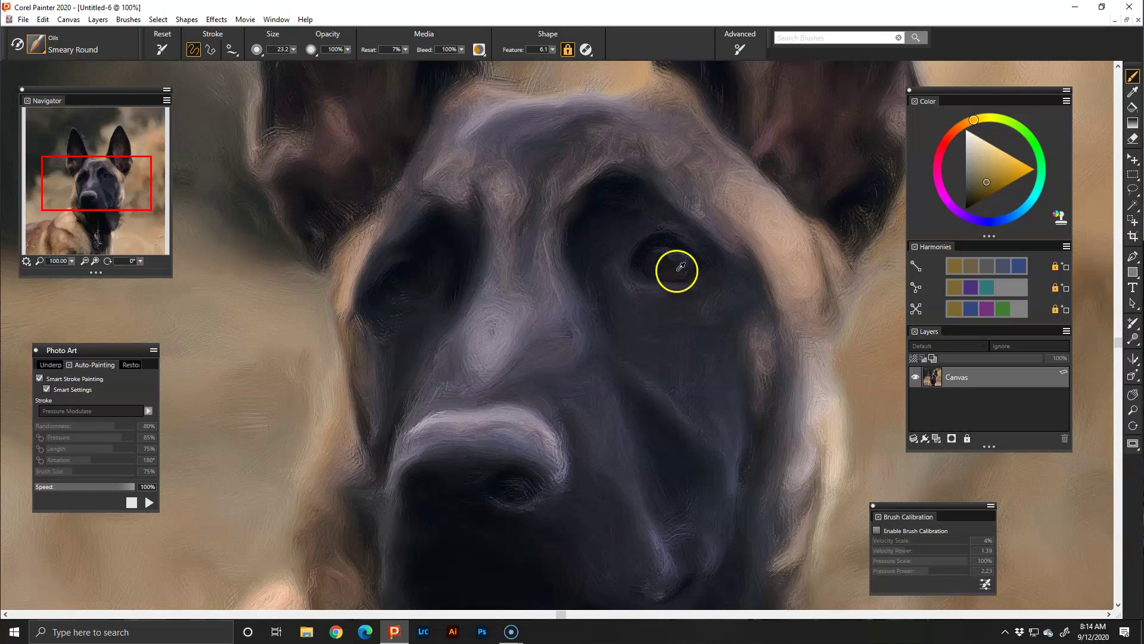
left_click(673, 264, "alt")
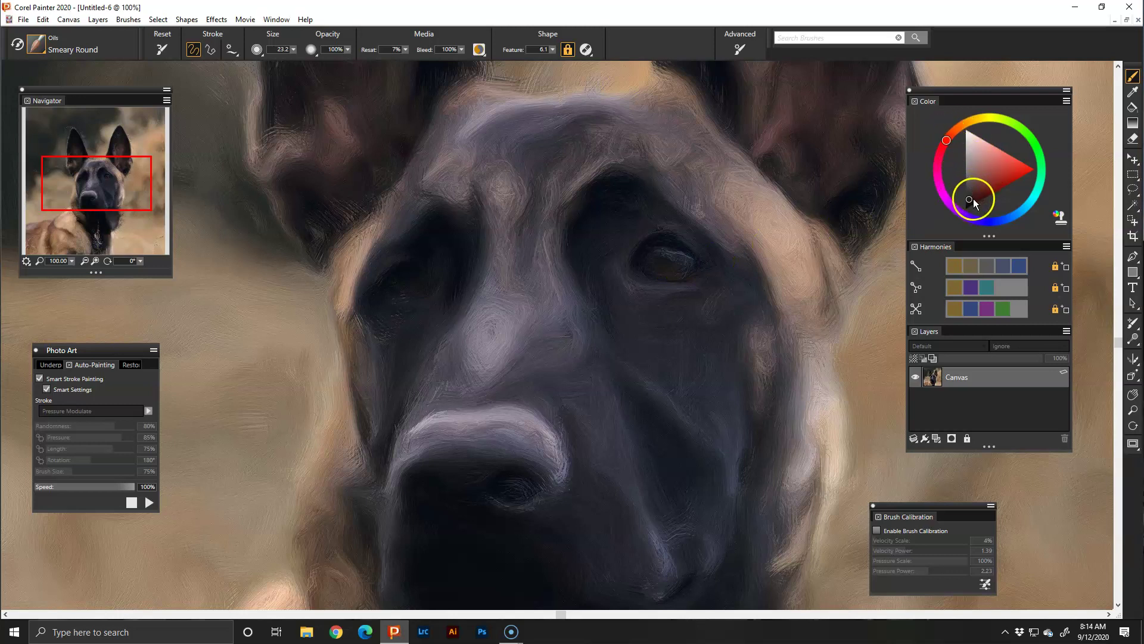
left_click(964, 124)
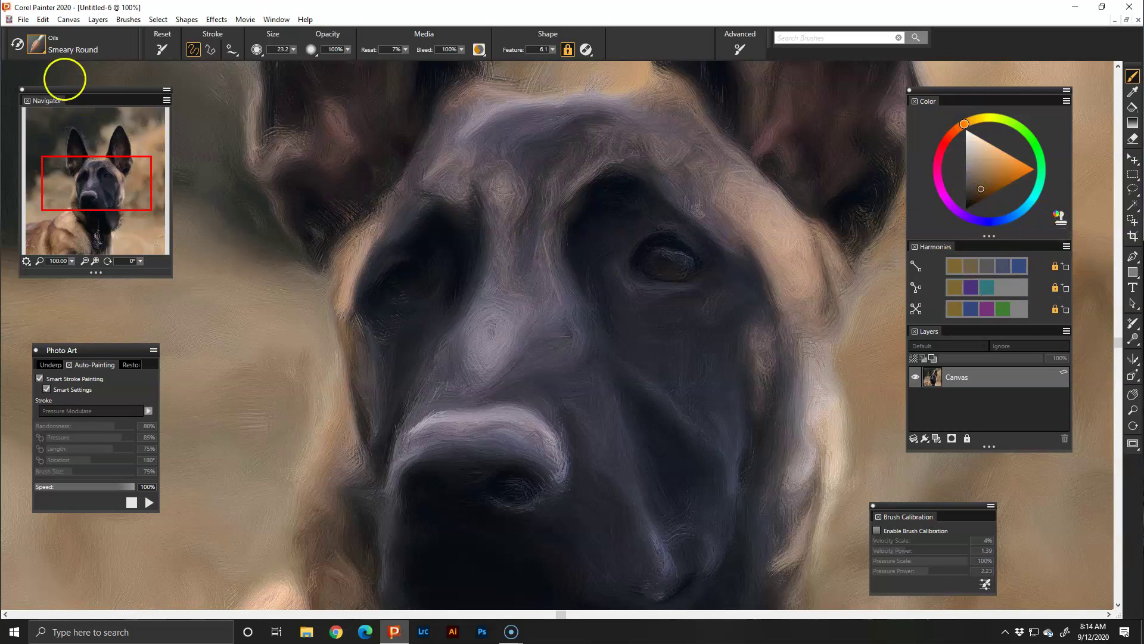
- Shrink the brush to 13.2, paint and darken the left eye, and toggle Tracing Paper to compare
left_click_drag(262, 48, 155, 75)
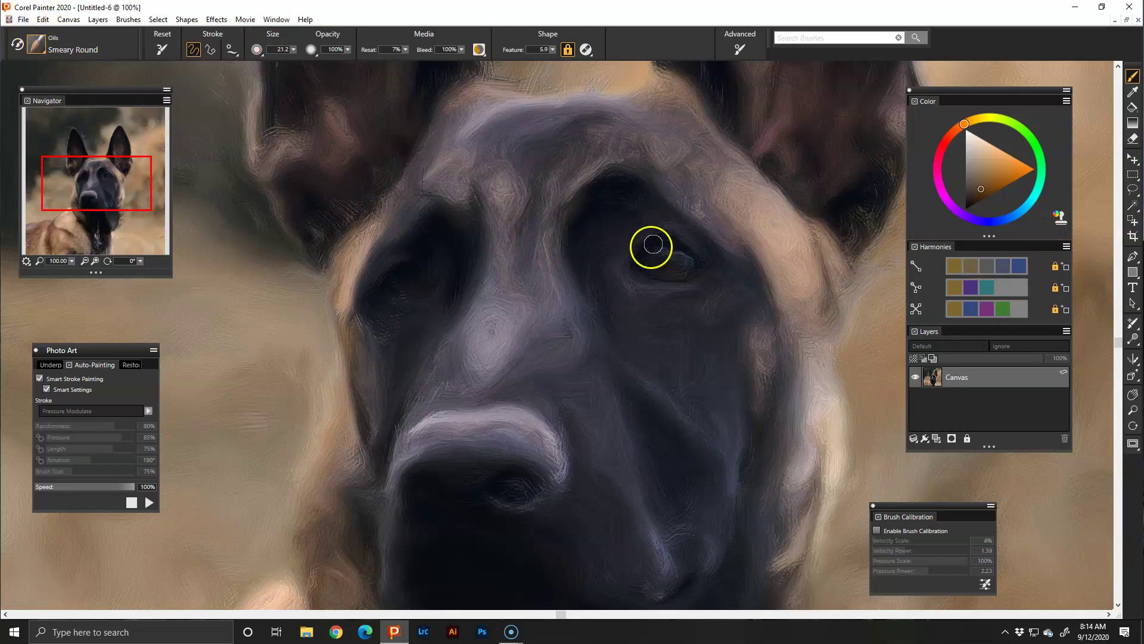
key("bracketleft")
key("bracketleft")
key("bracketleft")
key("bracketleft")
key("bracketleft")
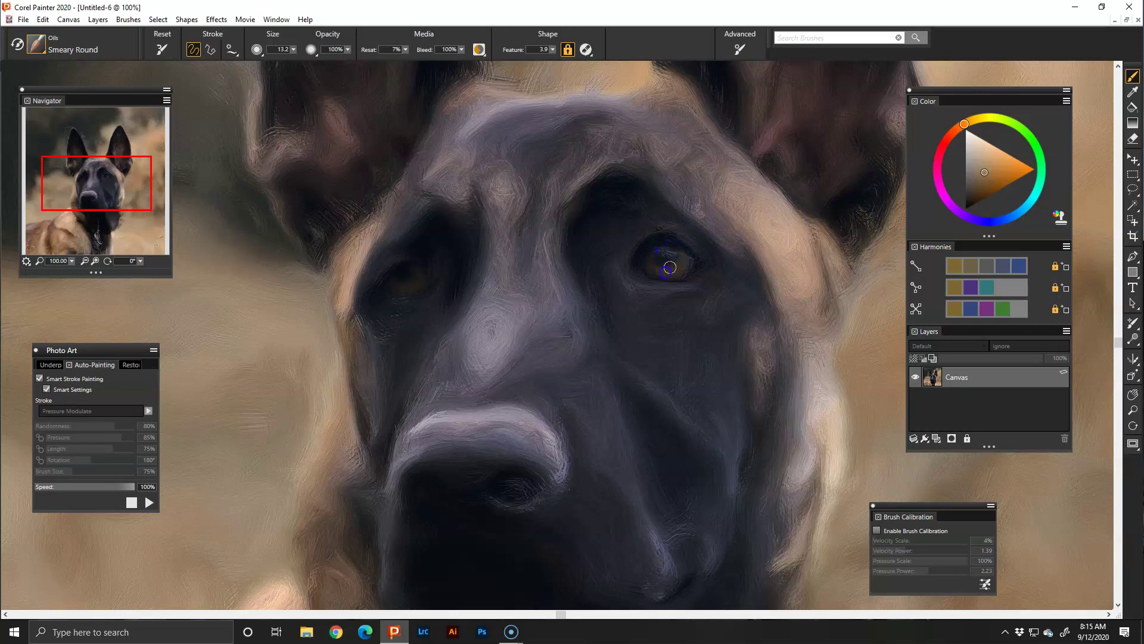
left_click(426, 292)
mouse_move(416, 260)
left_mouse_down()
mouse_move(373, 290)
mouse_move(420, 263)
mouse_move(372, 355)
mouse_move(383, 402)
mouse_move(452, 364)
left_mouse_up()
key("ctrl+t")
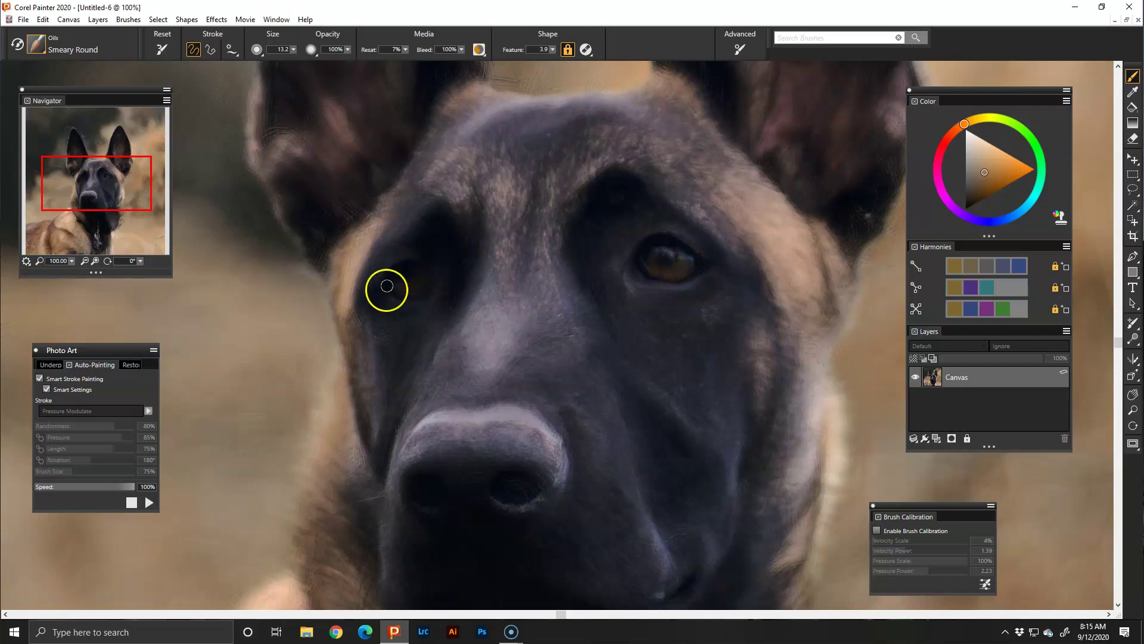
key("ctrl+t")
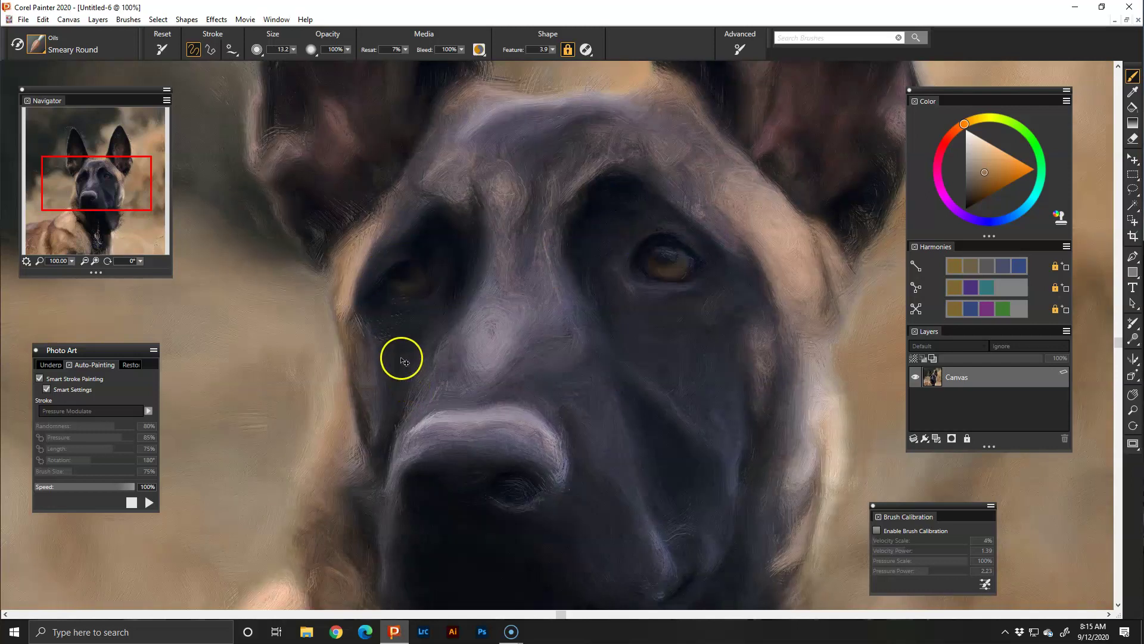
- Select the Soft Cloner brush from the Cloners category of the Brush Library
left_click(37, 44)
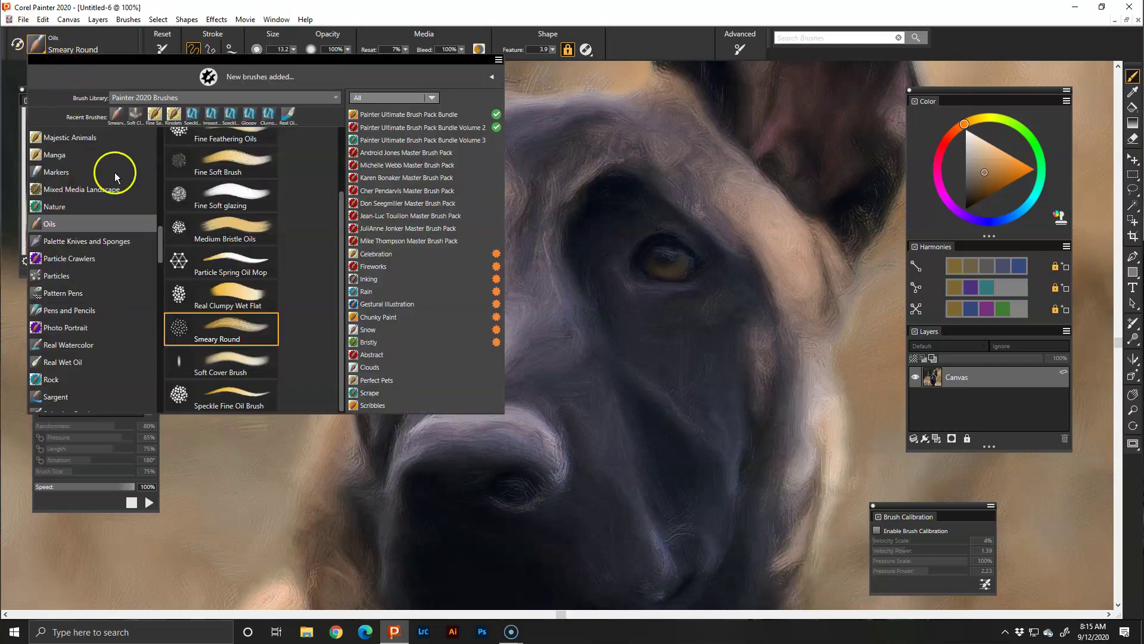
left_click_drag(160, 237, 163, 160)
left_click(60, 207)
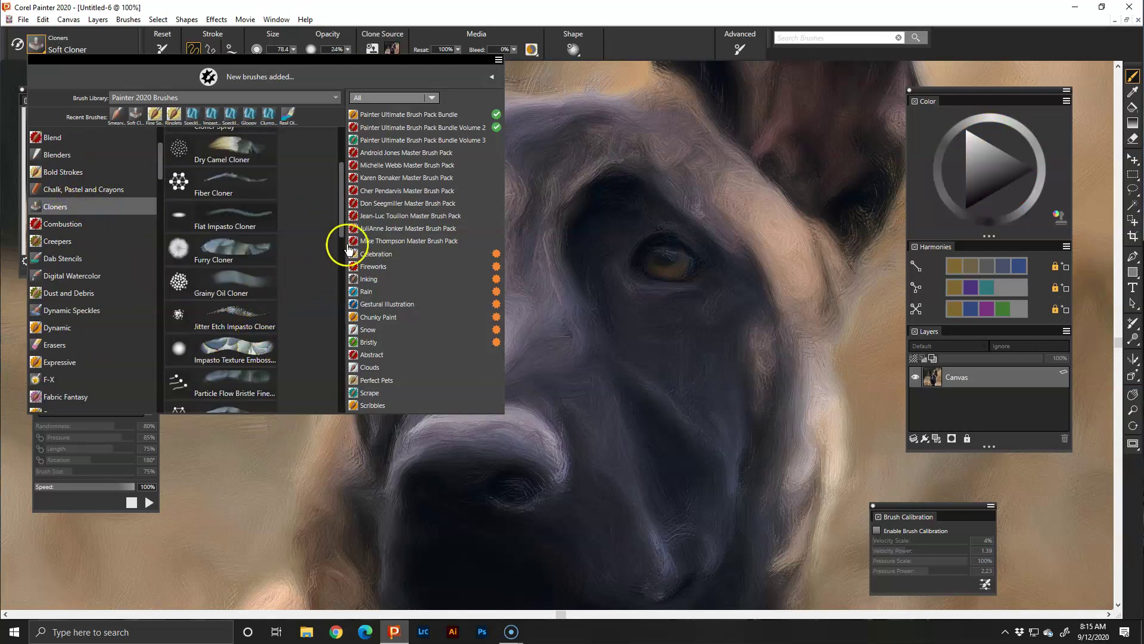
left_click_drag(341, 228, 332, 302)
left_click(237, 296)
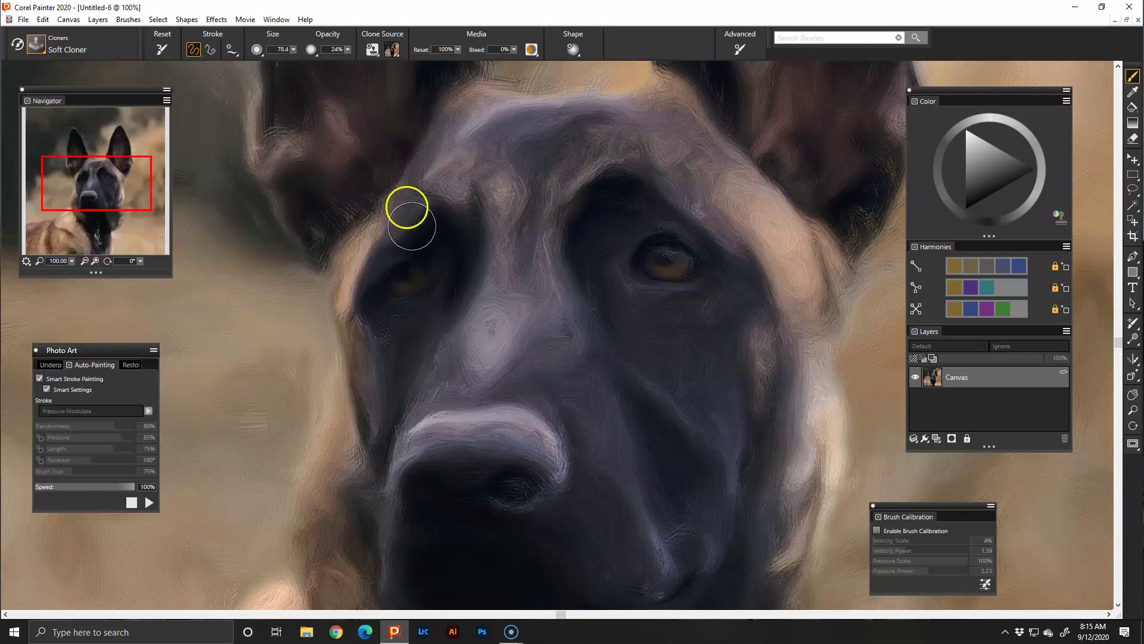
- Shrink the Soft Cloner to about 54 and clone photo detail from the left eye toward the nose
key("bracketleft")
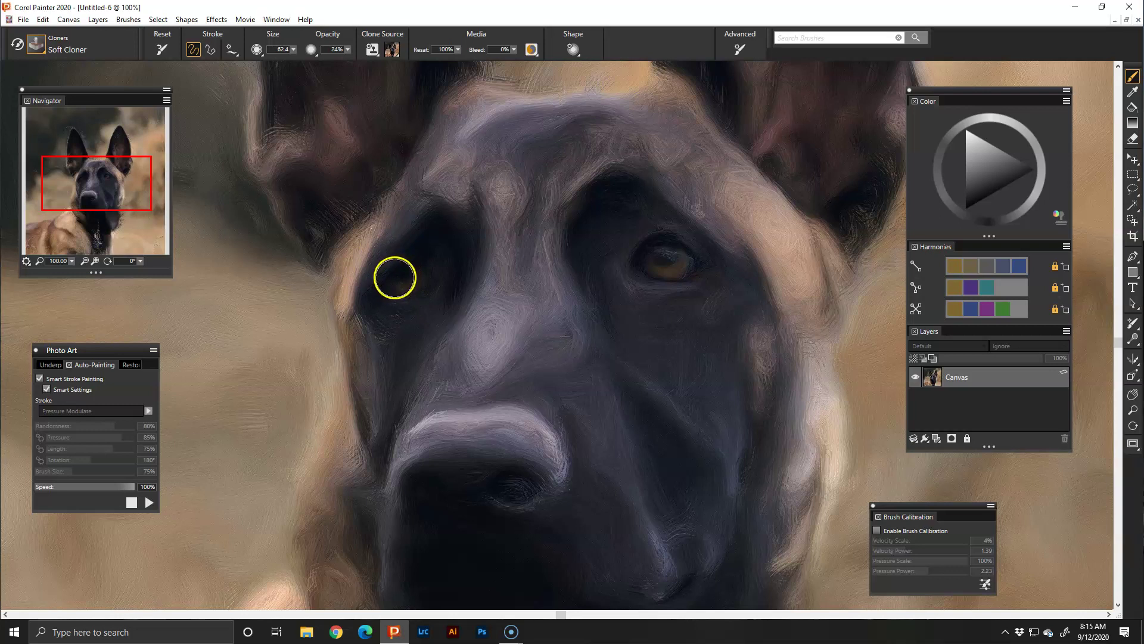
key("bracketleft")
key("bracketleft")
key("bracketleft")
key("bracketleft")
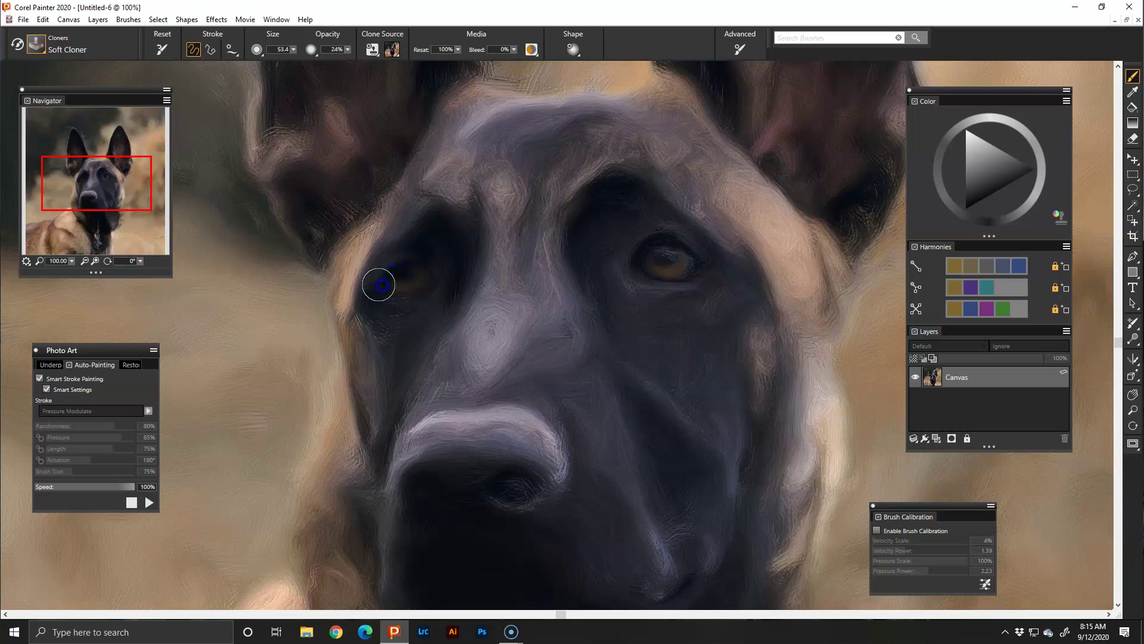
mouse_move(426, 354)
left_mouse_down()
mouse_move(519, 455)
mouse_move(526, 480)
mouse_move(516, 484)
left_mouse_up()
mouse_move(952, 368)
left_mouse_down()
mouse_move(868, 260)
mouse_move(308, 155)
mouse_move(449, 95)
mouse_move(440, 107)
mouse_move(115, 173)
mouse_move(108, 208)
mouse_move(110, 181)
left_mouse_up()
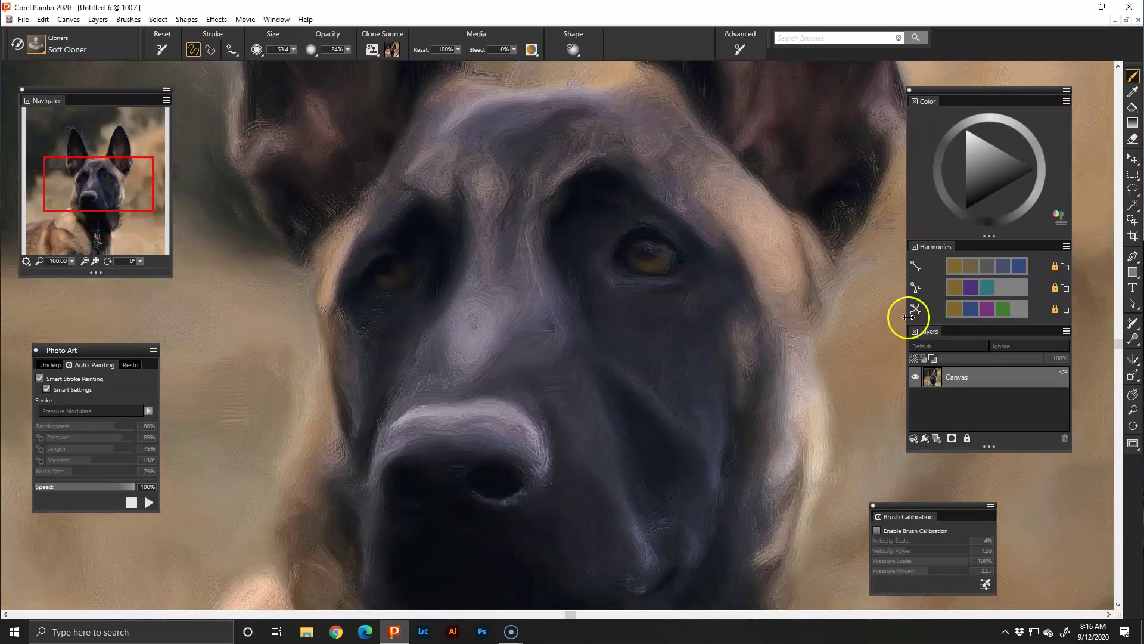
left_click(35, 46)
left_click(20, 47)
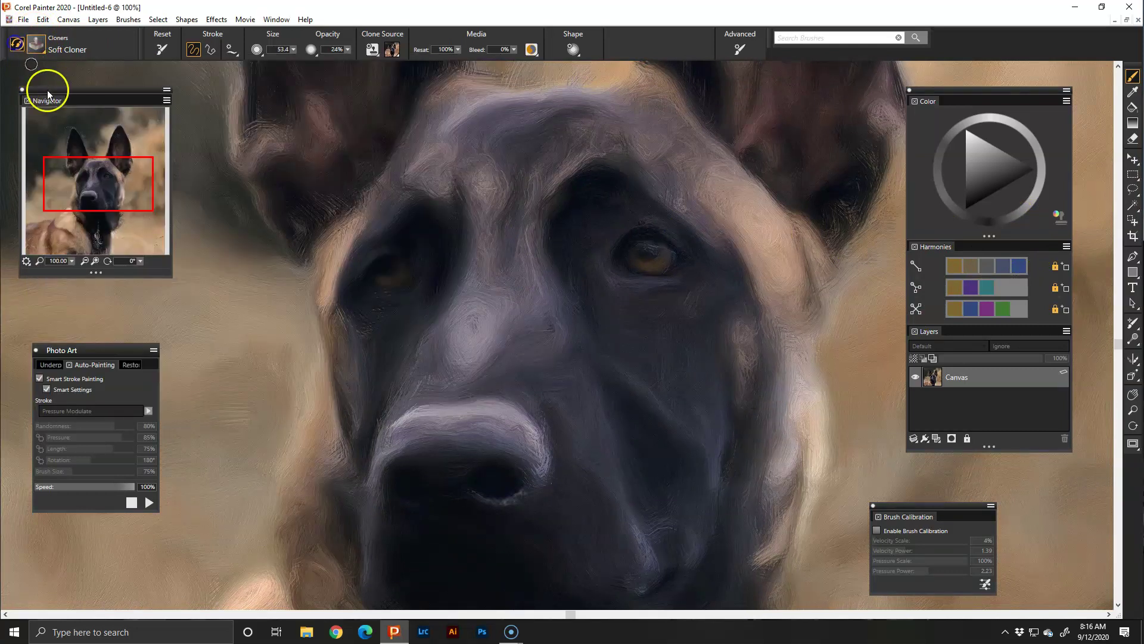
- With Smeary Round, repaint both eyes in brown, add a catchlight, and paint the brow toward the left eye
left_click(18, 44)
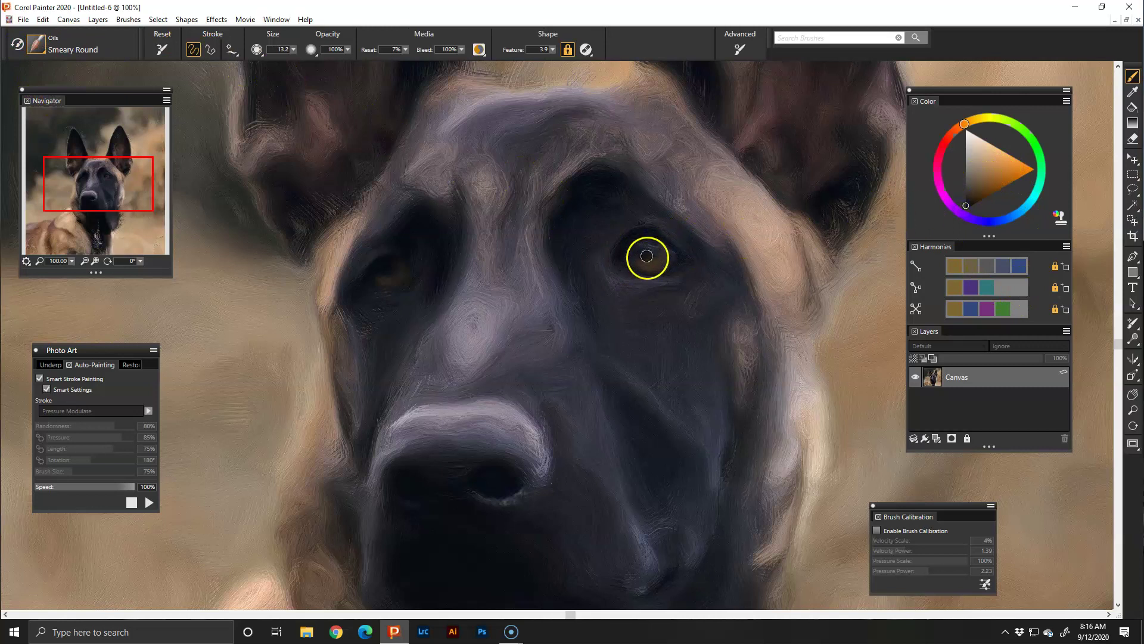
left_click_drag(645, 253, 652, 244)
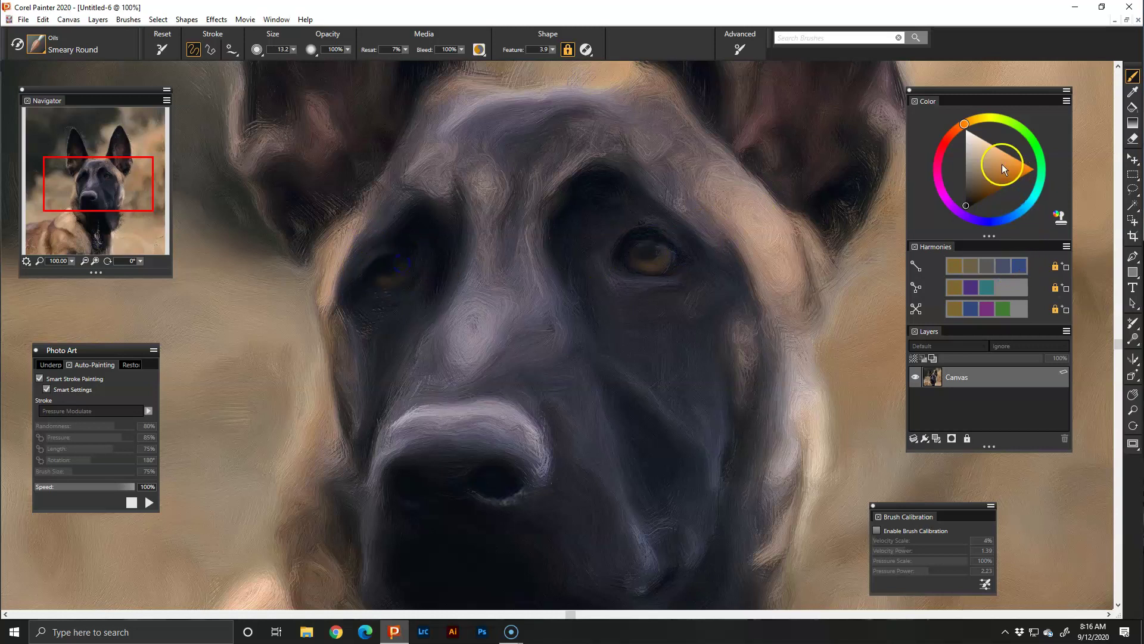
mouse_move(639, 239)
left_mouse_down()
mouse_move(659, 249)
mouse_move(662, 234)
left_mouse_up()
left_click_drag(784, 226, 804, 216)
left_click(976, 137)
left_click_drag(463, 218, 387, 264)
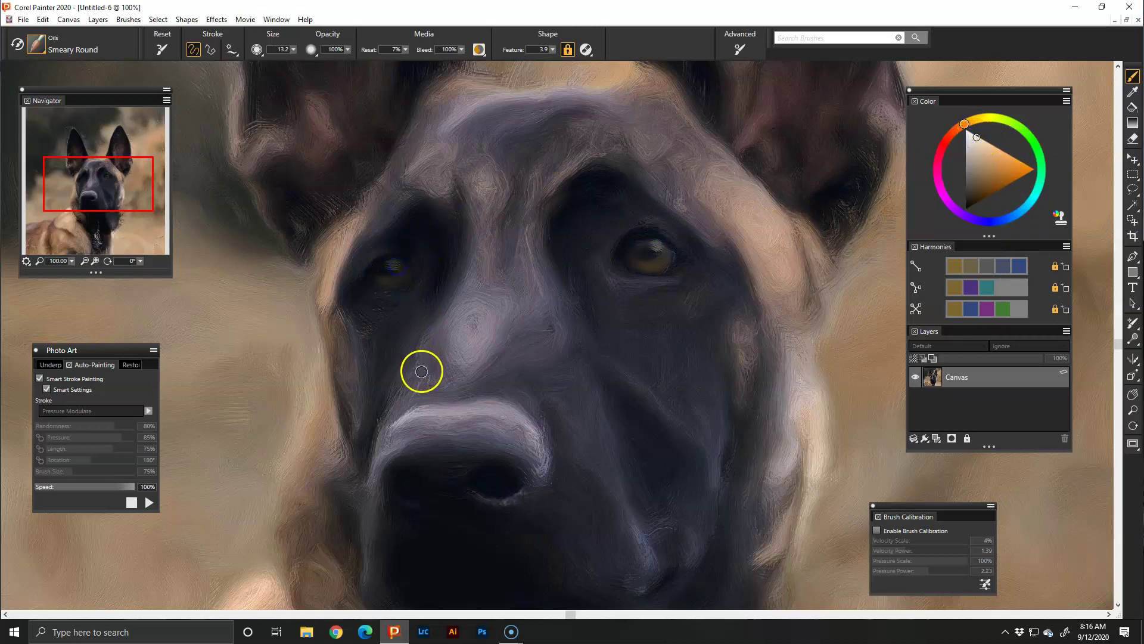
- Resize the brush smaller and darken the left nostril with smeary strokes and dabs
key("bracketleft")
key("bracketleft")
key("bracketleft")
key("bracketleft")
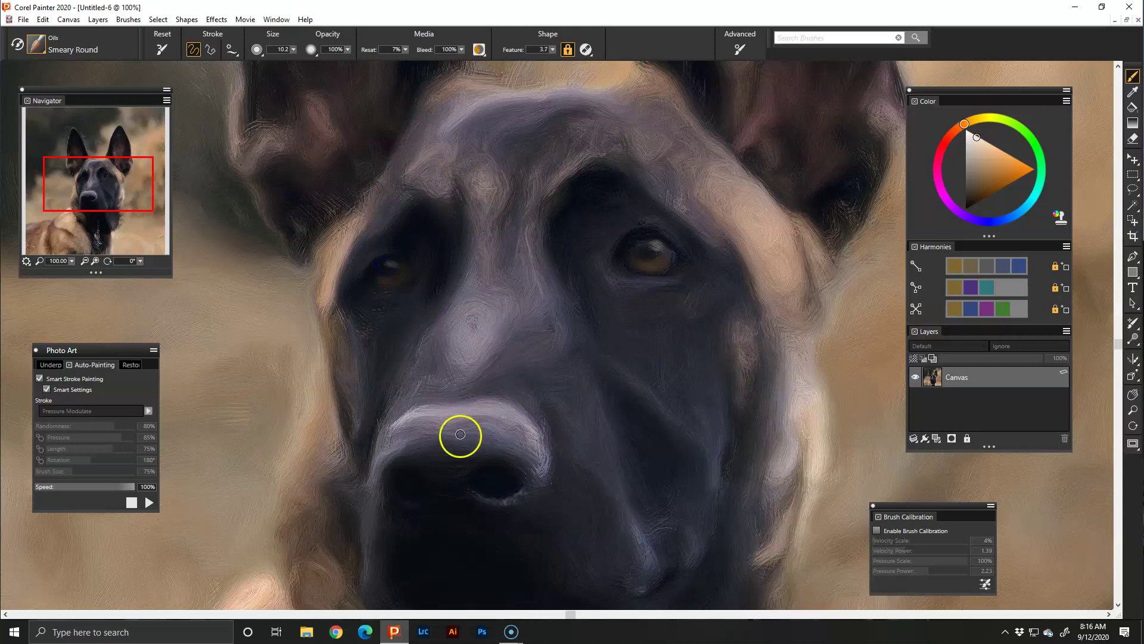
key("bracketright")
key("bracketright")
key("bracketright")
key("bracketright")
key("bracketright")
key("bracketright")
key("bracketright")
key("bracketright")
key("bracketright")
key("bracketright")
key("bracketright")
key("bracketright")
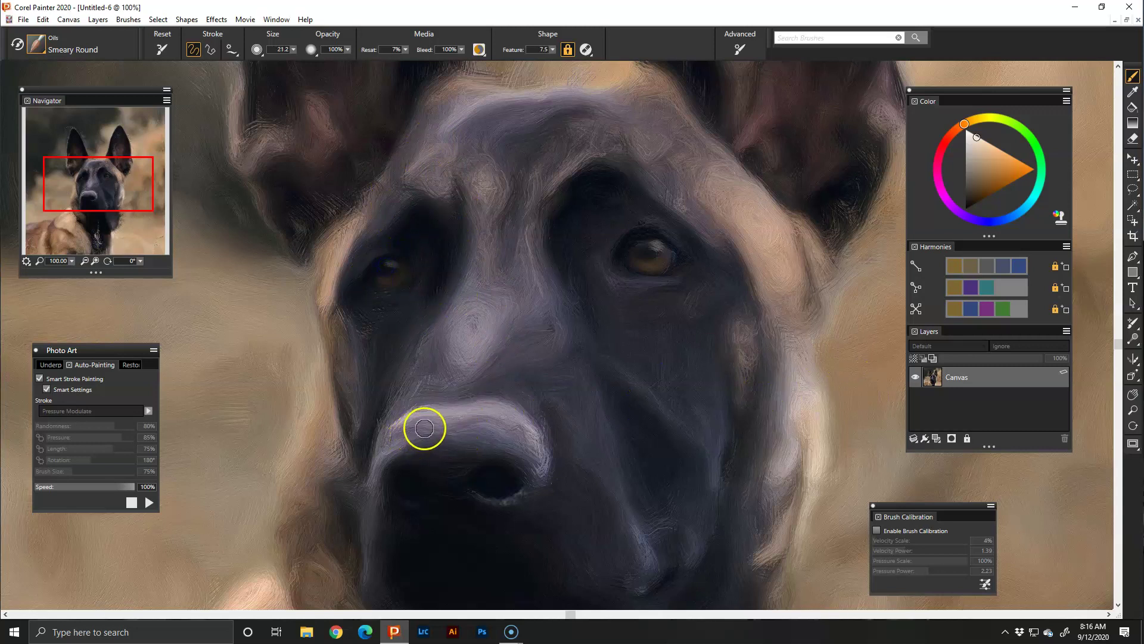
key("bracketleft")
key("bracketleft")
key("bracketleft")
key("bracketleft")
key("bracketleft")
key("bracketleft")
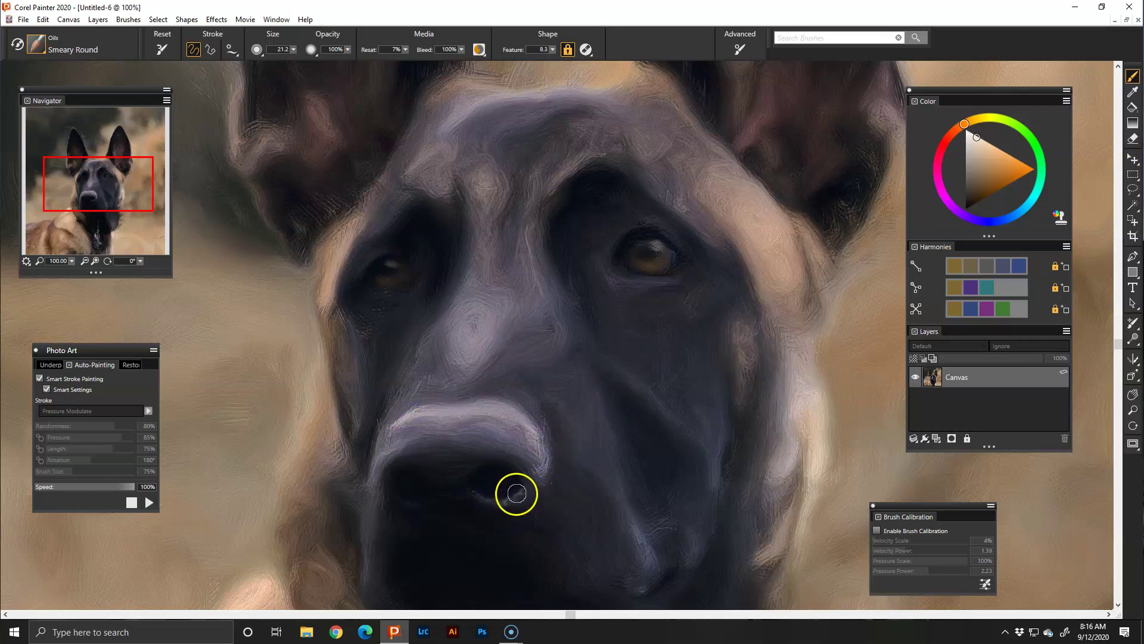
key("bracketleft")
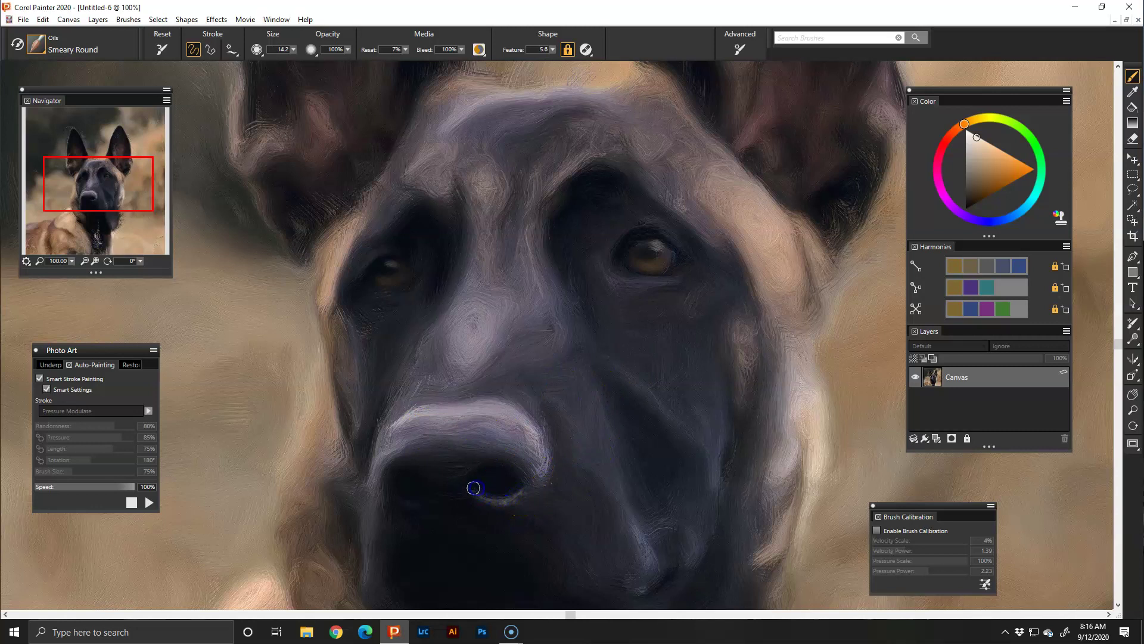
mouse_move(457, 497)
left_mouse_down()
mouse_move(422, 498)
mouse_move(499, 534)
mouse_move(405, 498)
left_mouse_up()
key("bracketleft")
left_click(430, 507)
key("bracketleft")
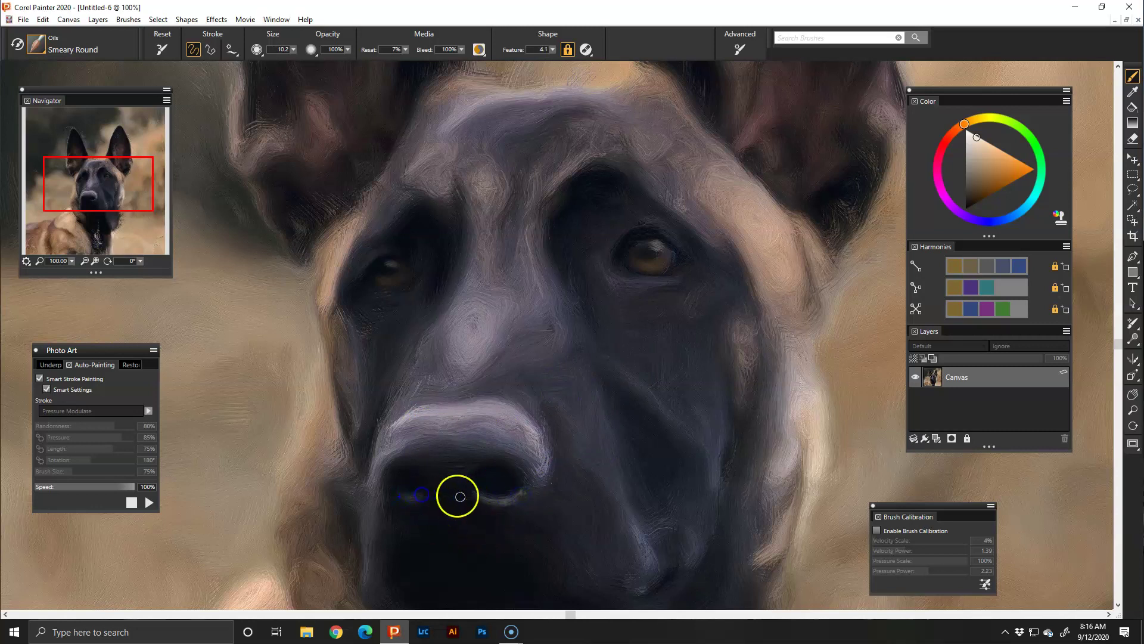
left_click(516, 486)
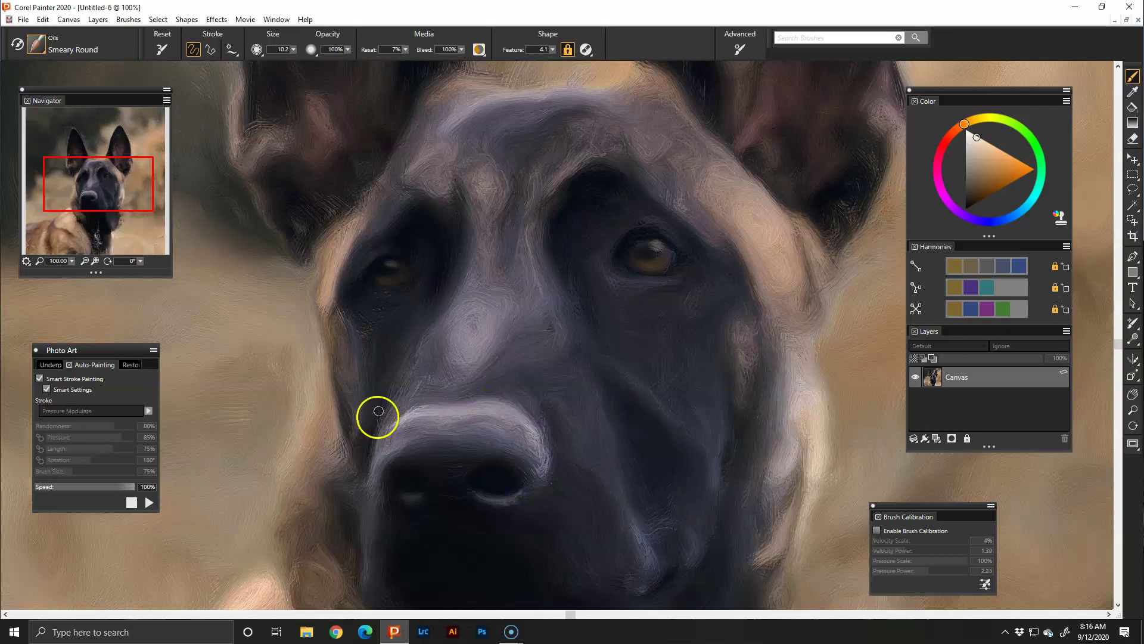
left_click(277, 20)
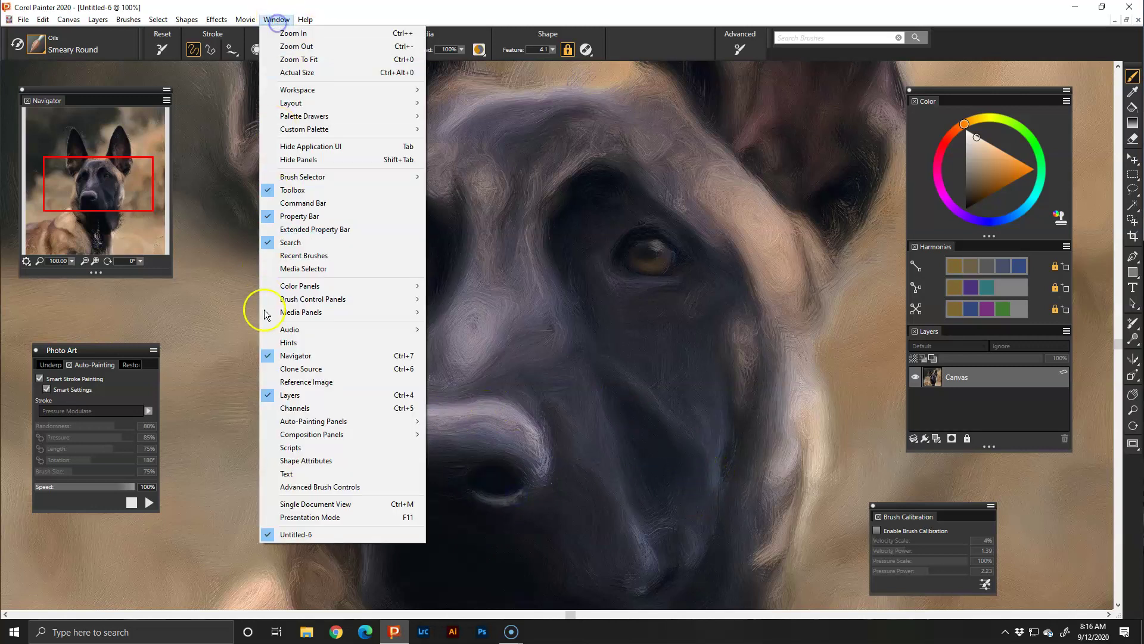
- Load the original dog photo from Downloads into the Reference Image panel and zoom onto the head
left_click(316, 385)
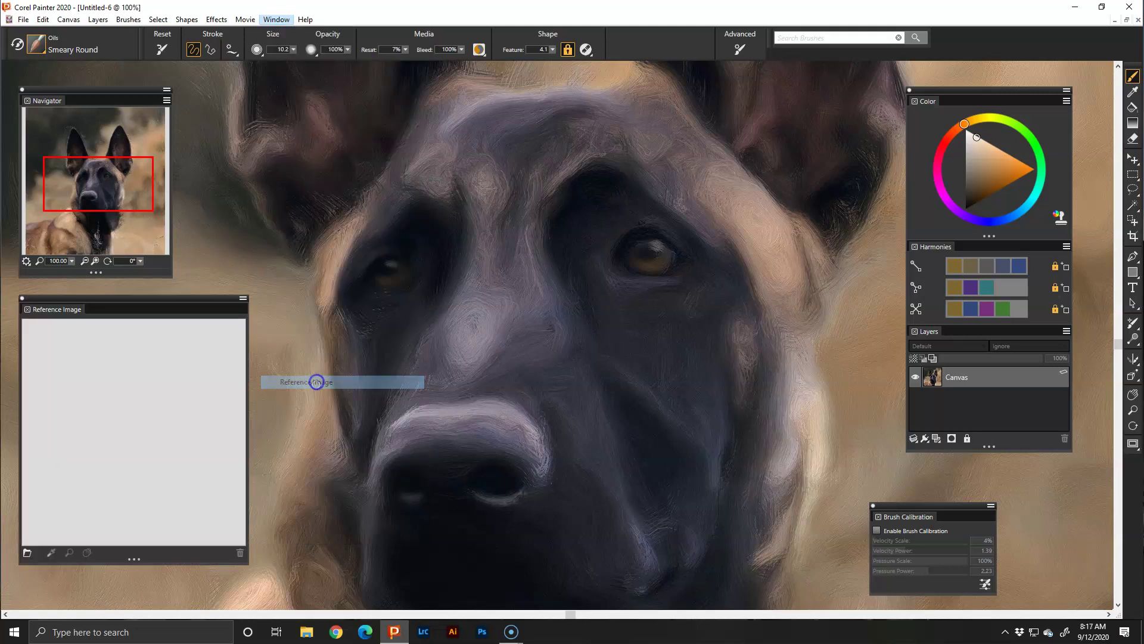
left_click(28, 554)
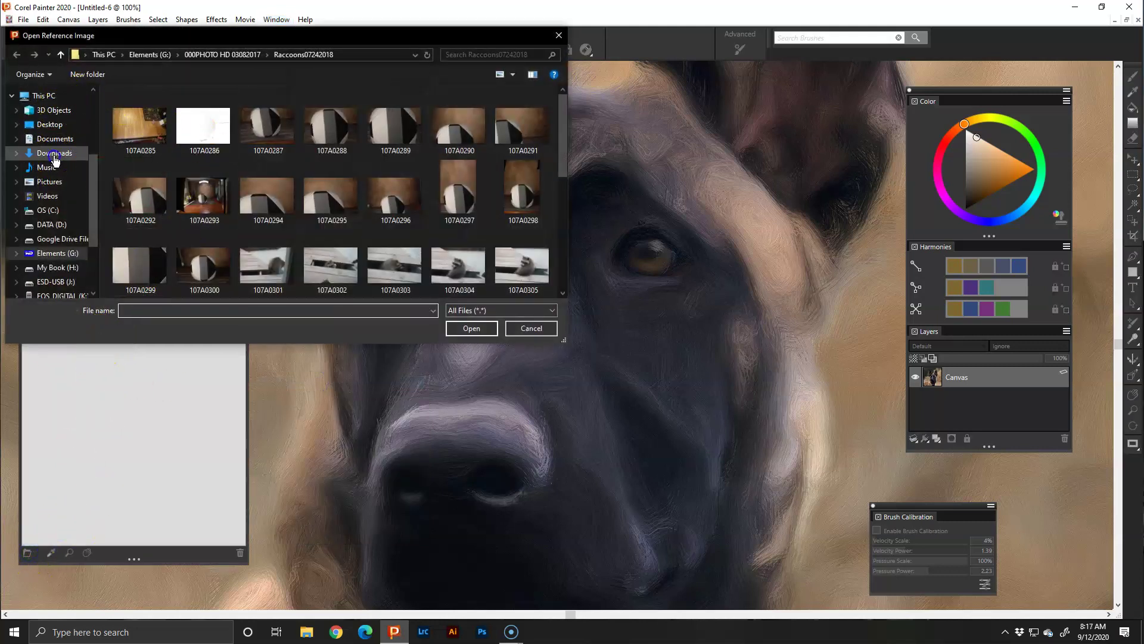
left_click(54, 153)
left_click(178, 153)
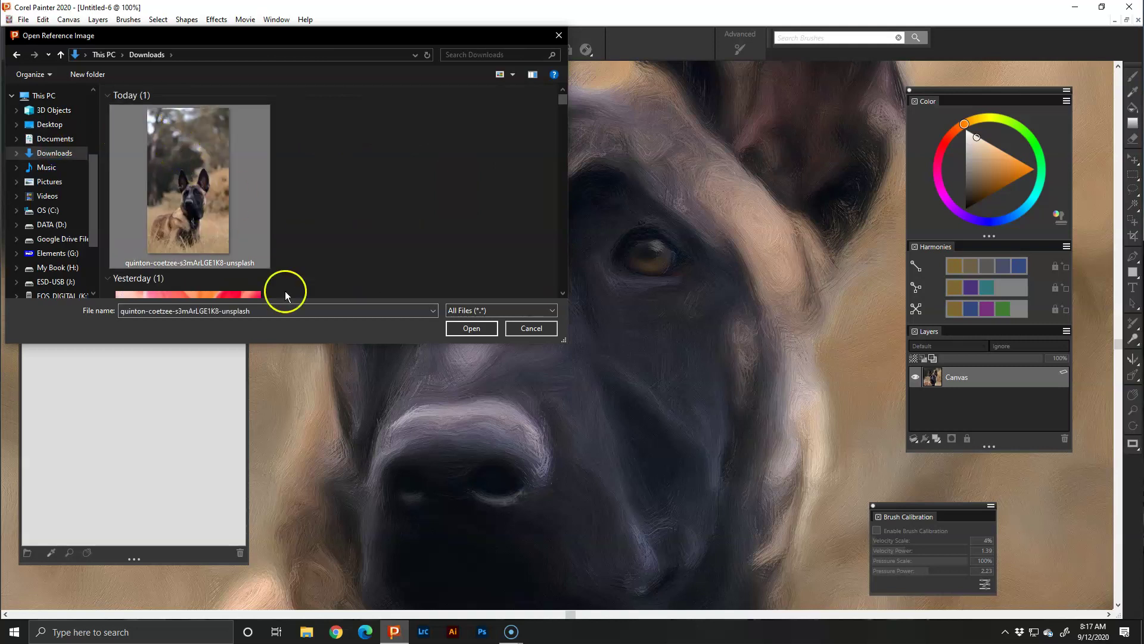
left_click(458, 328)
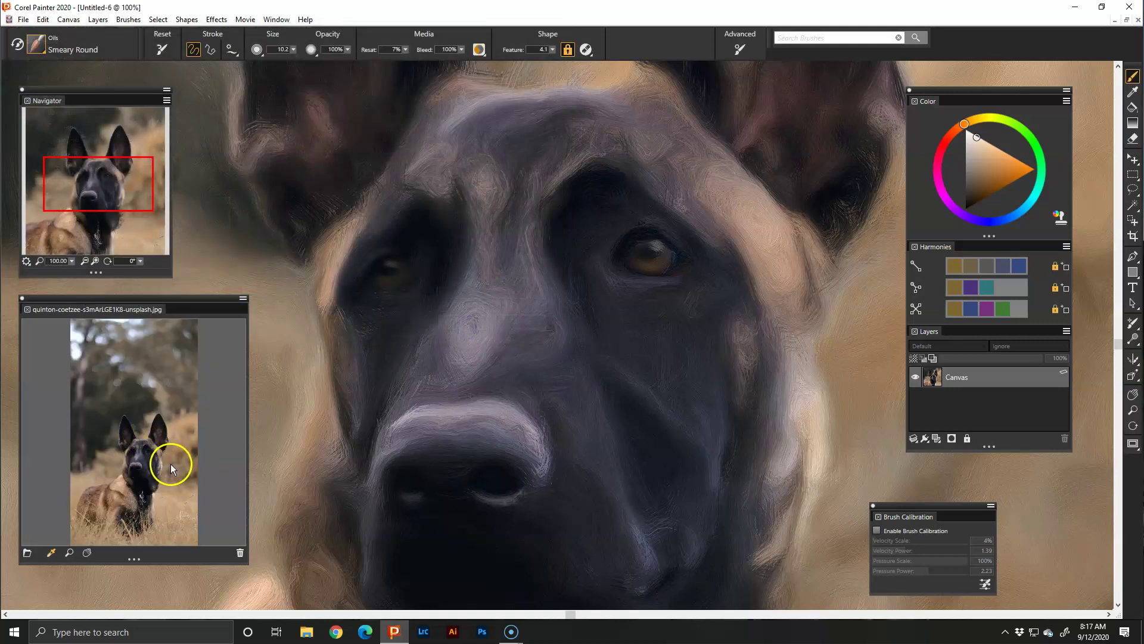
left_click(134, 417)
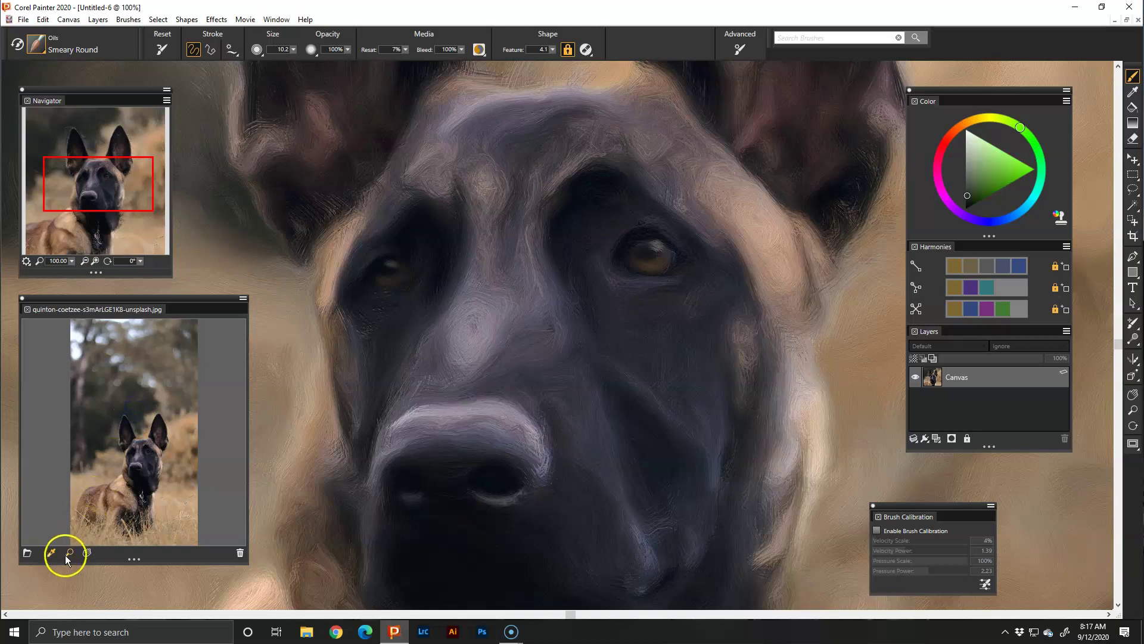
left_click(141, 467)
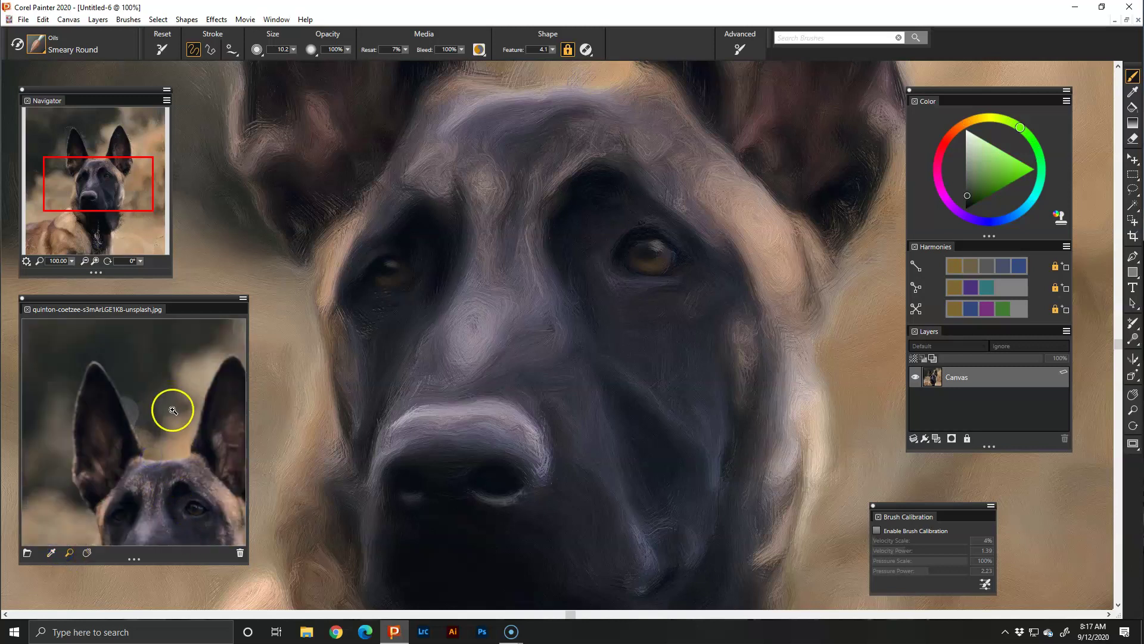
- Rearrange the panels and close the Photo Art panel
left_click_drag(127, 300, 123, 402)
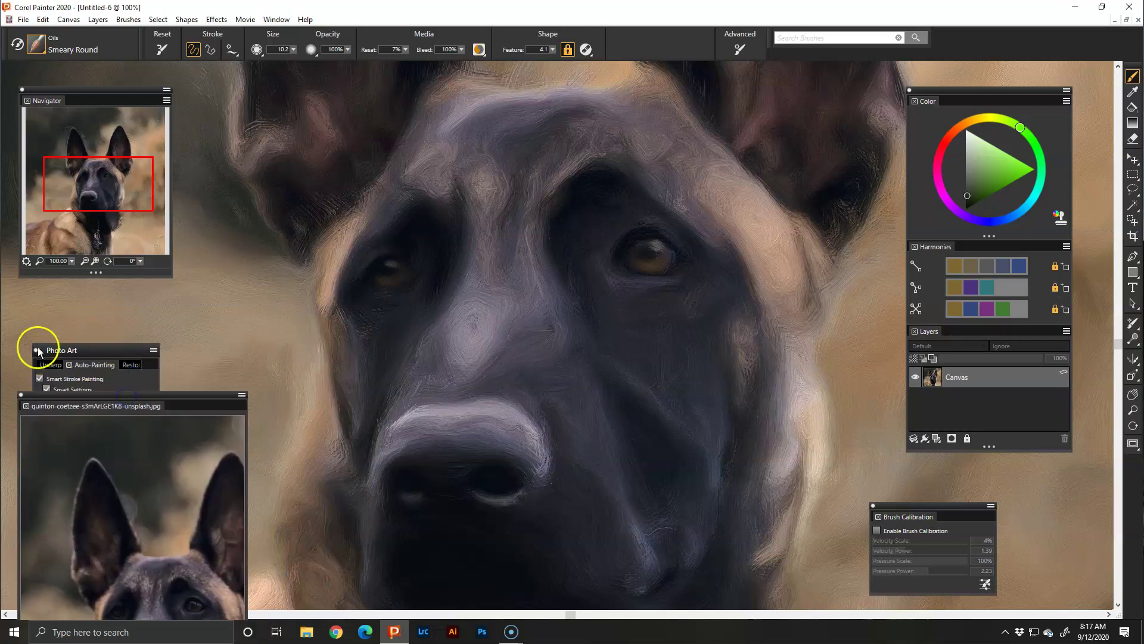
left_click_drag(65, 346, 77, 311)
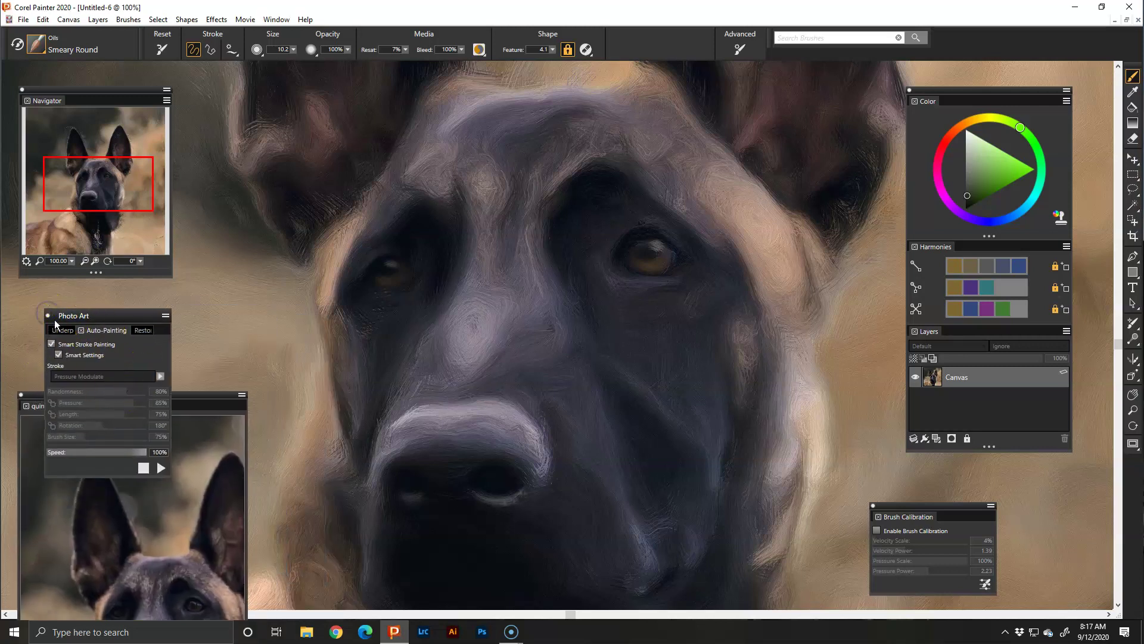
left_click(48, 315)
left_click_drag(114, 398, 136, 323)
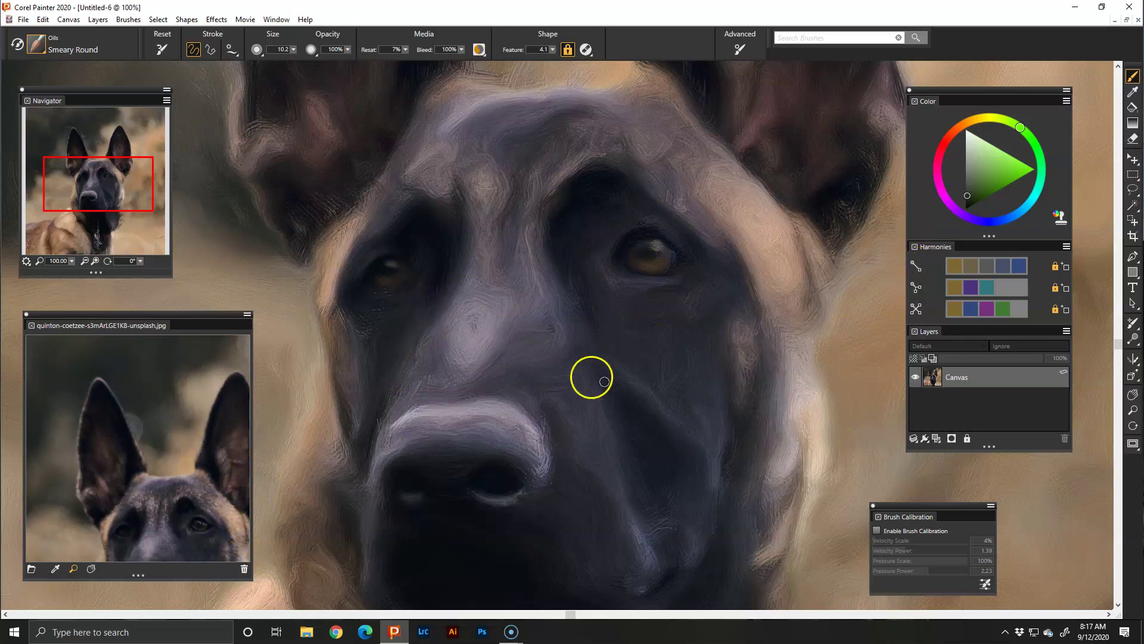
- Zoom the painting out to 25% and pan and zoom the reference photo onto the chest fur
key("ctrl+minus")
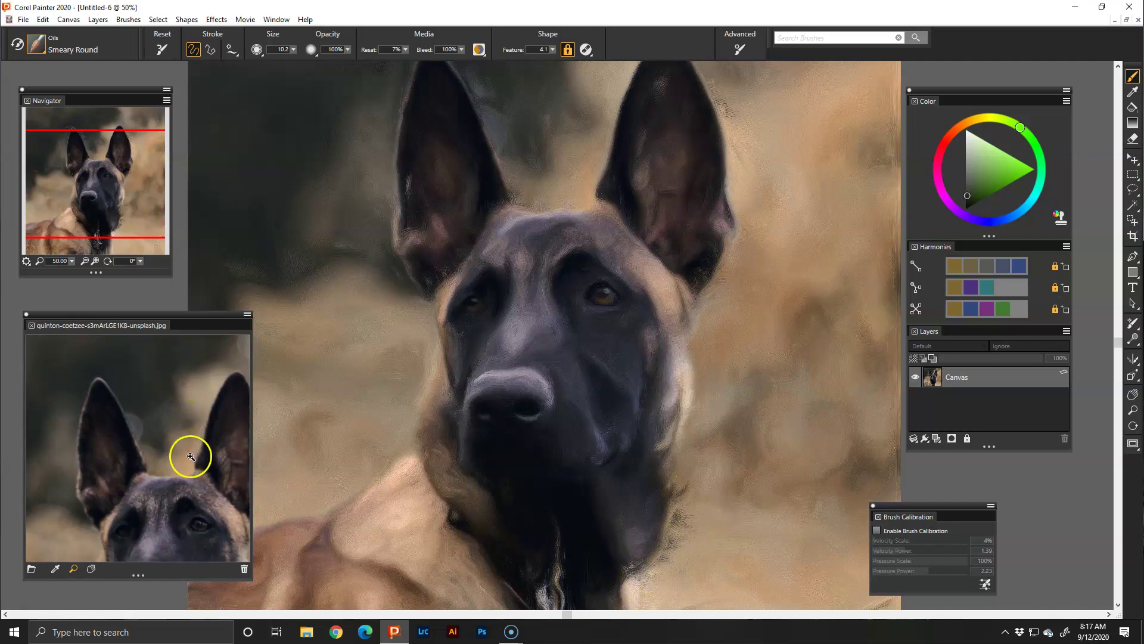
left_click(93, 569)
left_click_drag(101, 364, 249, 512)
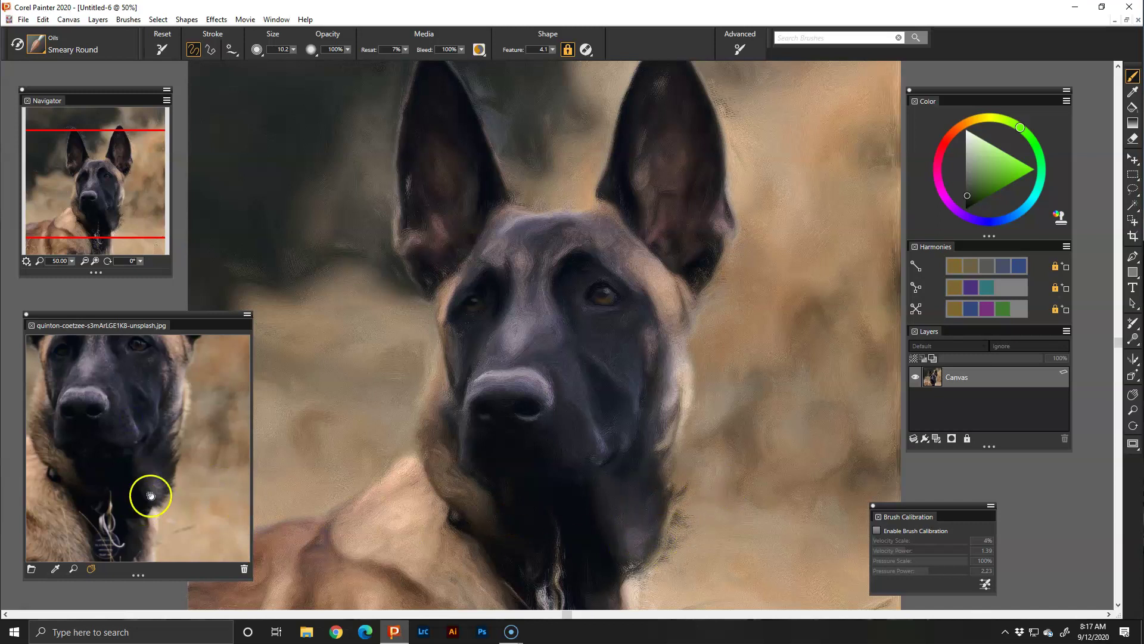
mouse_move(160, 490)
left_mouse_down()
mouse_move(157, 502)
mouse_move(171, 438)
left_mouse_up()
key("ctrl+minus")
left_click(74, 569)
left_click(126, 477)
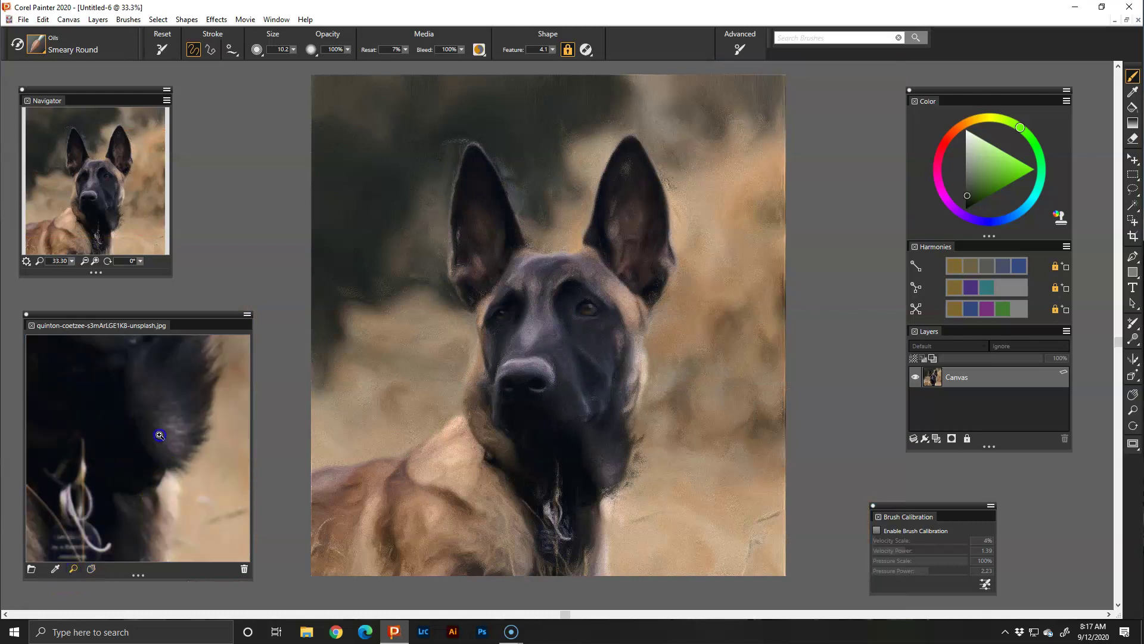
left_click(142, 466)
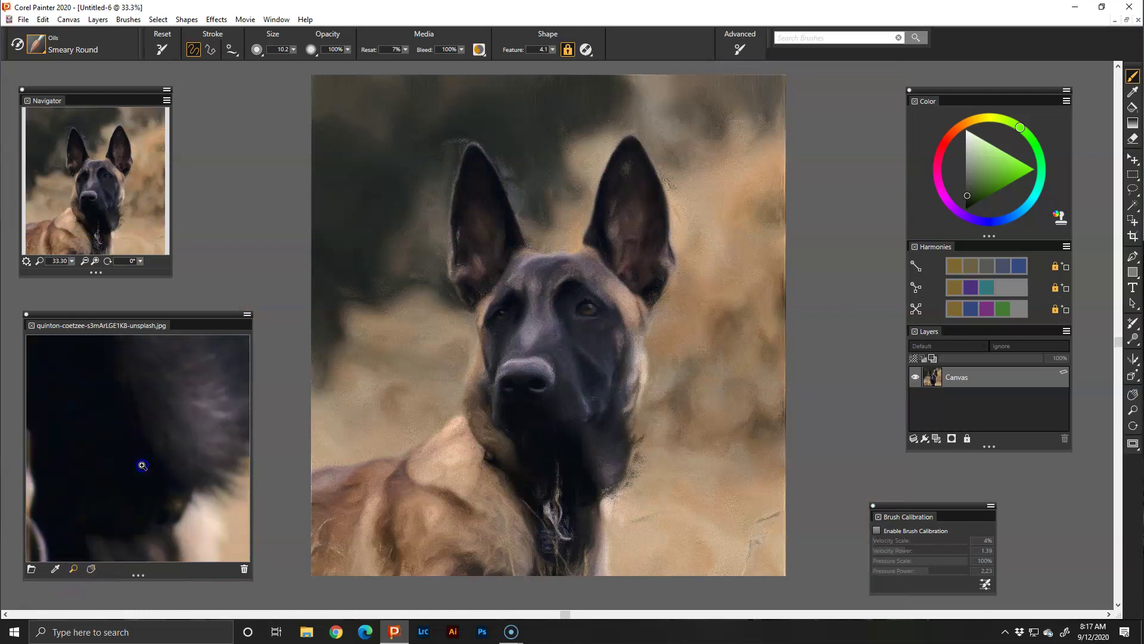
left_click(93, 571)
left_click_drag(154, 494, 97, 528)
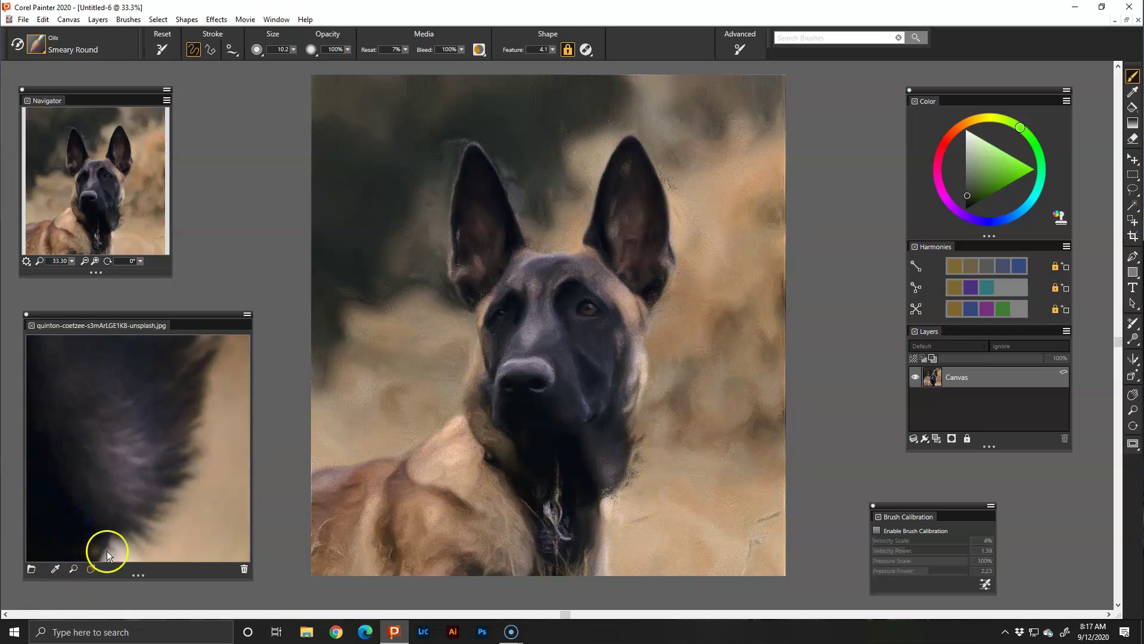
key("ctrl+minus")
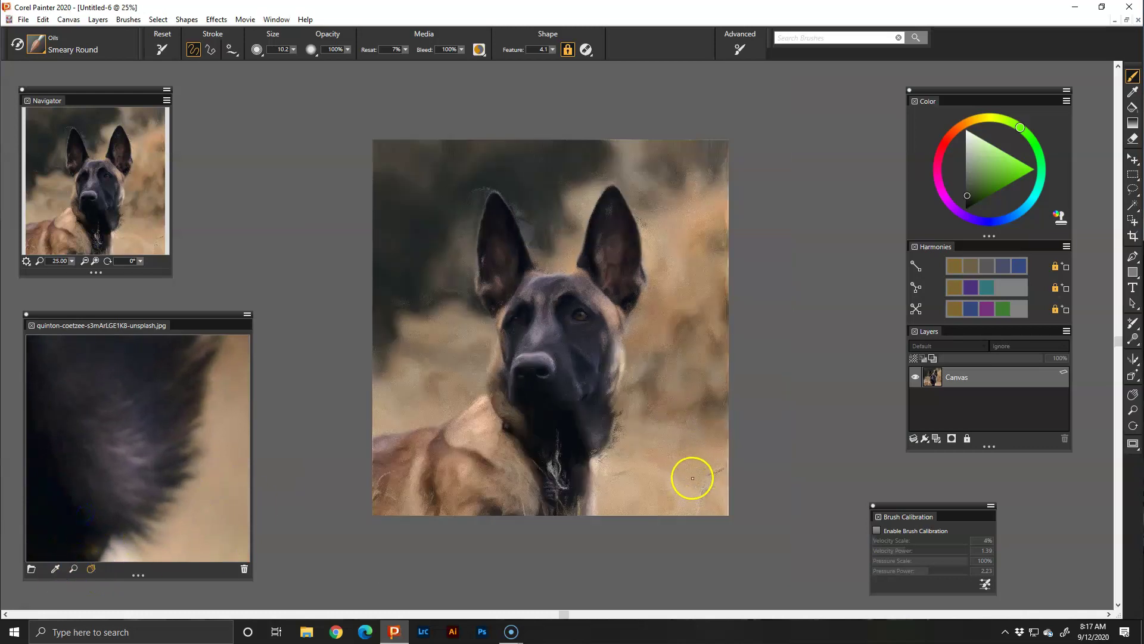
- At 75% zoom on the chest, shrink the brush and paint fine fur strokes along the chin and jaw
key("ctrl+plus")
key("ctrl+plus")
key("ctrl+plus")
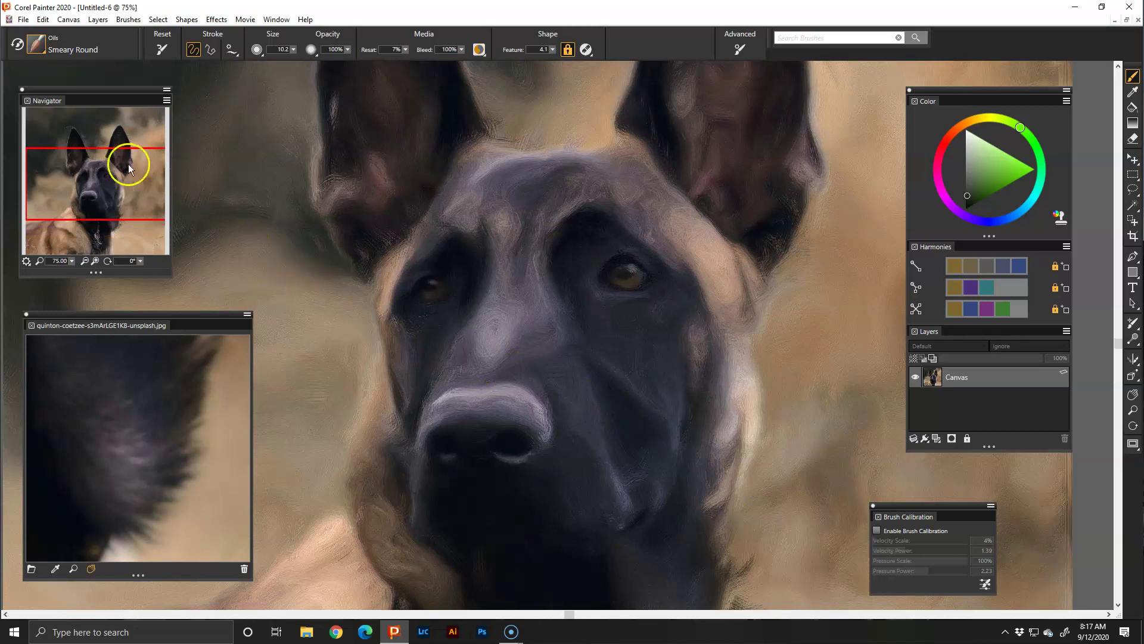
left_click_drag(115, 159, 139, 207)
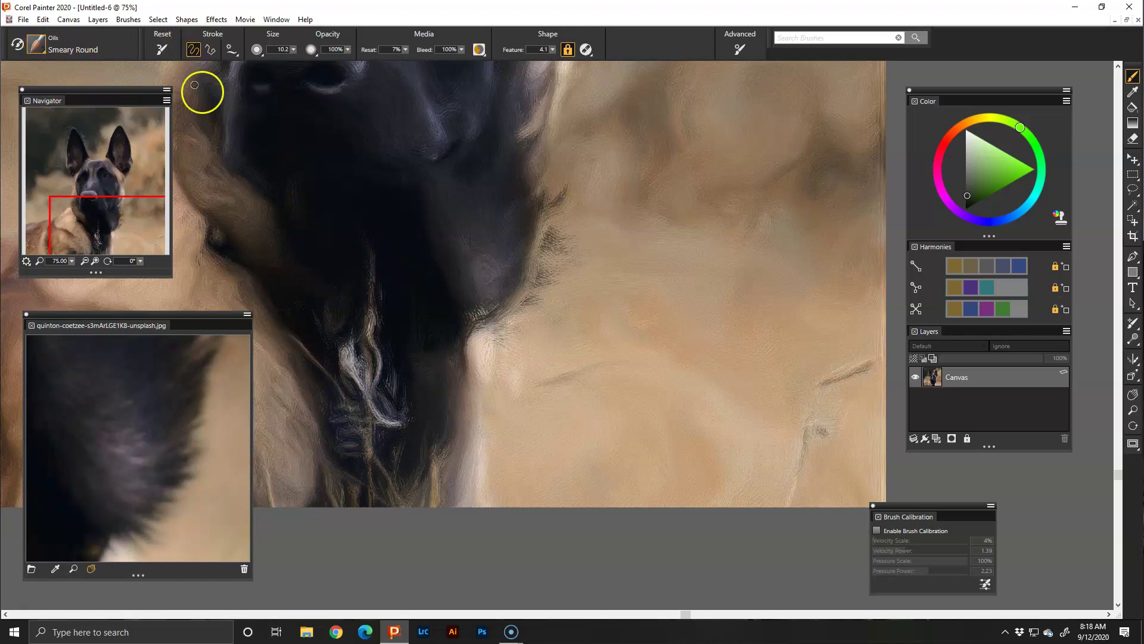
key("bracketleft")
key("bracketleft")
key("bracketleft")
key("bracketleft")
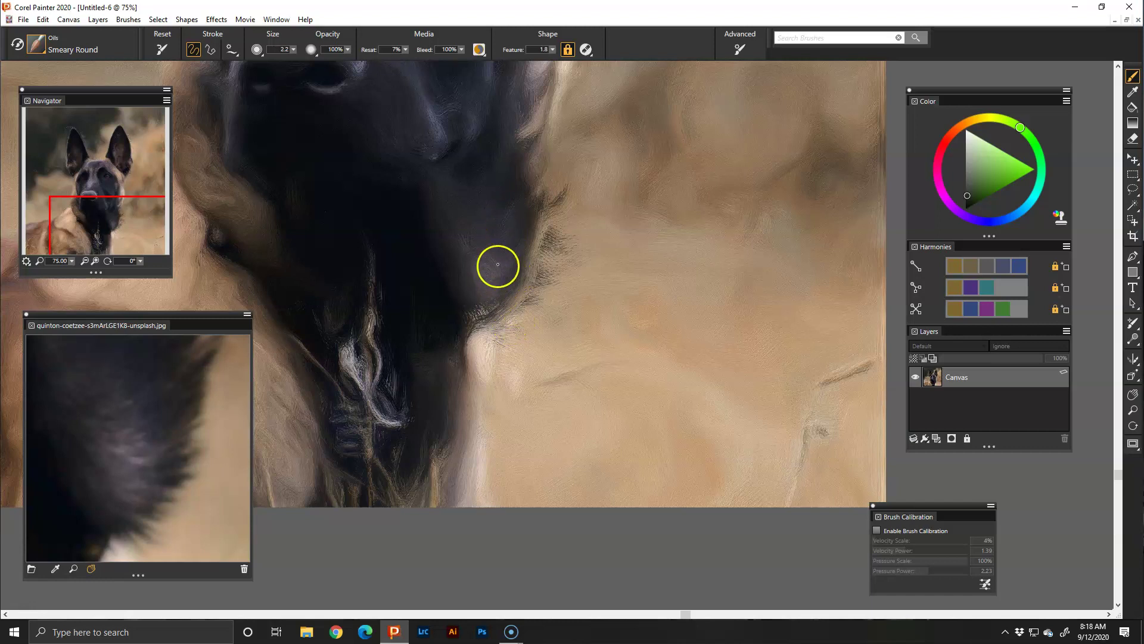
mouse_move(500, 266)
left_mouse_down()
mouse_move(545, 262)
mouse_move(503, 275)
mouse_move(534, 263)
mouse_move(492, 266)
mouse_move(540, 234)
mouse_move(491, 260)
mouse_move(554, 243)
mouse_move(488, 285)
mouse_move(503, 284)
mouse_move(501, 296)
mouse_move(471, 299)
left_mouse_up()
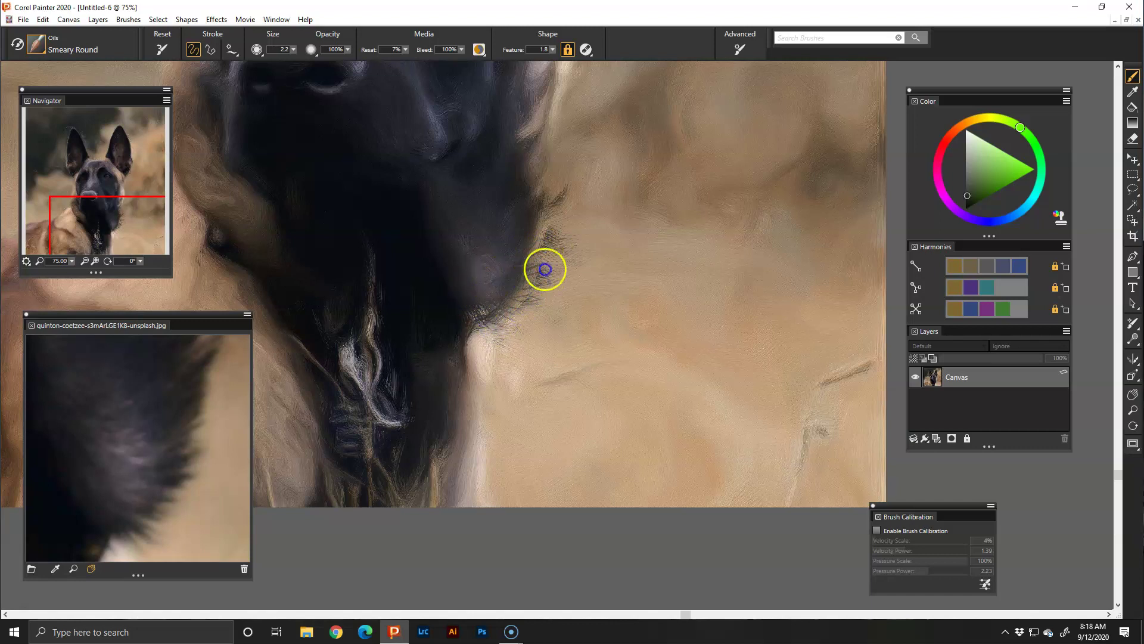
mouse_move(525, 255)
left_mouse_down()
mouse_move(547, 245)
mouse_move(515, 249)
mouse_move(552, 231)
mouse_move(535, 233)
mouse_move(540, 220)
mouse_move(528, 218)
mouse_move(590, 233)
mouse_move(607, 263)
mouse_move(598, 268)
mouse_move(586, 237)
mouse_move(592, 223)
mouse_move(561, 232)
mouse_move(607, 259)
mouse_move(608, 230)
mouse_move(597, 243)
mouse_move(527, 232)
mouse_move(560, 222)
mouse_move(553, 254)
mouse_move(577, 225)
left_mouse_up()
left_click(577, 225, "alt")
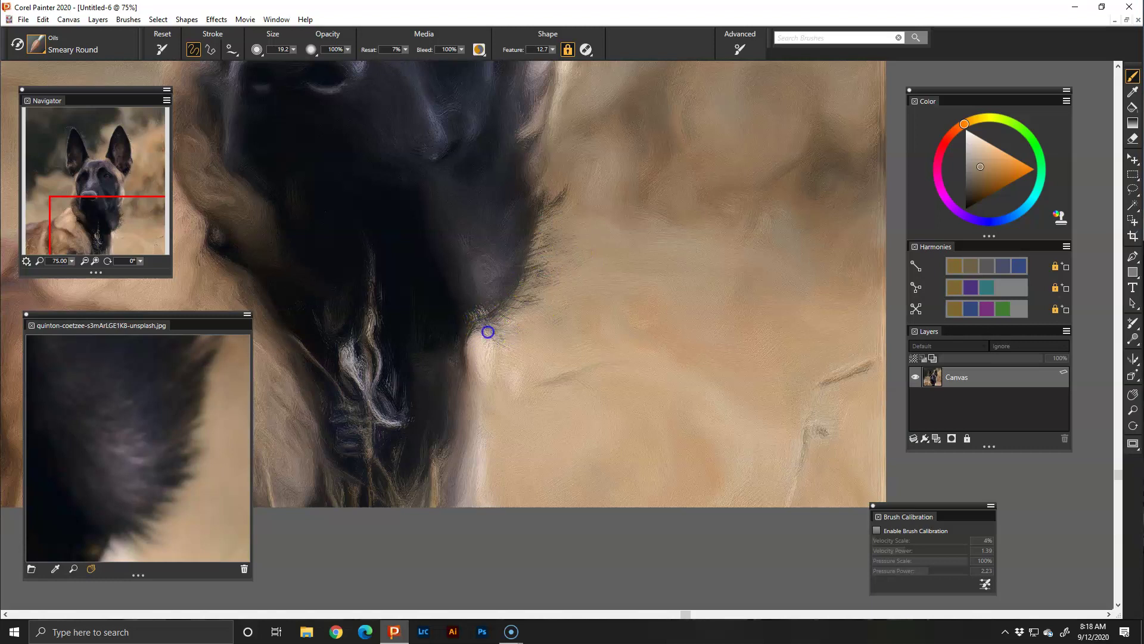
- Smear the dark fur edge into the tan, undo a stray scribble, and blend between eyes and nose
mouse_move(509, 347)
left_mouse_down()
mouse_move(498, 341)
mouse_move(549, 319)
left_mouse_up()
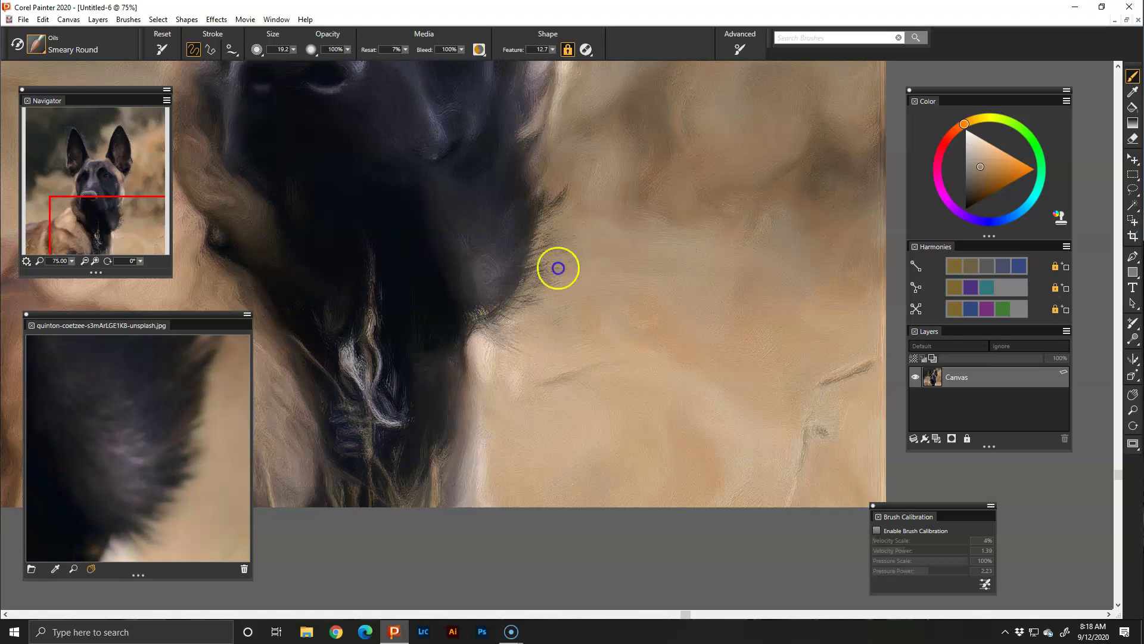
mouse_move(545, 194)
left_mouse_down()
mouse_move(566, 202)
mouse_move(544, 214)
mouse_move(553, 177)
mouse_move(506, 241)
mouse_move(493, 284)
left_mouse_up()
left_click(508, 237, "alt")
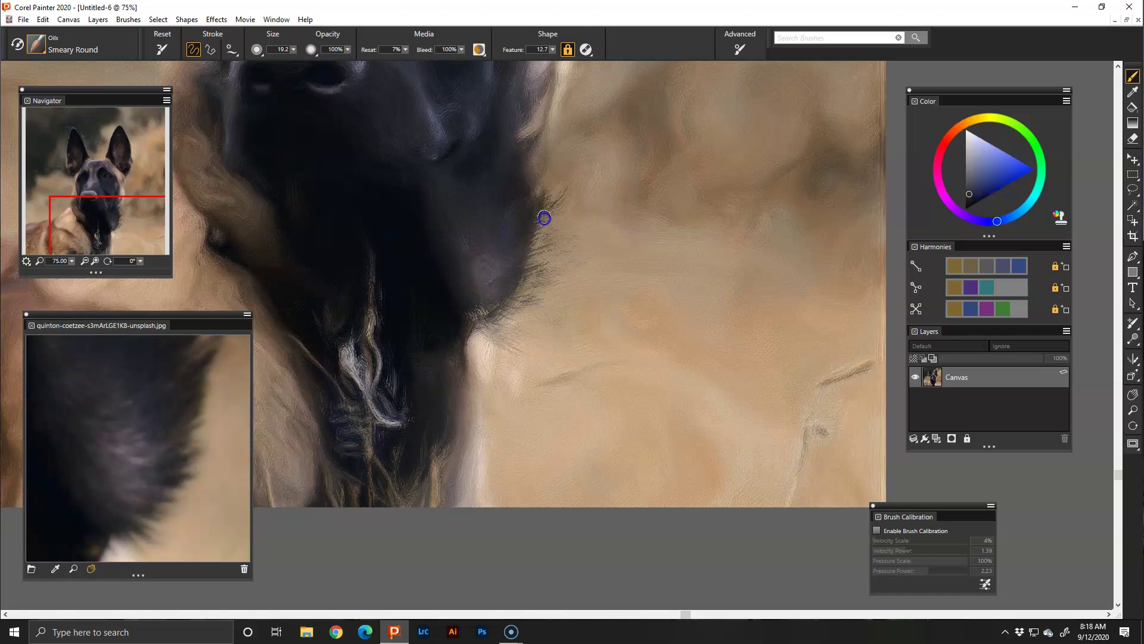
left_click_drag(534, 236, 520, 250)
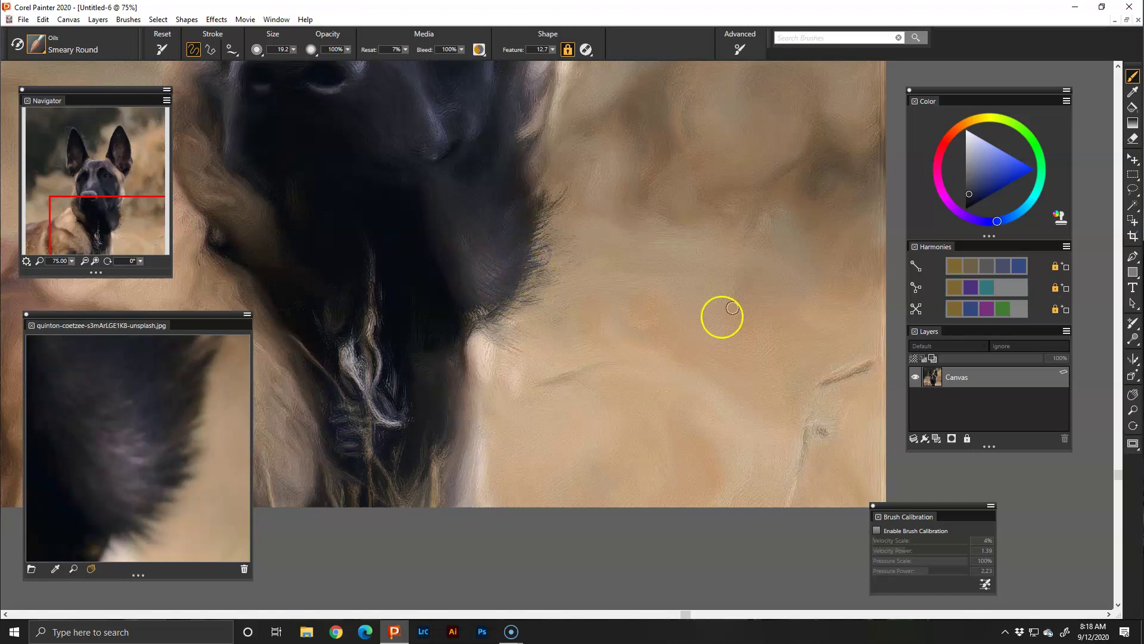
mouse_move(677, 375)
left_mouse_down()
mouse_move(669, 388)
mouse_move(723, 343)
left_mouse_up()
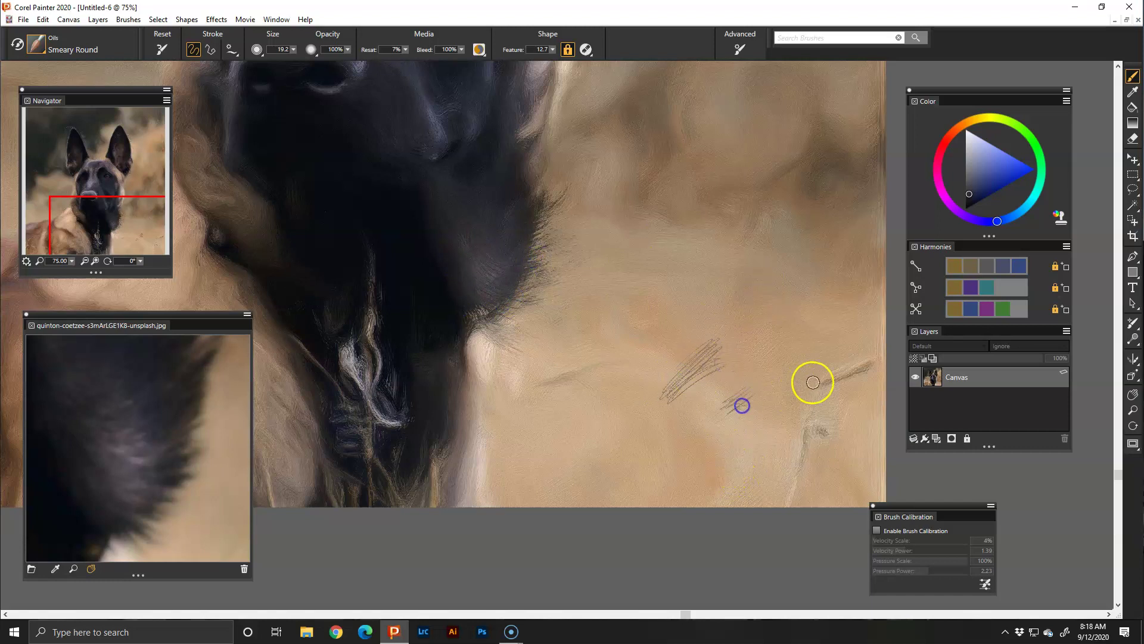
key("ctrl+z")
key("ctrl+z")
key("ctrl+z")
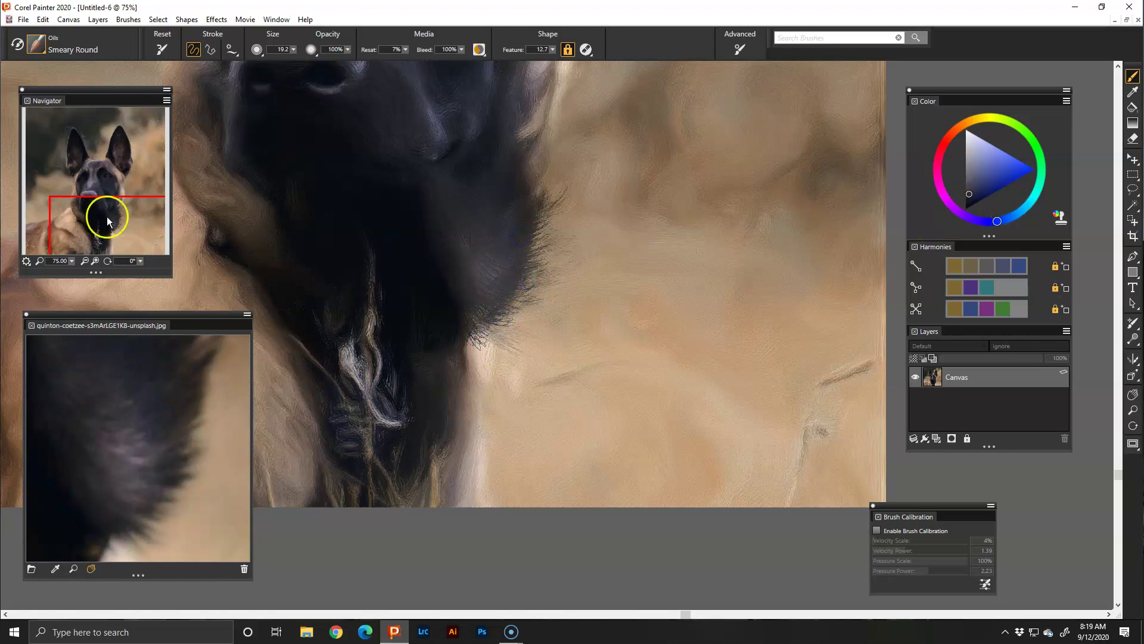
left_click_drag(102, 209, 98, 188)
mouse_move(429, 208)
left_mouse_down()
mouse_move(460, 217)
mouse_move(426, 306)
mouse_move(447, 314)
mouse_move(435, 269)
left_mouse_up()
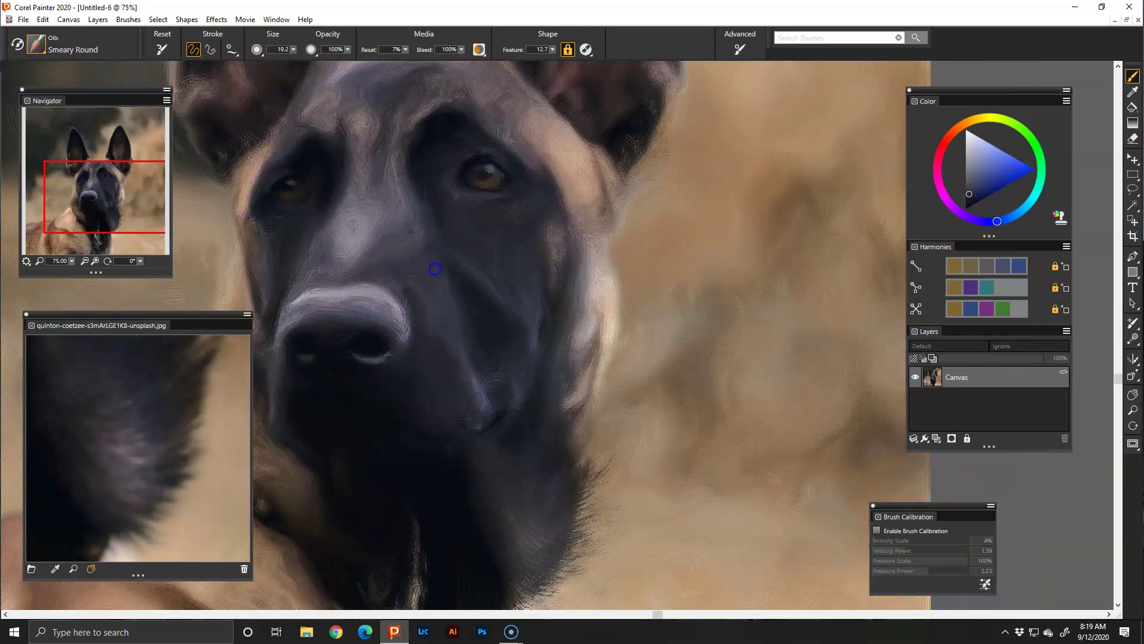
- Add Layer 1, sample dark nose fur, test muzzle strokes and undo them, and toggle the layer's visibility
left_click(938, 438)
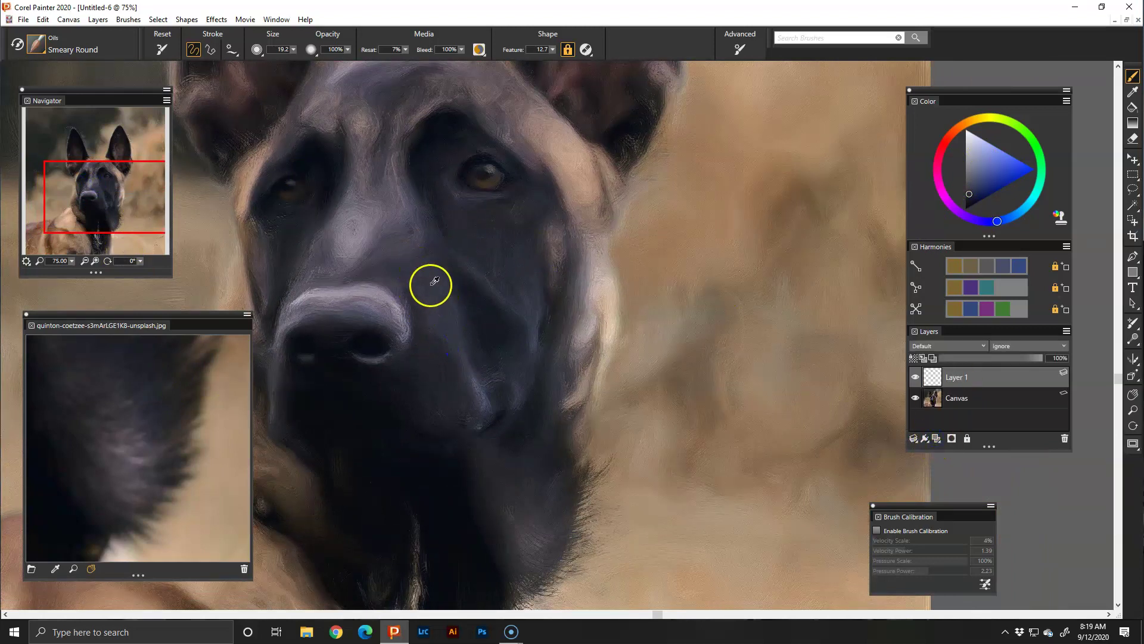
left_click(435, 281, "alt")
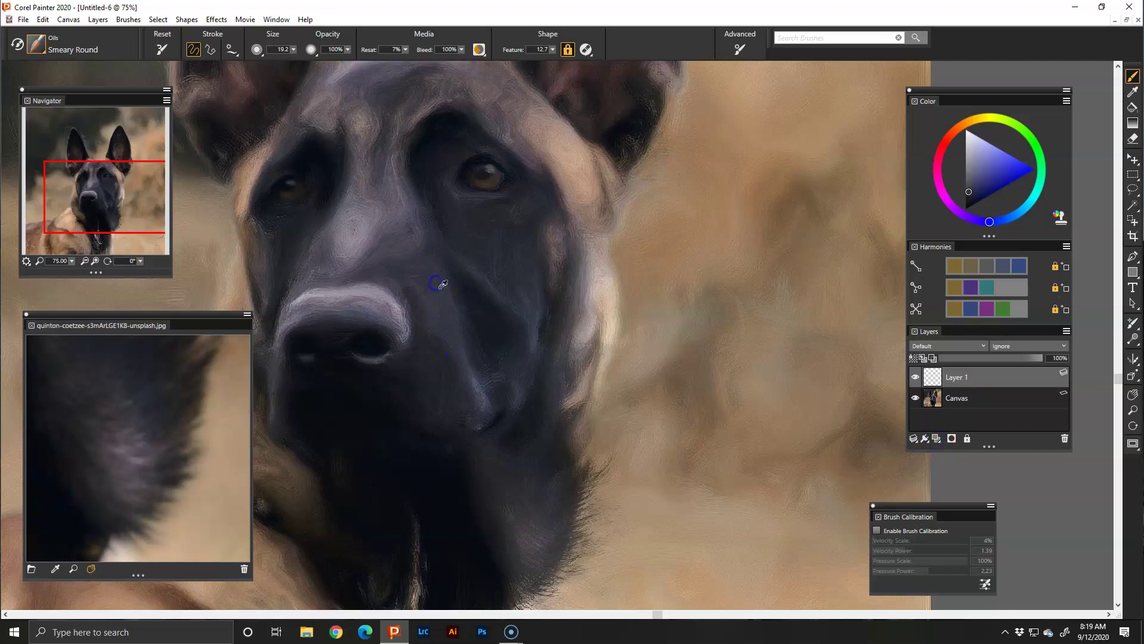
mouse_move(442, 289)
left_mouse_down()
mouse_move(429, 296)
mouse_move(493, 327)
mouse_move(440, 306)
mouse_move(449, 290)
mouse_move(460, 301)
left_mouse_up()
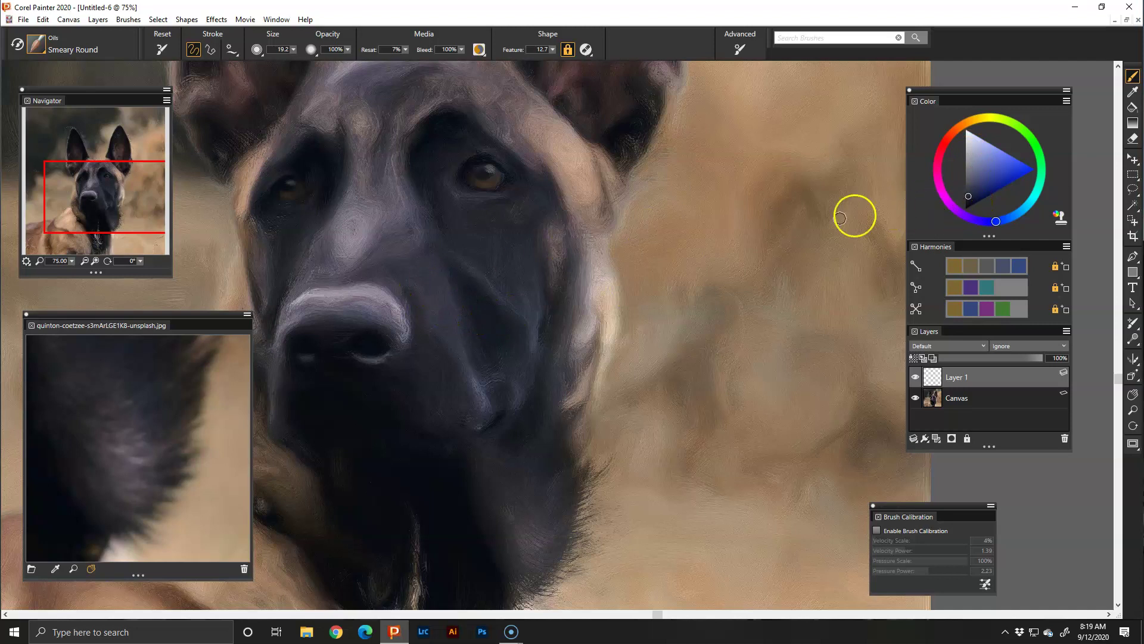
left_click(446, 310)
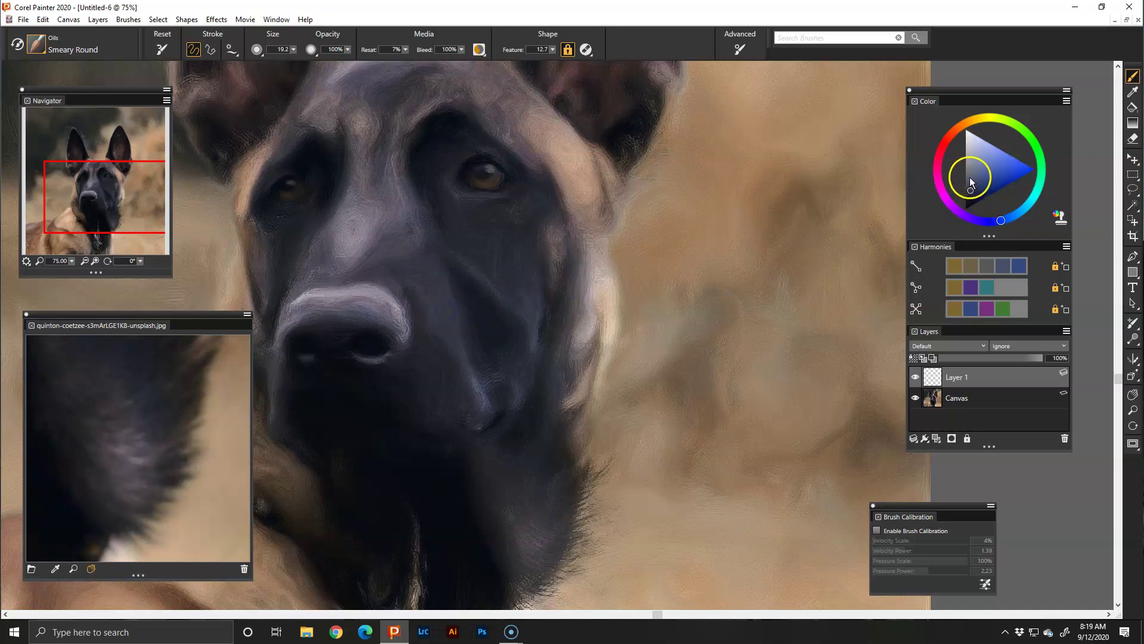
left_click_drag(416, 275, 454, 360)
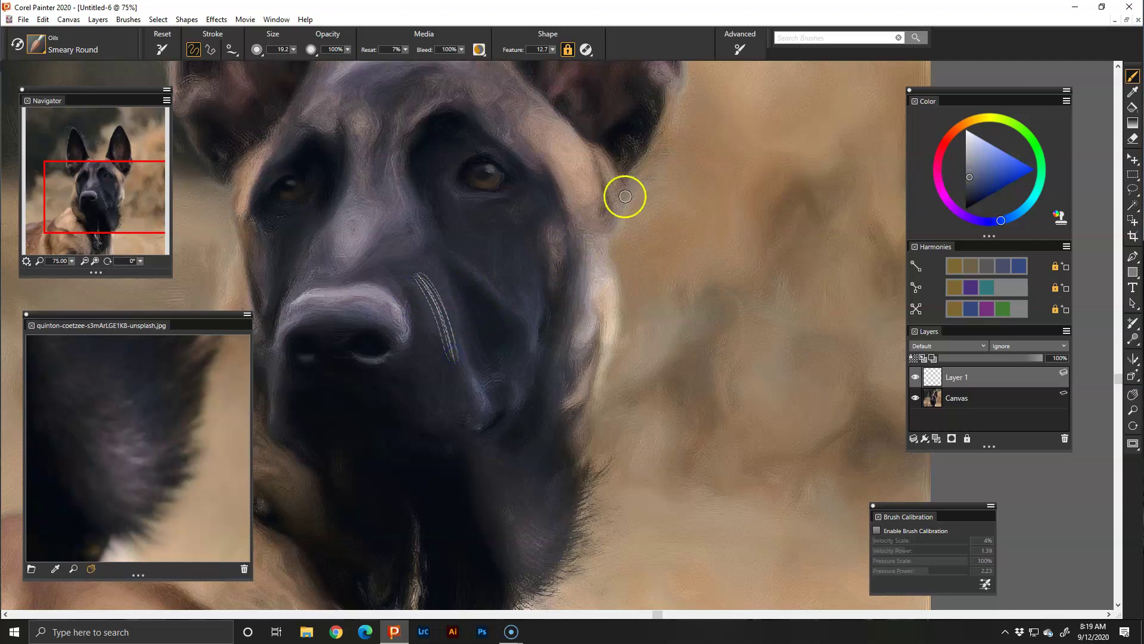
key("ctrl+z")
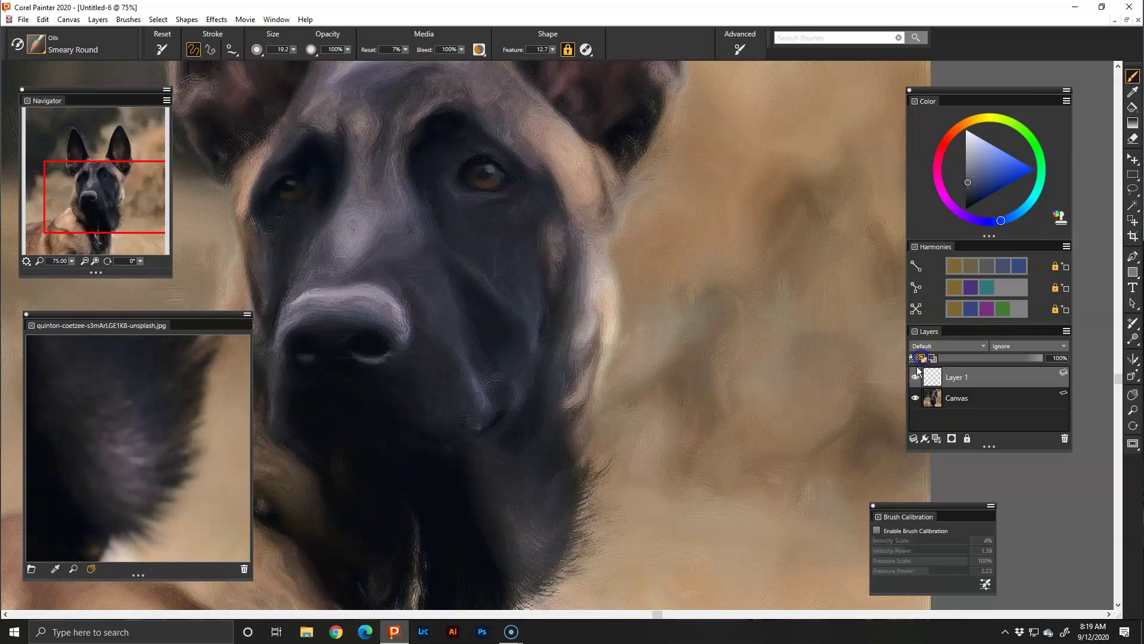
left_click(914, 375)
- Sample and adjust fur colours and paint darkening and tan strokes across the forehead
left_click(426, 280, "alt")
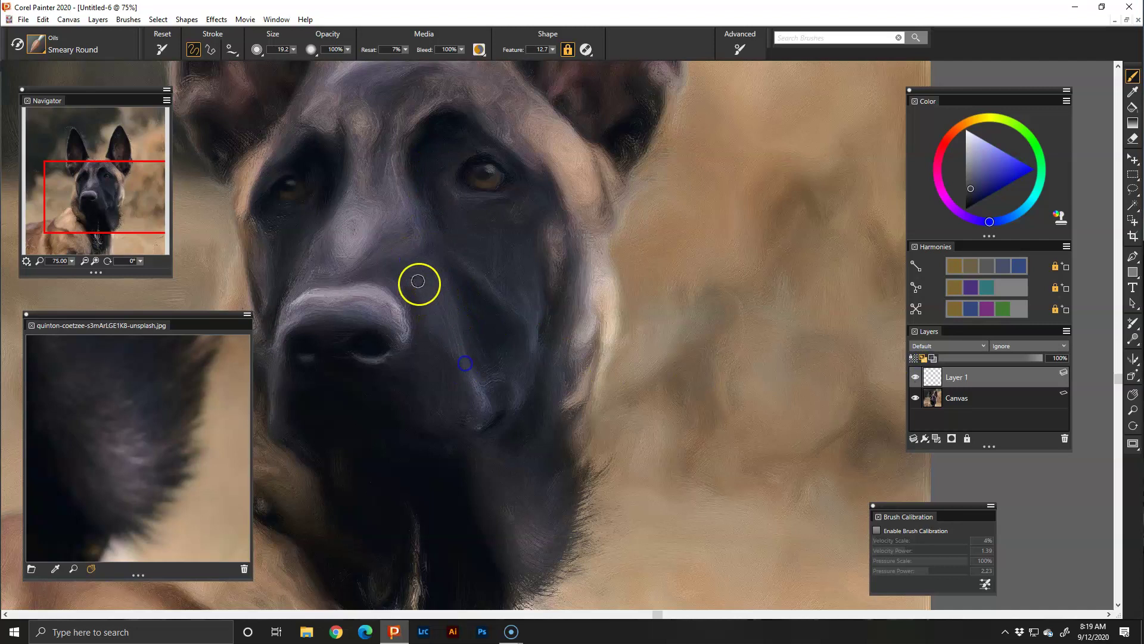
left_click(968, 180)
left_click(476, 263)
mouse_move(510, 304)
left_mouse_down()
mouse_move(472, 251)
mouse_move(427, 230)
mouse_move(410, 237)
mouse_move(373, 151)
mouse_move(394, 168)
left_mouse_up()
left_click(598, 153, "alt")
left_click_drag(543, 121, 585, 182)
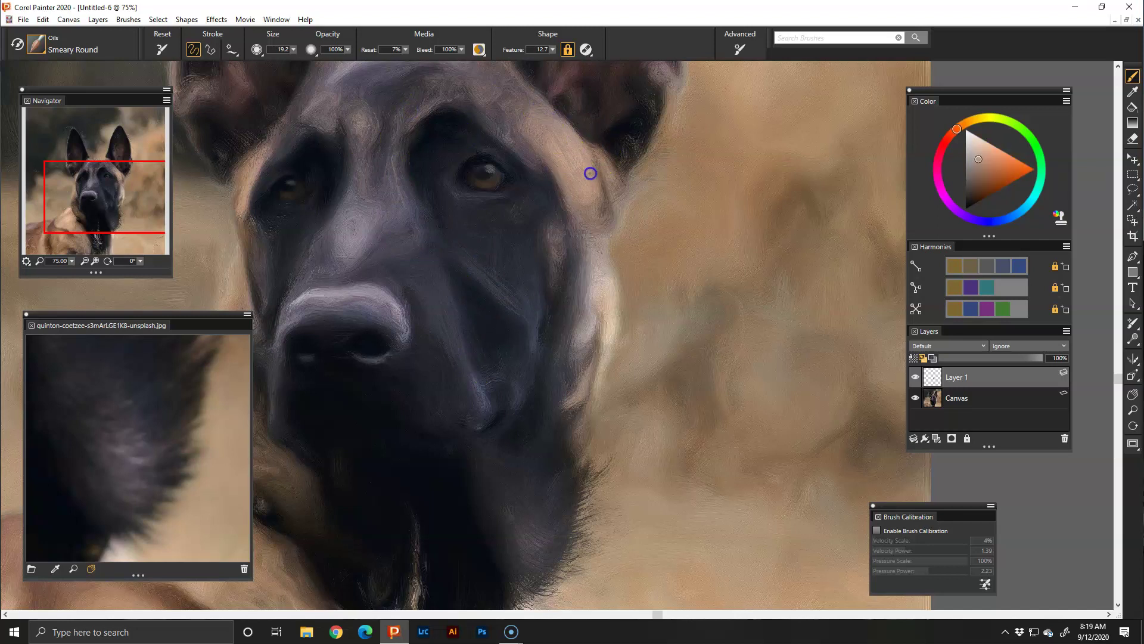
left_click(564, 159, "alt")
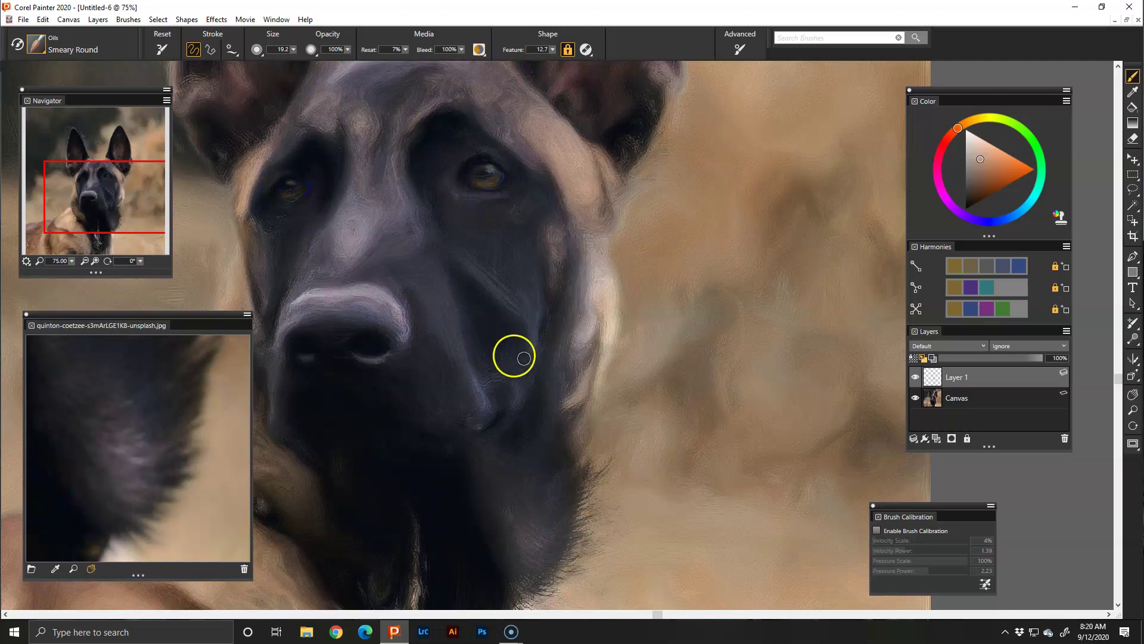
- Reset the brush to defaults and enable Brush Calibration with a set of sample strokes
left_click(162, 47)
left_click(877, 530)
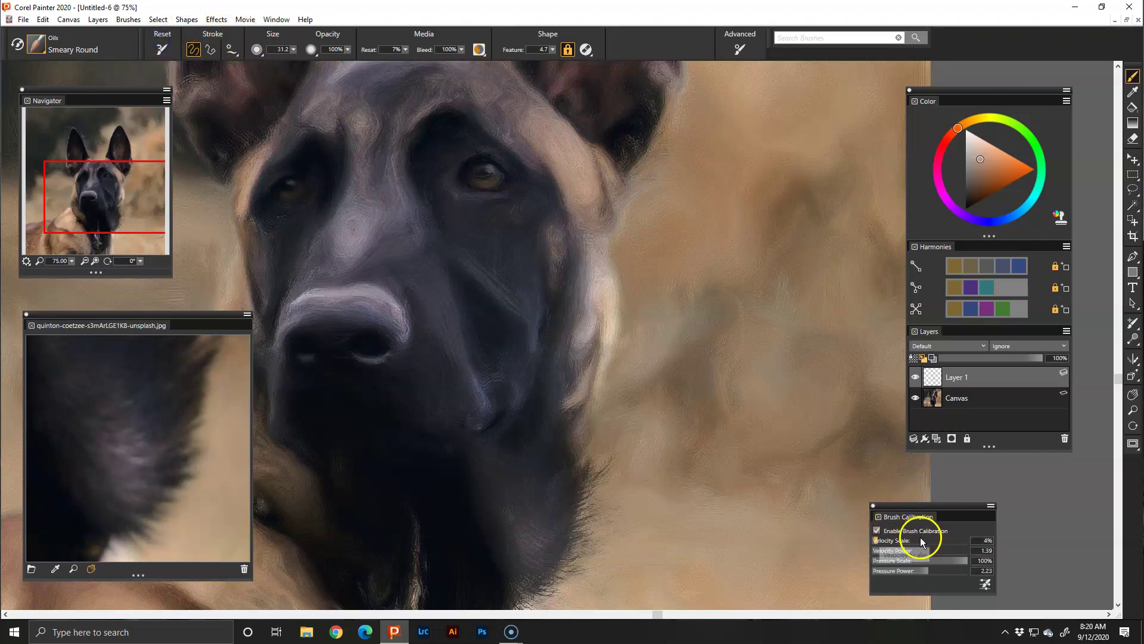
left_click(985, 584)
mouse_move(465, 221)
left_mouse_down()
mouse_move(411, 283)
mouse_move(493, 342)
mouse_move(453, 309)
left_mouse_up()
mouse_move(527, 283)
left_mouse_down()
mouse_move(524, 320)
mouse_move(560, 353)
left_mouse_up()
left_click_drag(396, 230, 358, 332)
mouse_move(511, 204)
left_mouse_down()
mouse_move(473, 337)
mouse_move(544, 378)
left_mouse_up()
mouse_move(340, 329)
left_mouse_down()
mouse_move(381, 278)
mouse_move(536, 425)
left_mouse_up()
left_click(771, 506)
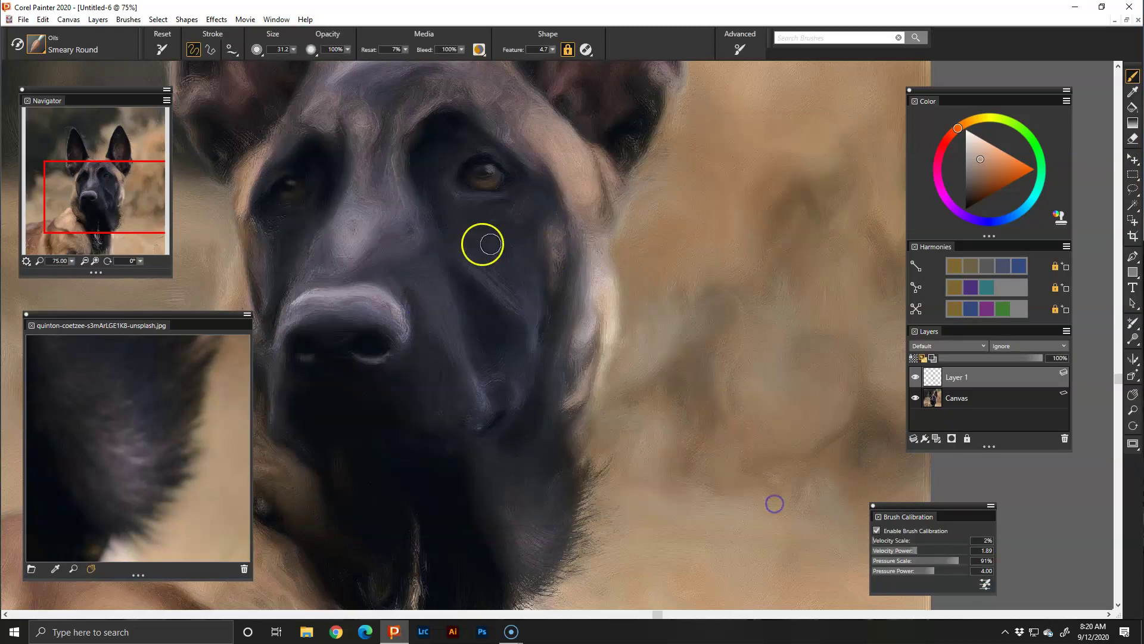
- Paint a lighter stroke down the nose bridge and sample a tan-brown for the ear
left_click(345, 234, "alt")
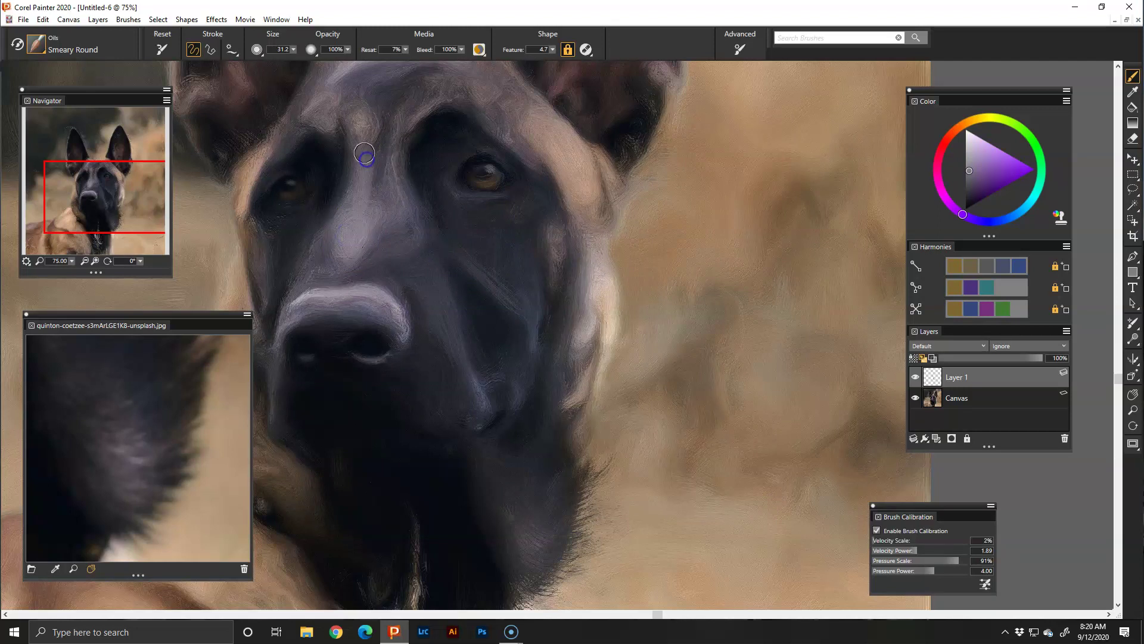
left_click_drag(361, 194, 353, 253)
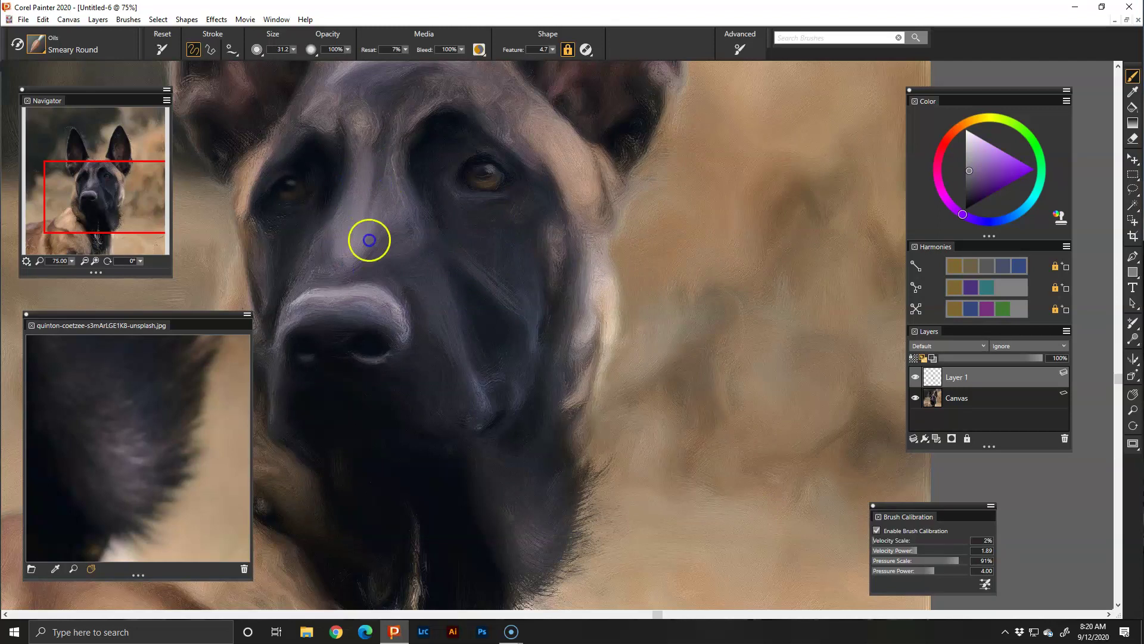
left_click(550, 131, "alt")
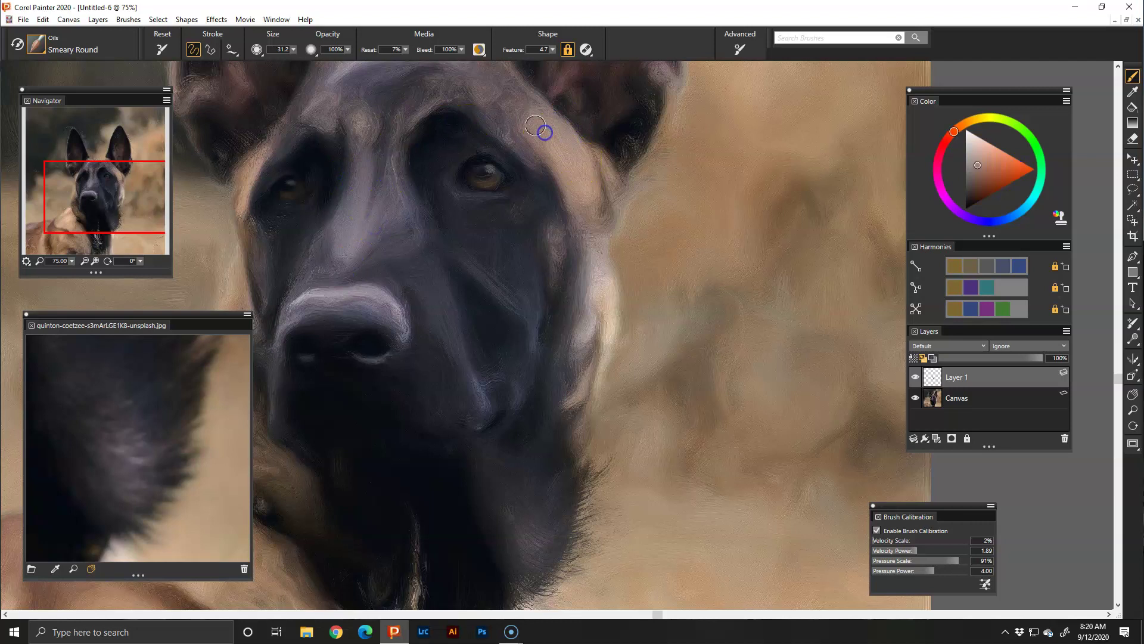
left_click(622, 235)
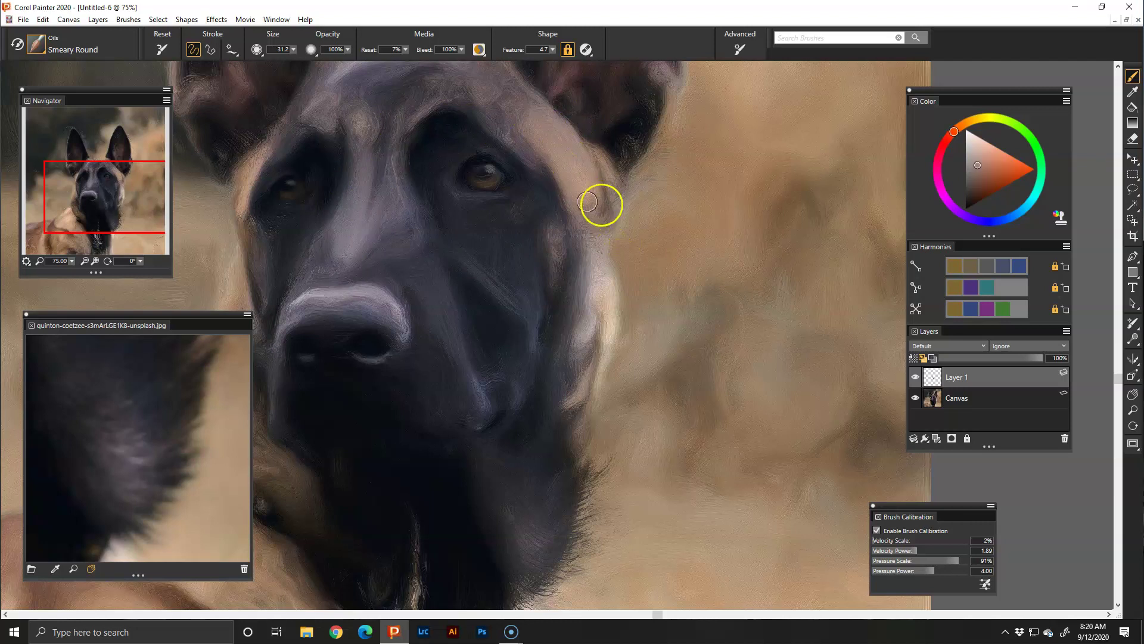
- Dab tan-orange and reddish-brown along the ear edge, then fit the canvas to the window
left_click_drag(168, 394, 161, 507)
left_click_drag(167, 358, 179, 479)
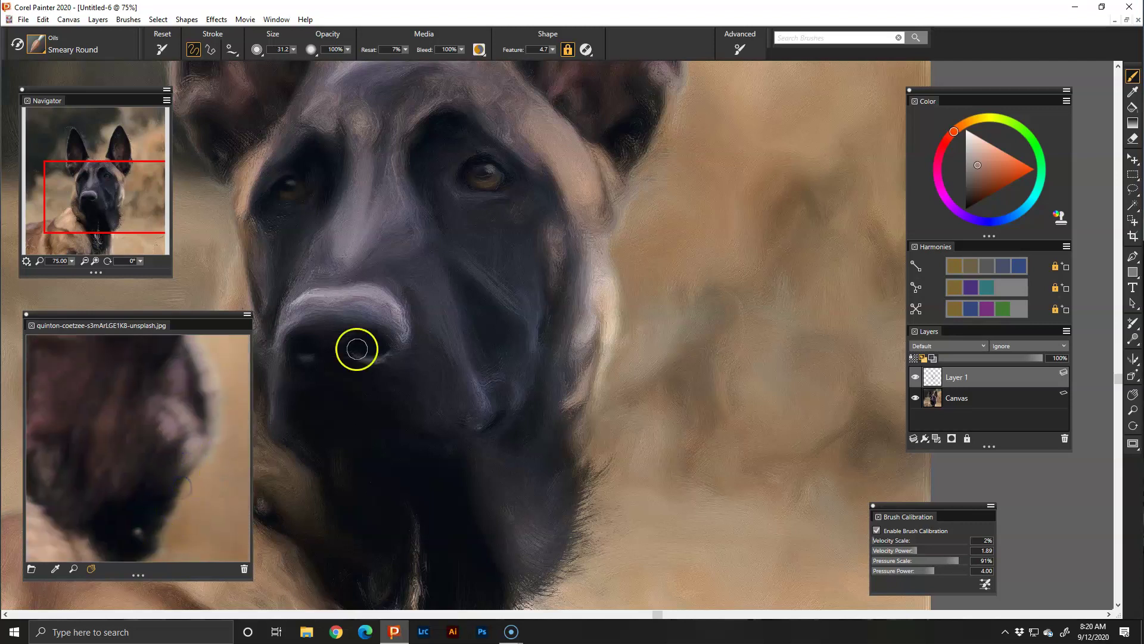
left_click(688, 148, "alt")
left_click(672, 163, "alt")
left_click(628, 166, "alt")
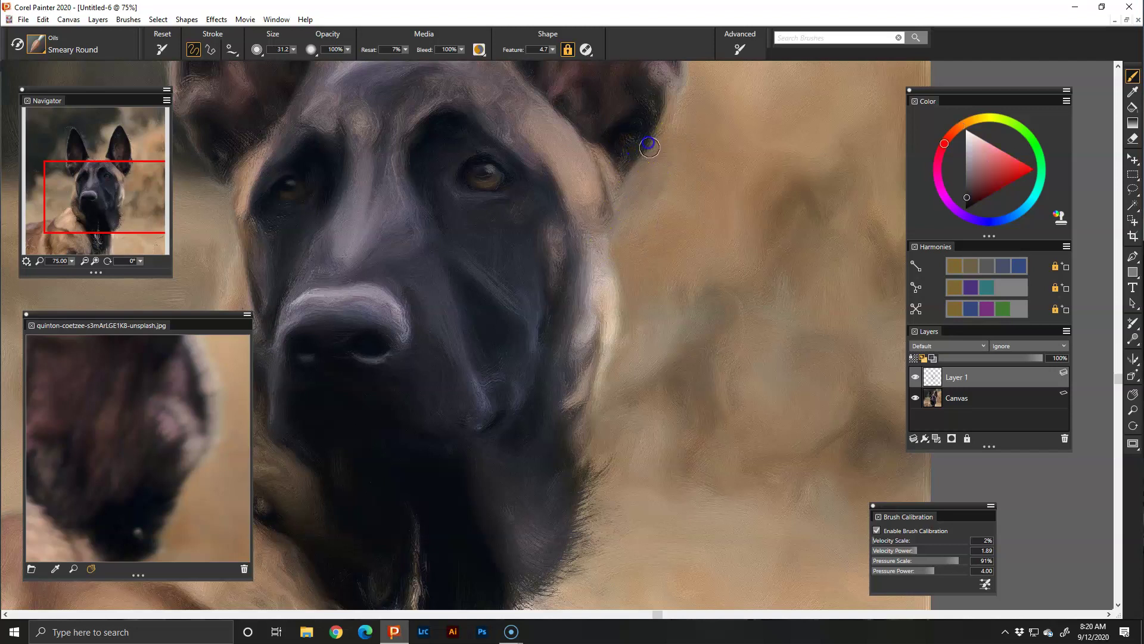
left_click(652, 143, "alt")
left_click(626, 167, "alt")
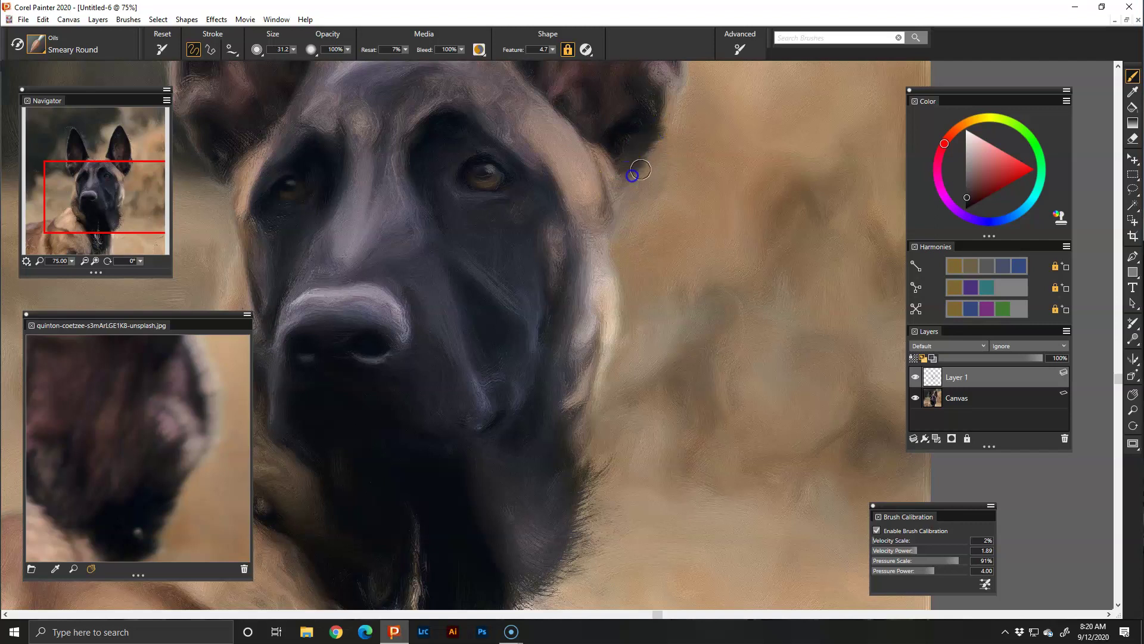
left_click(662, 118, "alt")
left_click(866, 289, "alt")
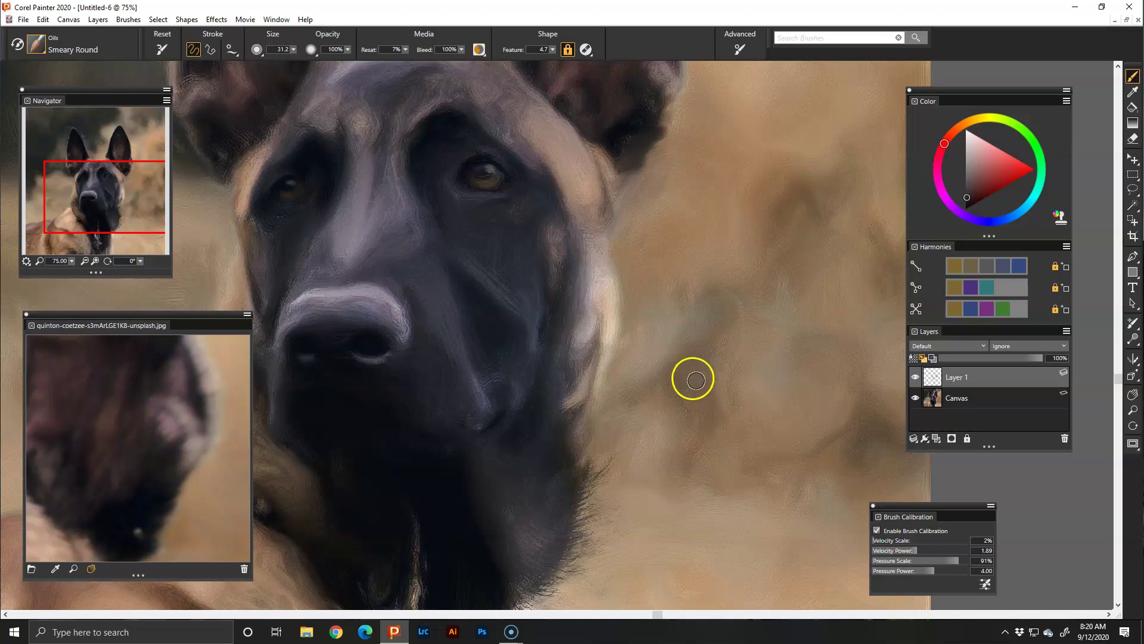
key("u")
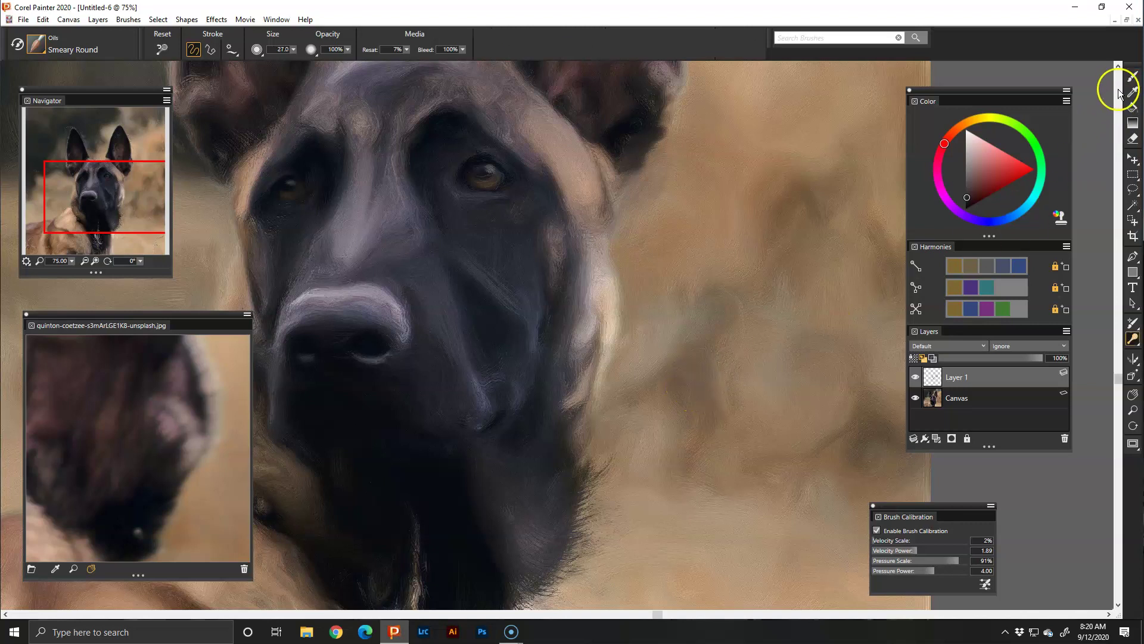
left_click(1132, 75)
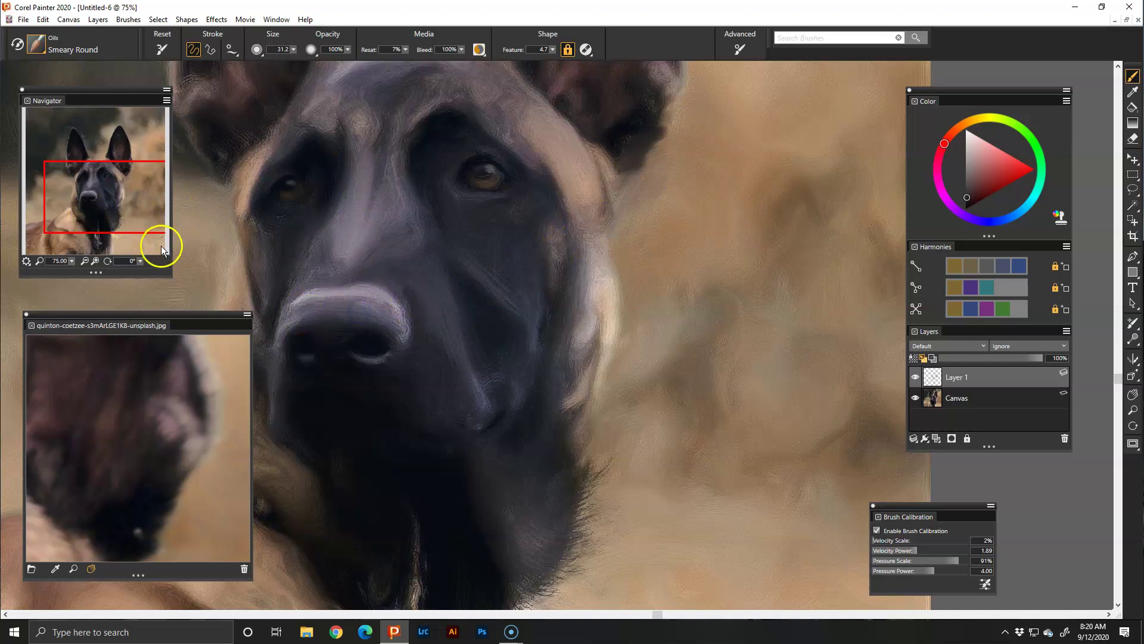
key("ctrl+0")
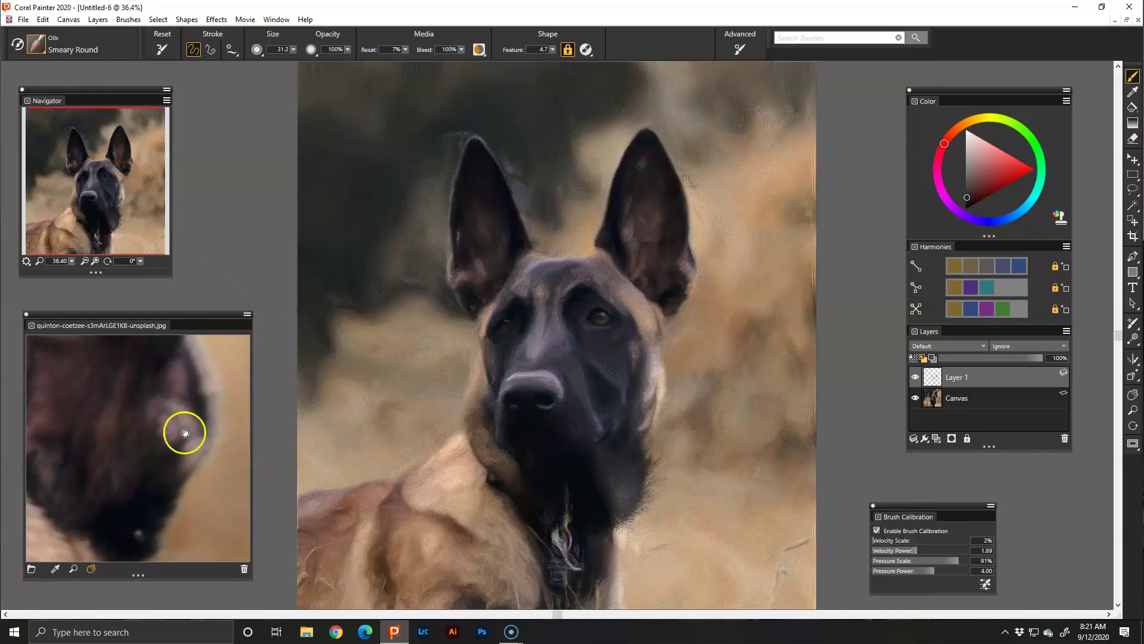
- Open the original unsplash dog JPG via File > Open
left_click(73, 569)
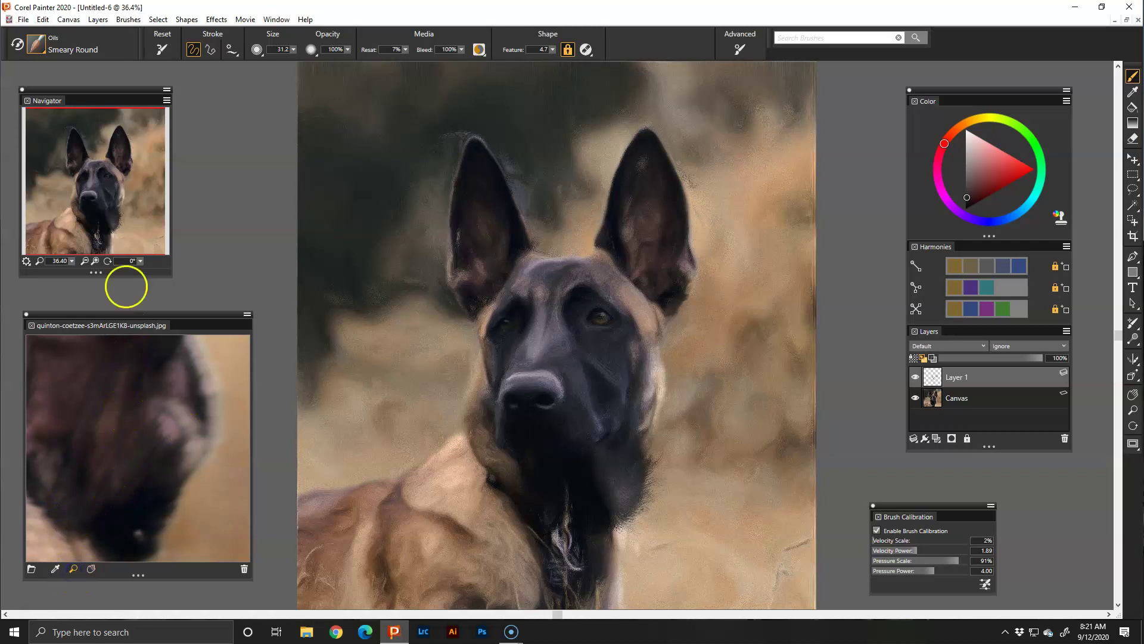
left_click(21, 20)
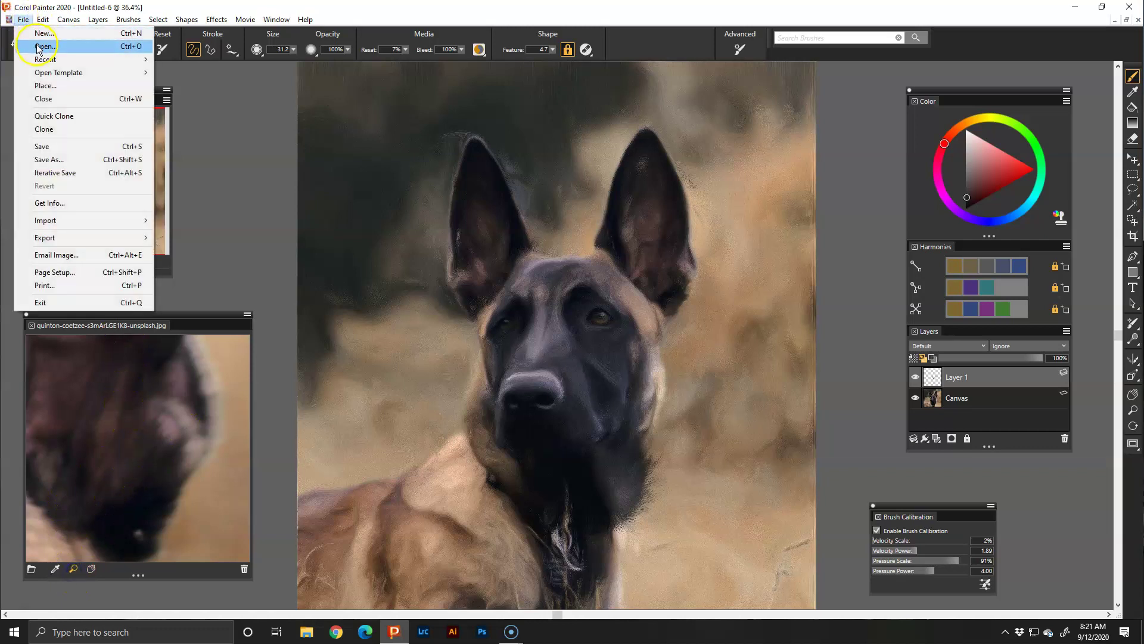
left_click(39, 49)
left_click(204, 110)
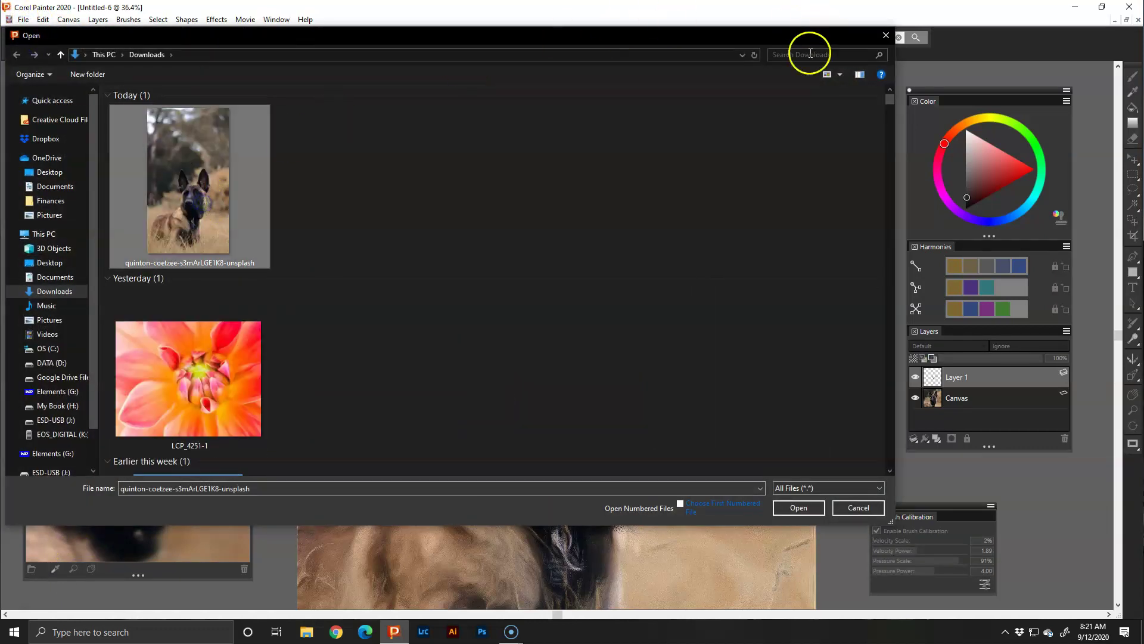
left_click(796, 505)
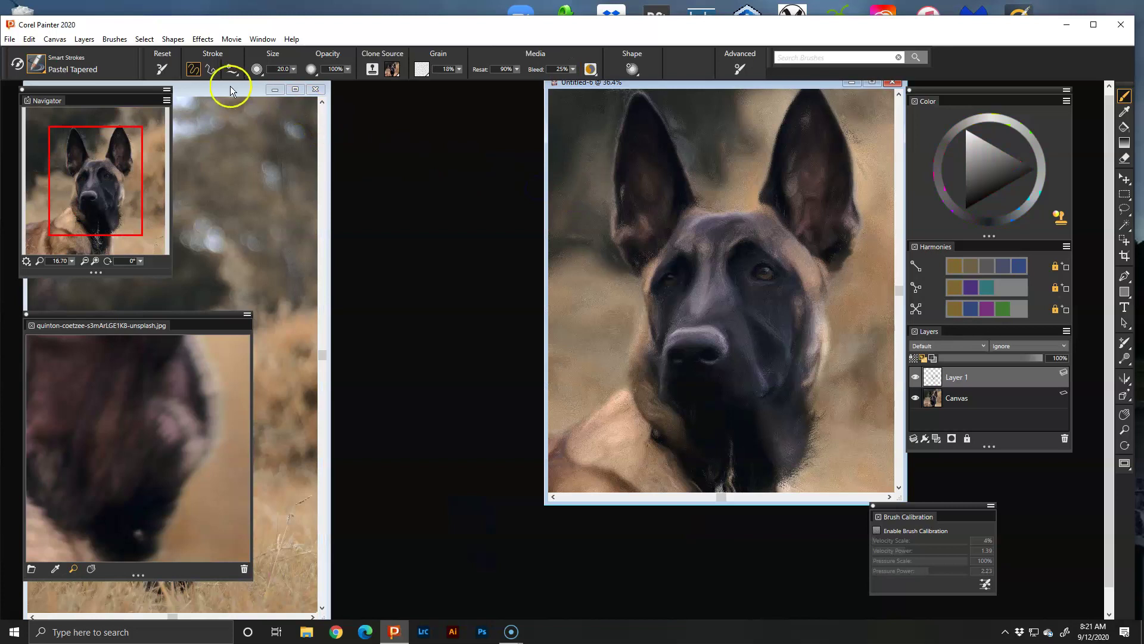
- Place the photo window beside Untitled-6 and zoom the painting to 50% on the dog's head
left_click(231, 87)
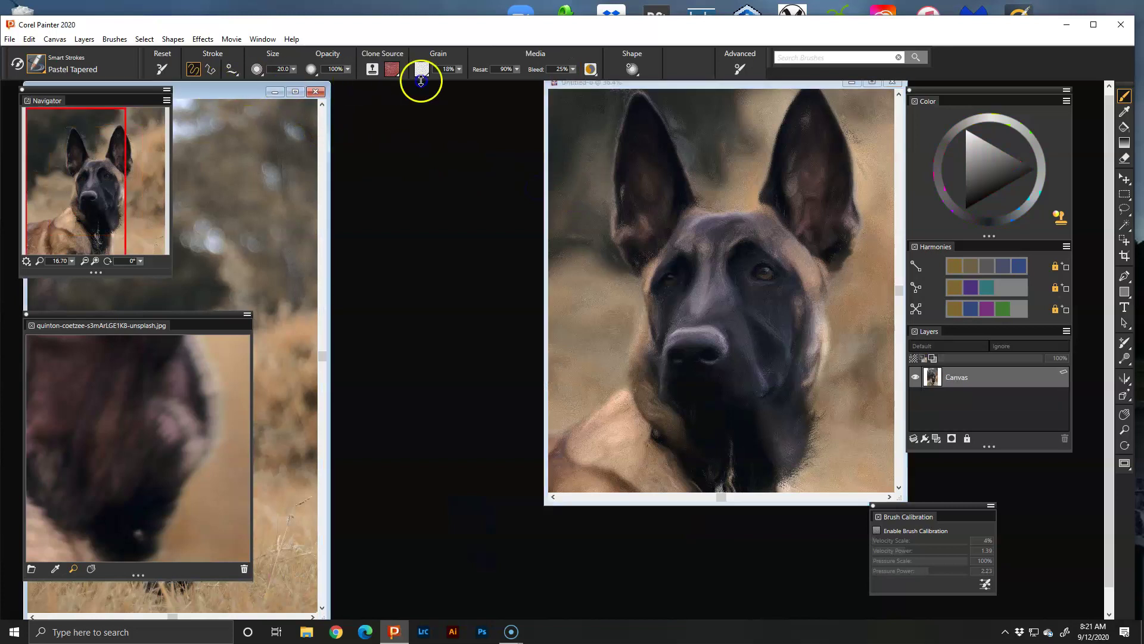
mouse_move(223, 81)
left_mouse_down()
mouse_move(519, 80)
mouse_move(413, 80)
left_mouse_up()
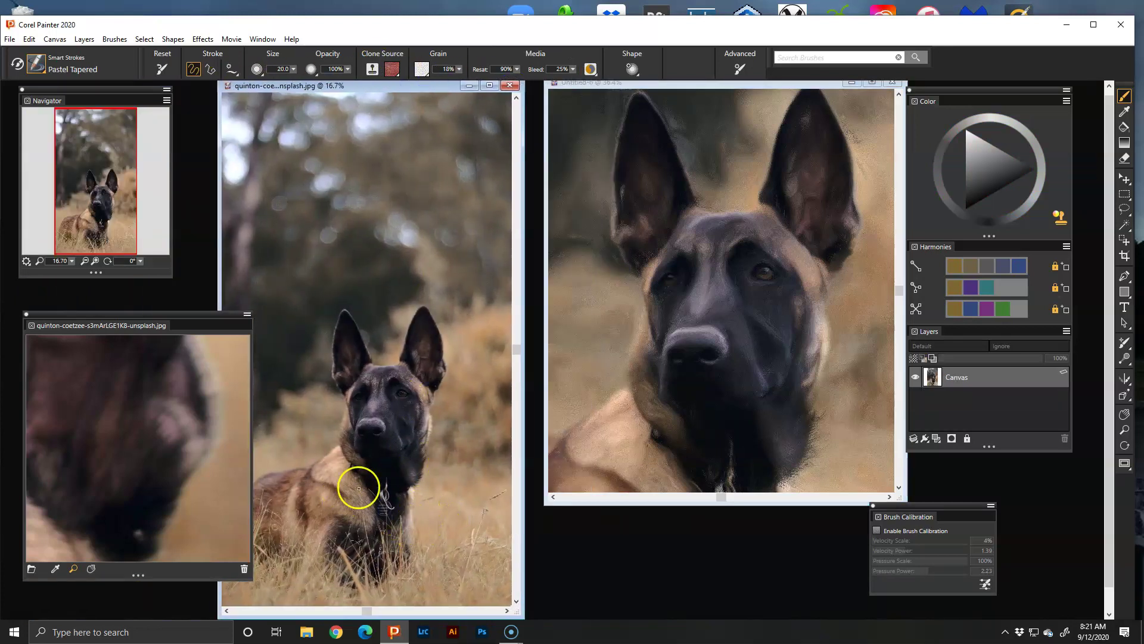
scroll(358, 486, "up", 3)
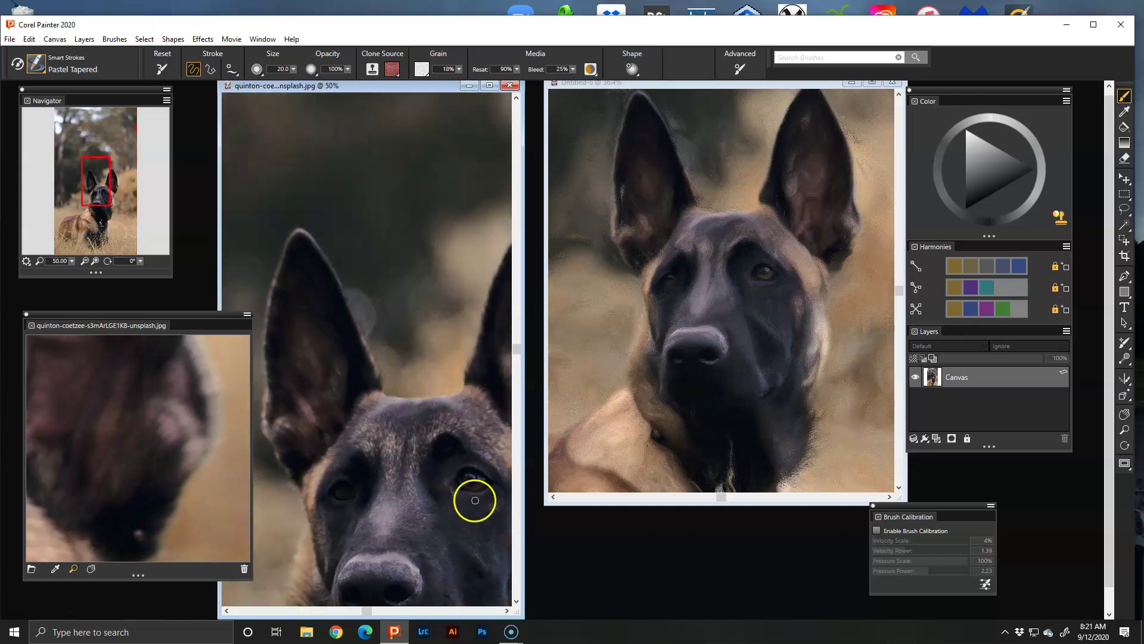
left_click_drag(516, 349, 516, 405)
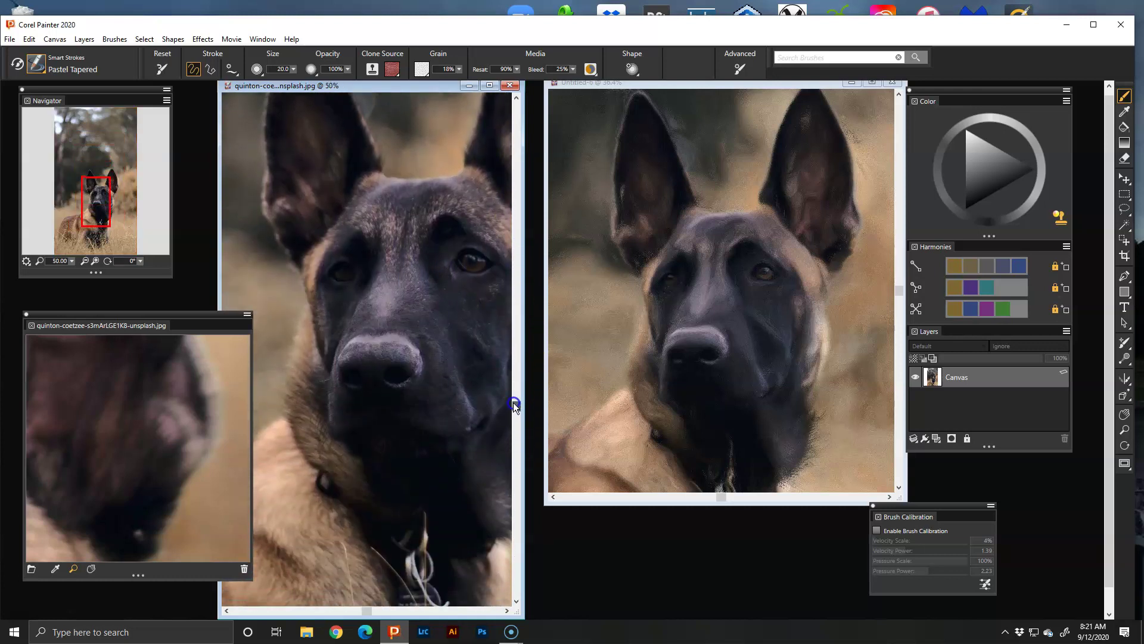
left_click(900, 354)
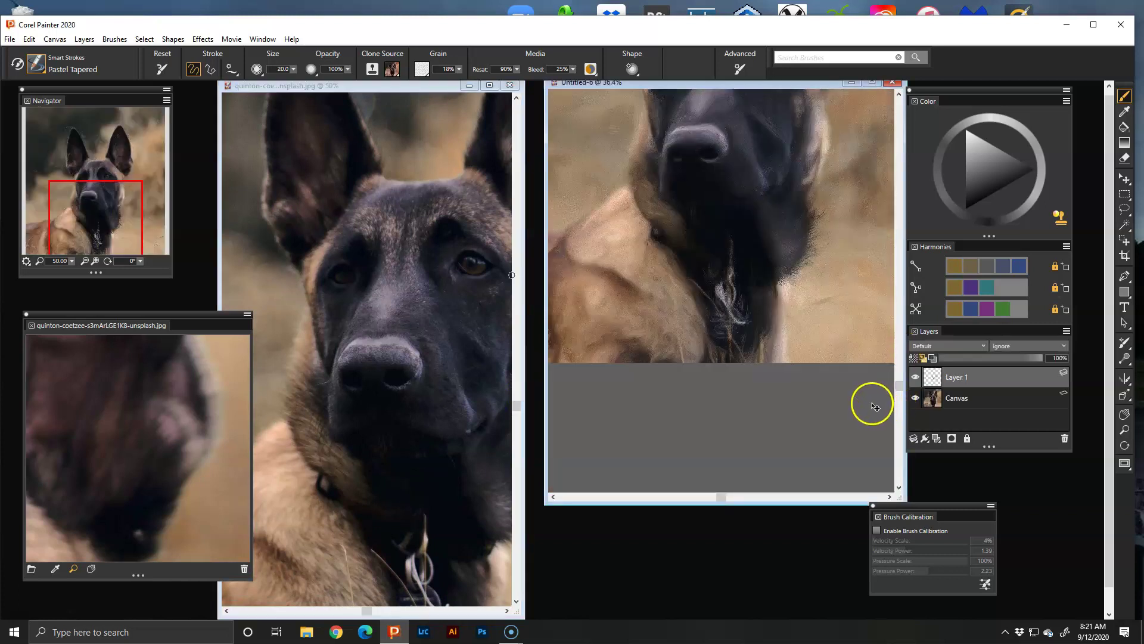
key("ctrl+plus")
left_click(900, 382)
left_click_drag(899, 385, 912, 310)
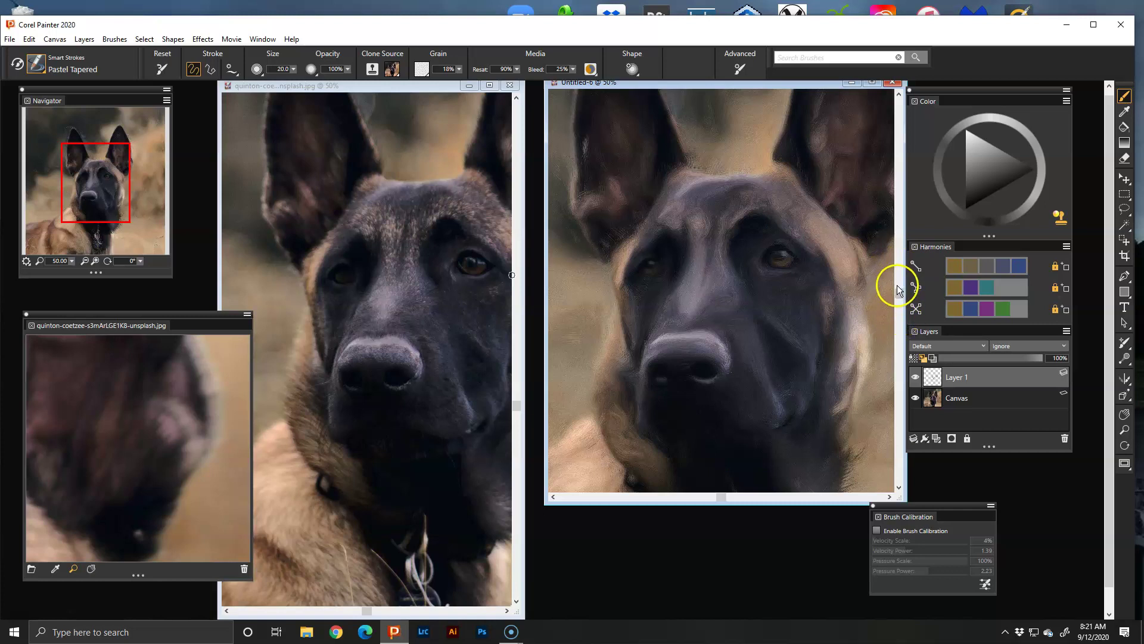
- Maximize Painter, close the Clone Source panel, and place the painting window beside the photo
left_click(1091, 27)
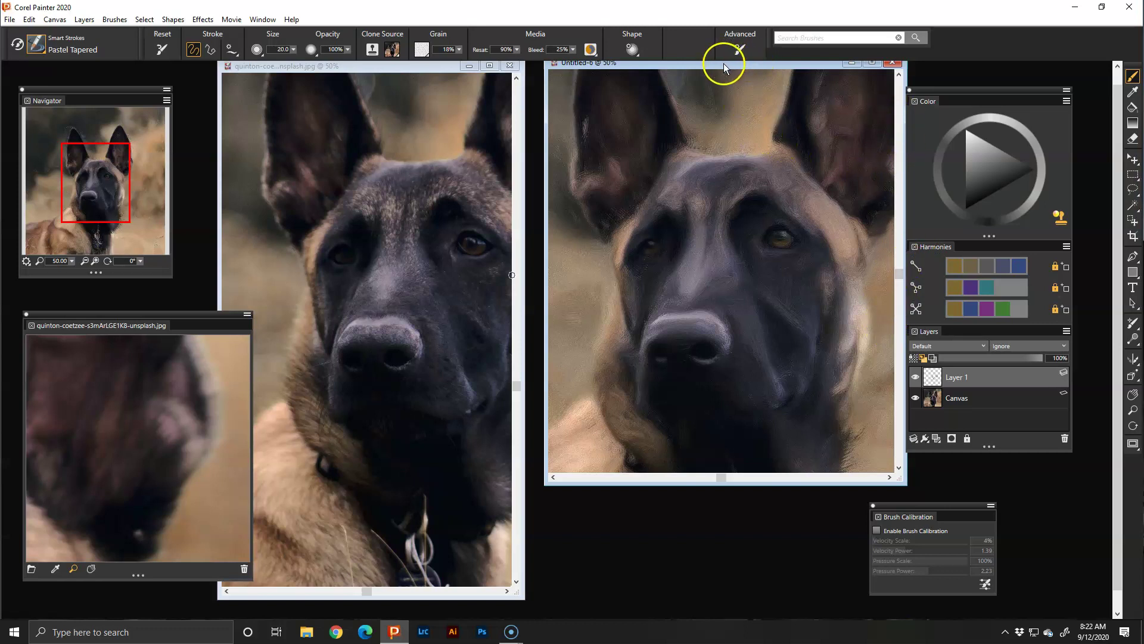
left_click_drag(725, 65, 710, 73)
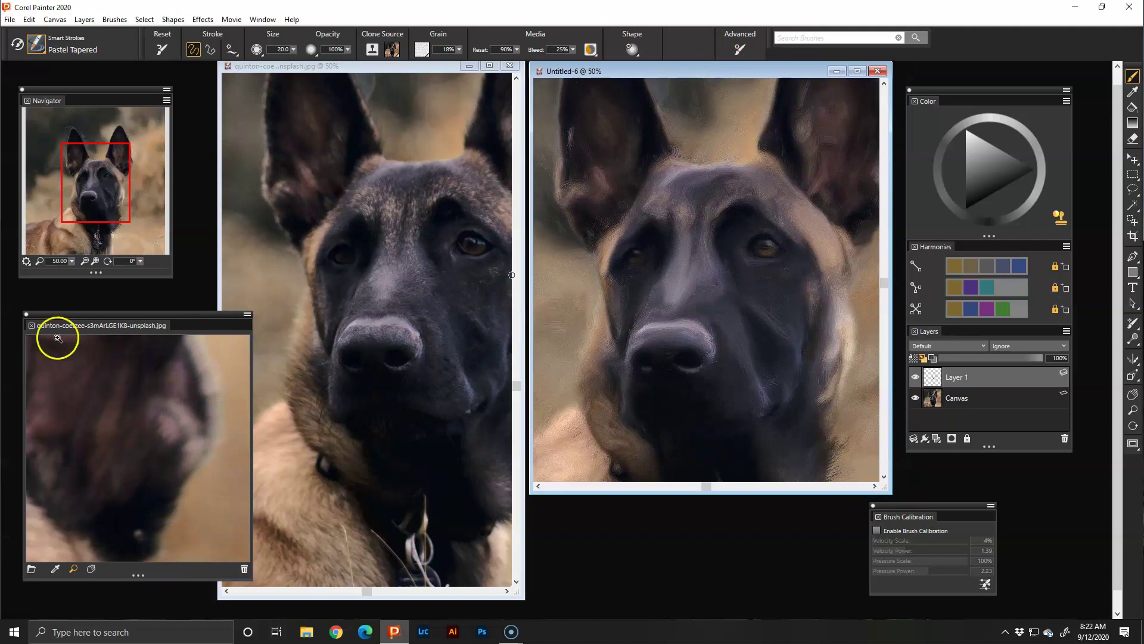
left_click(26, 312)
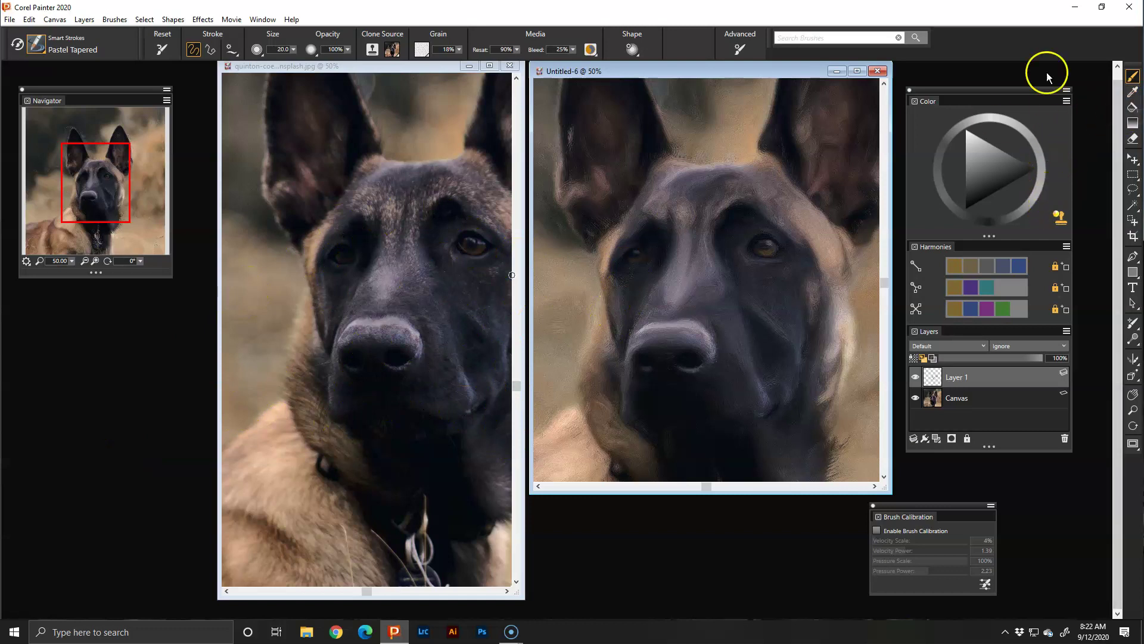
left_click_drag(791, 71, 475, 125)
- Maximize Untitled-6 and draw a rectangular selection around the dog's right-side eye
left_click(720, 122)
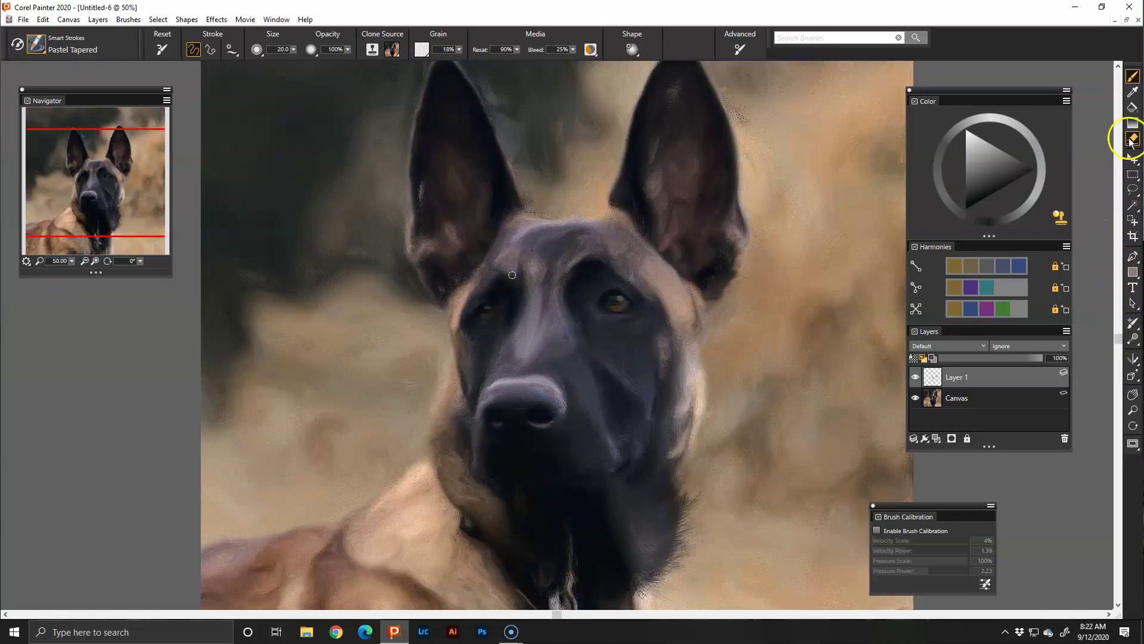
left_click(1133, 172)
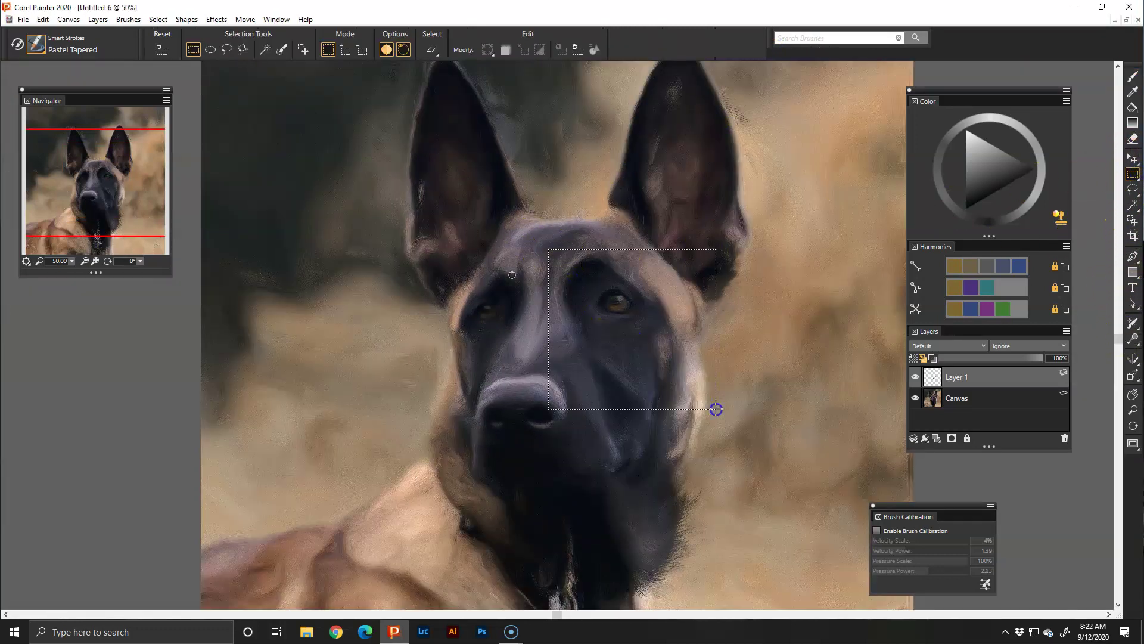
left_click_drag(717, 410, 717, 408)
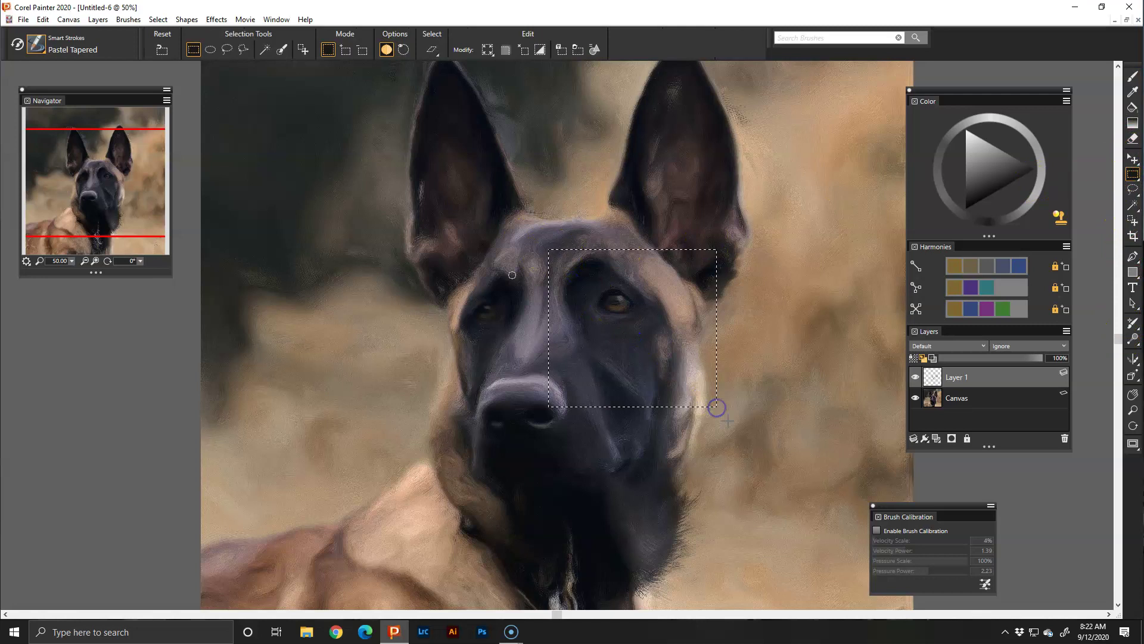
- Show the Photo Art panel's Auto-Painting options and bring up the brush library
left_click(276, 19)
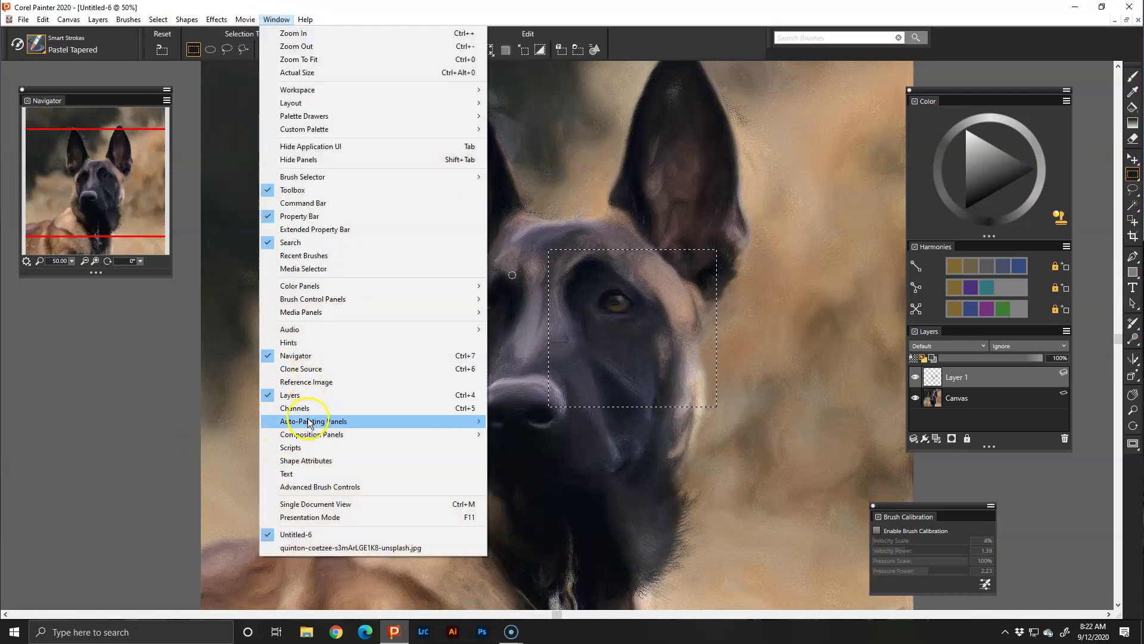
mouse_move(308, 423)
left_click(540, 433)
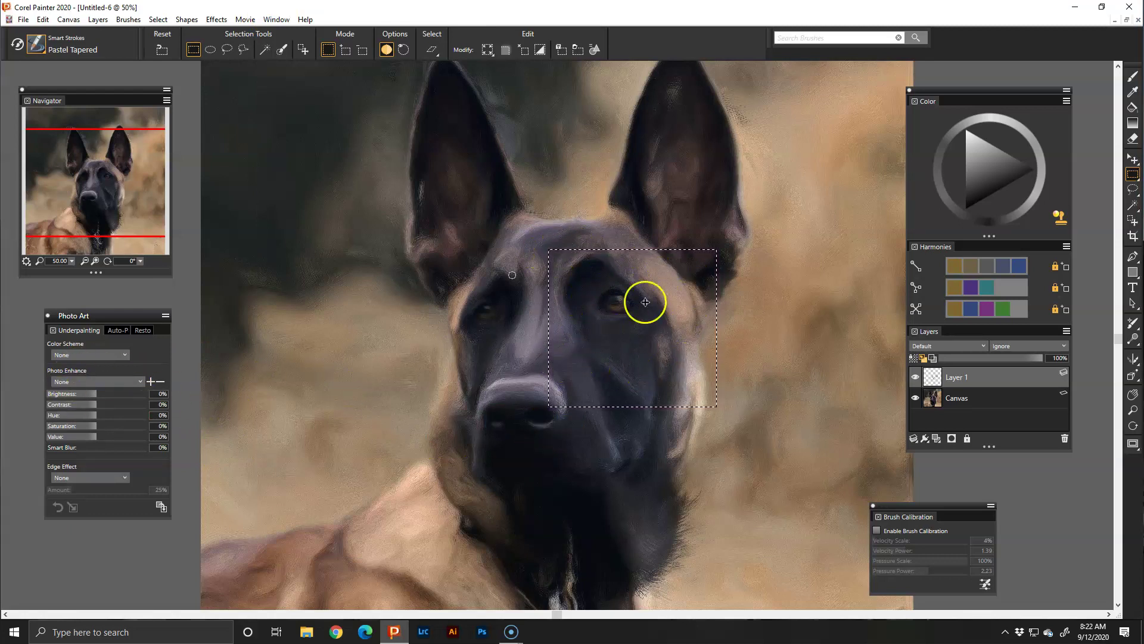
left_click(119, 330)
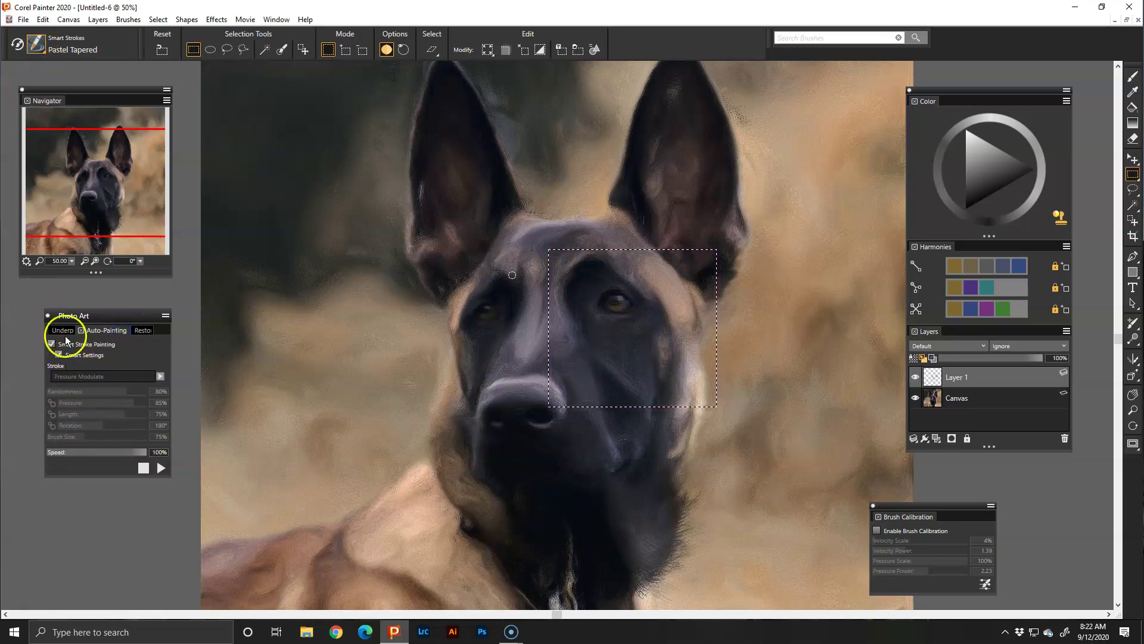
left_click(37, 45)
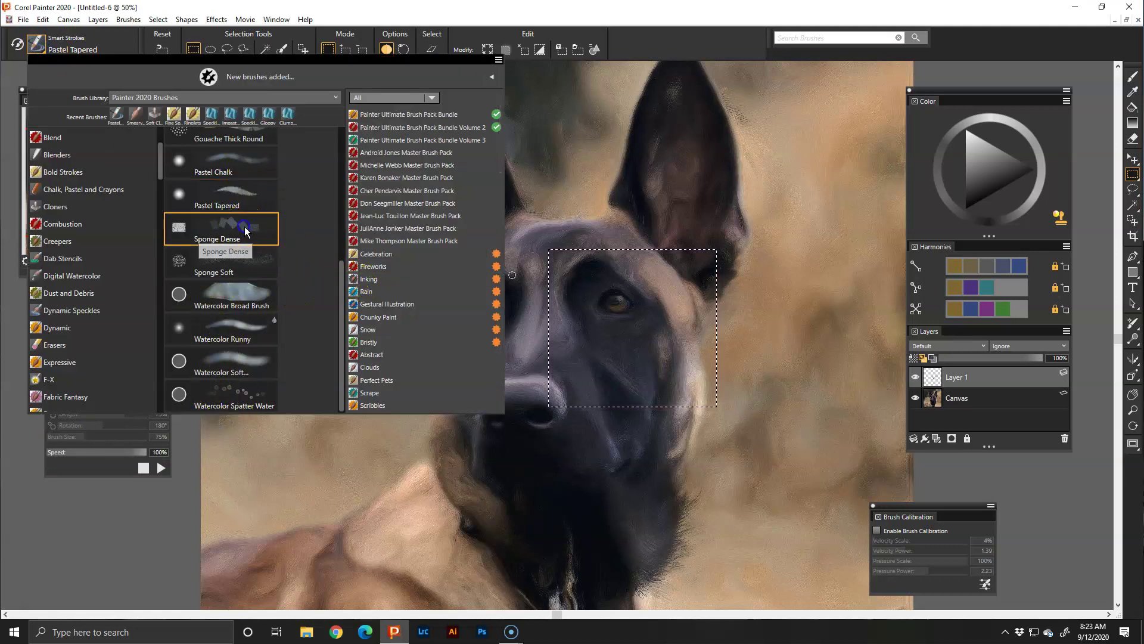
- Auto-paint the eye selection with the Smart Strokes Sponge Dense brush
left_click(262, 205)
left_click(161, 467)
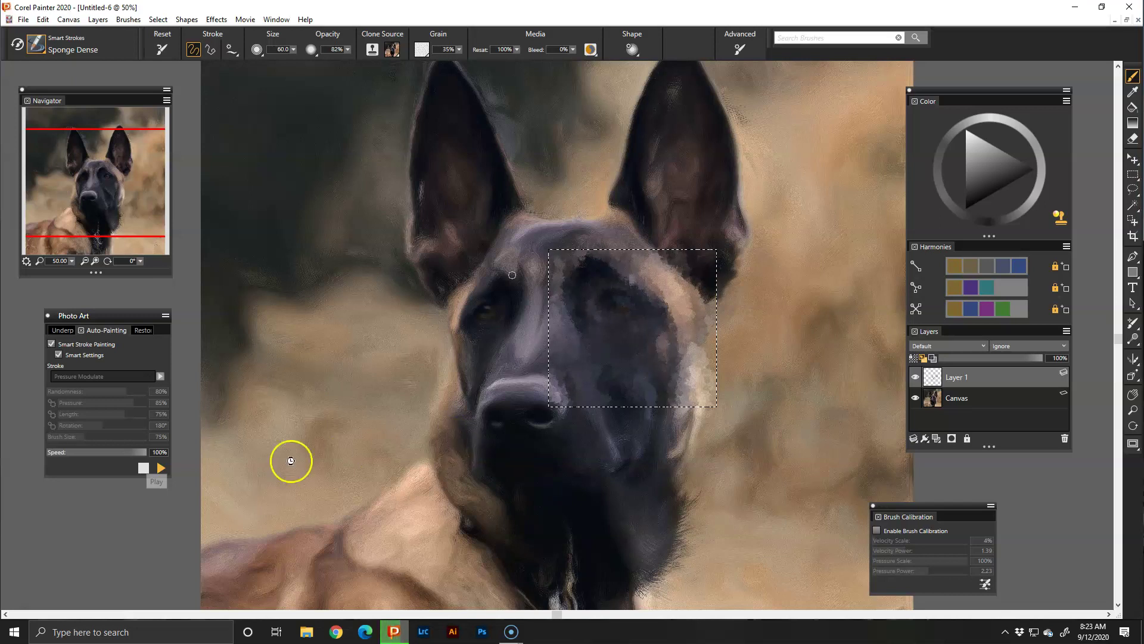
- Stop auto-painting and draw a new rectangular selection over the left ear and forehead
left_click(143, 468)
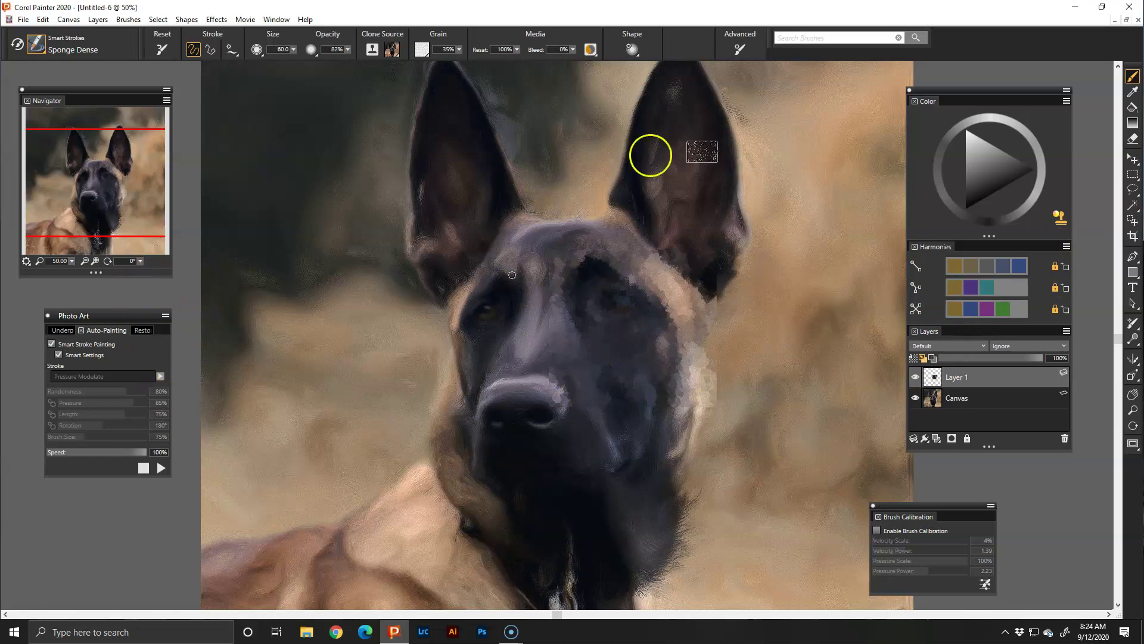
left_click(1133, 174)
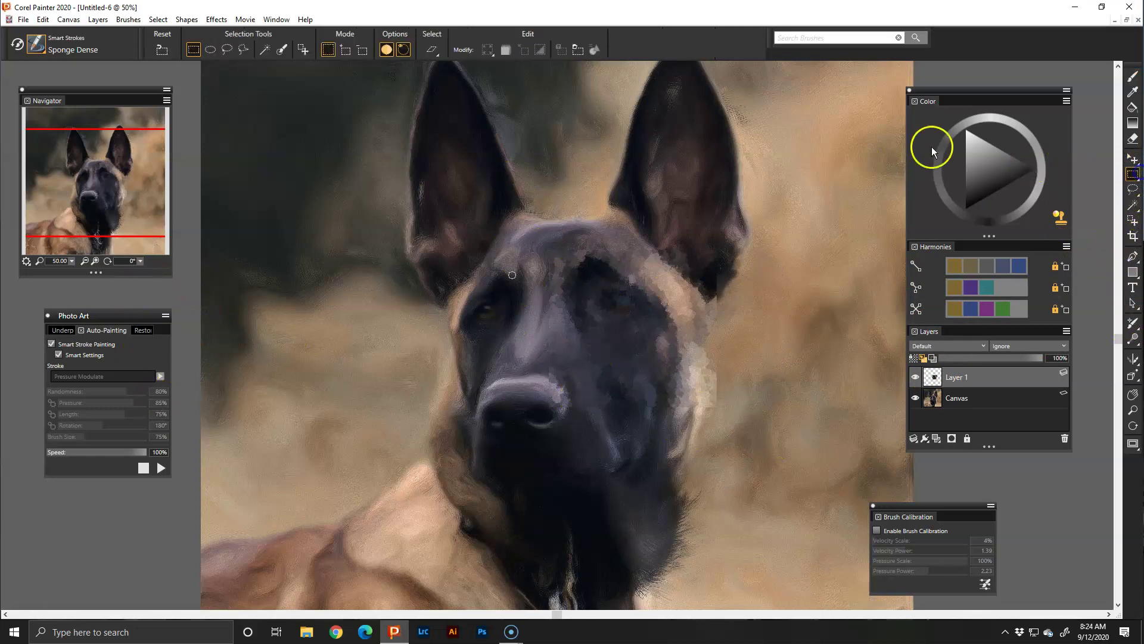
left_click_drag(397, 84, 636, 308)
- Auto-paint the new selection with the Acrylics Captured Bristle brush
left_click(45, 50)
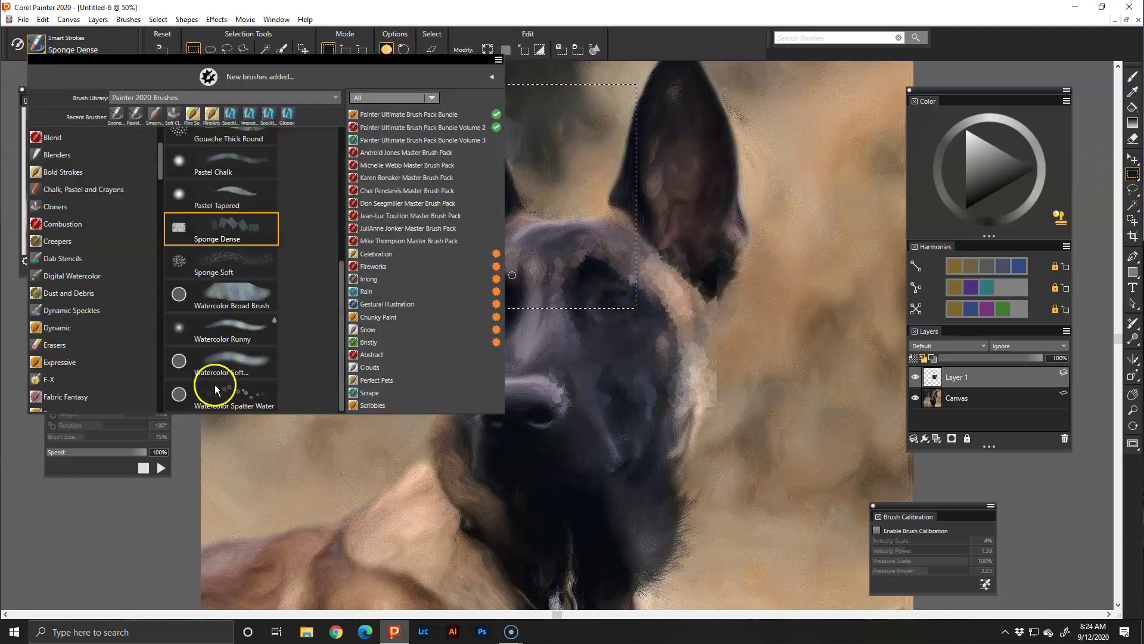
left_click_drag(338, 238, 339, 169)
left_click(219, 140)
left_click(160, 468)
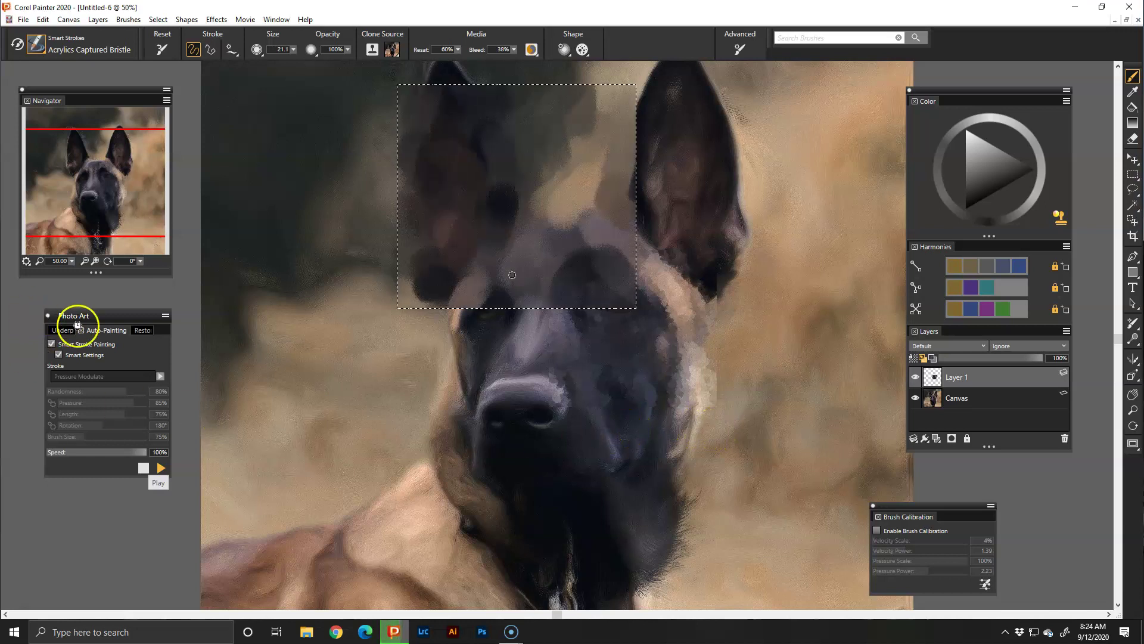
- Check the Photo Art Underpainting tab, then return to Auto-Painting while painting continues
left_click(61, 331)
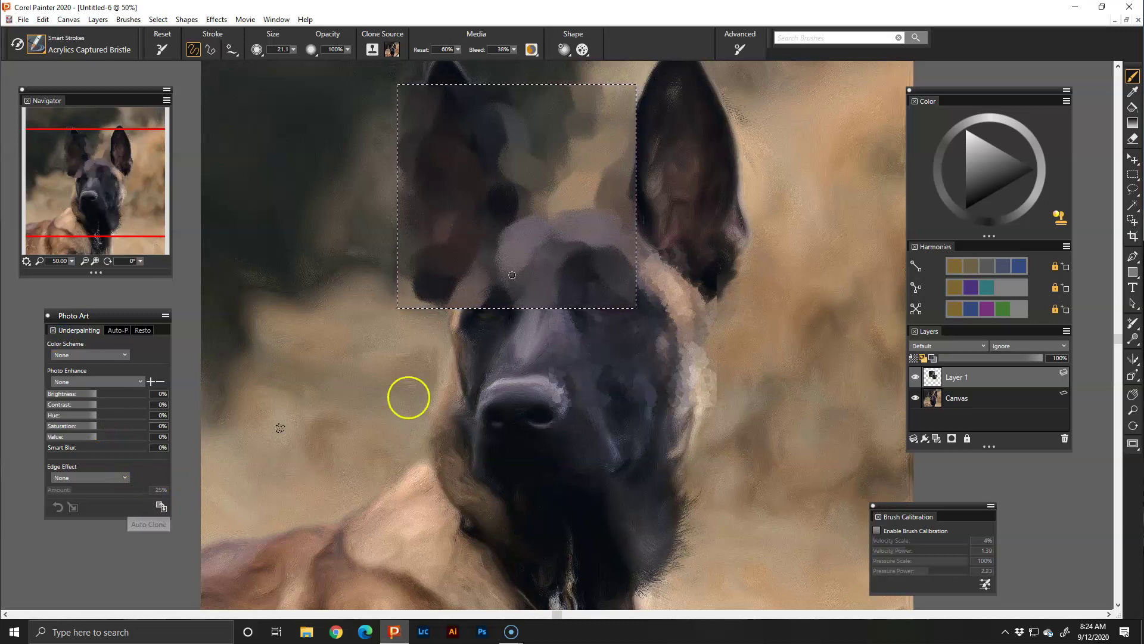
left_click(117, 330)
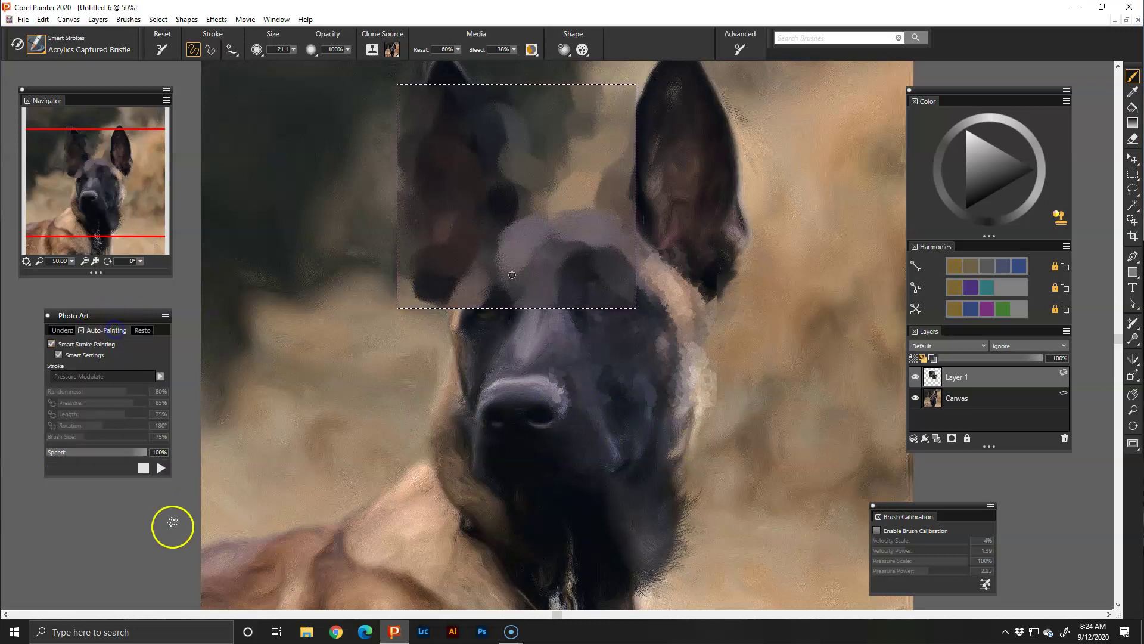